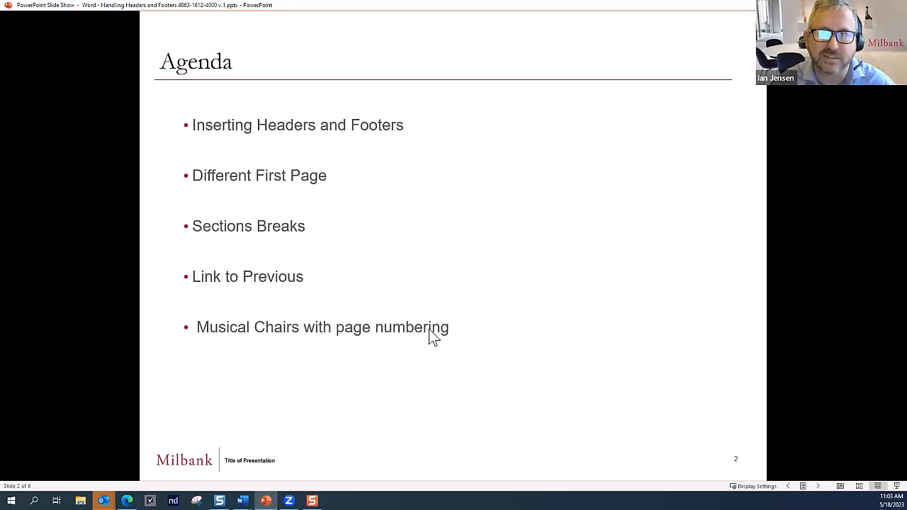
# Step: Advance the slide show past the agenda to slide 3 and switch to the debt restructuring agreement in Word
pyautogui.click(494, 309)
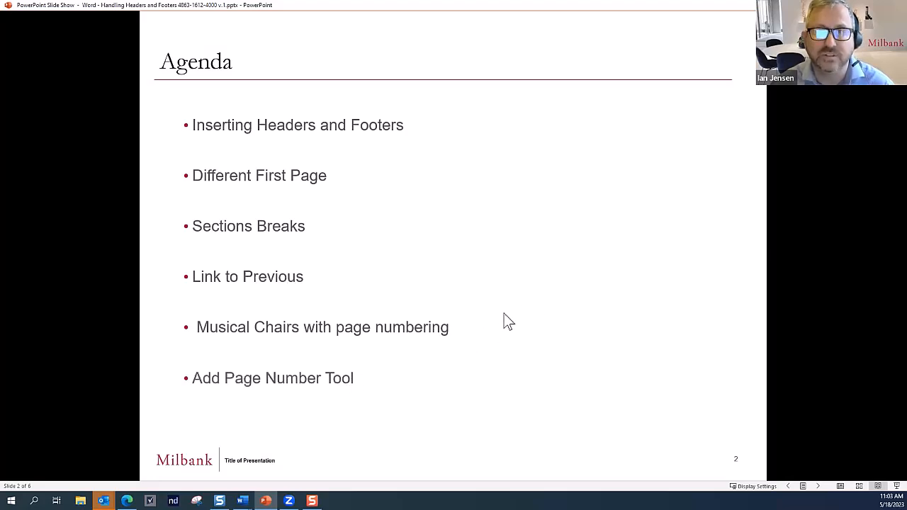
pyautogui.click(525, 320)
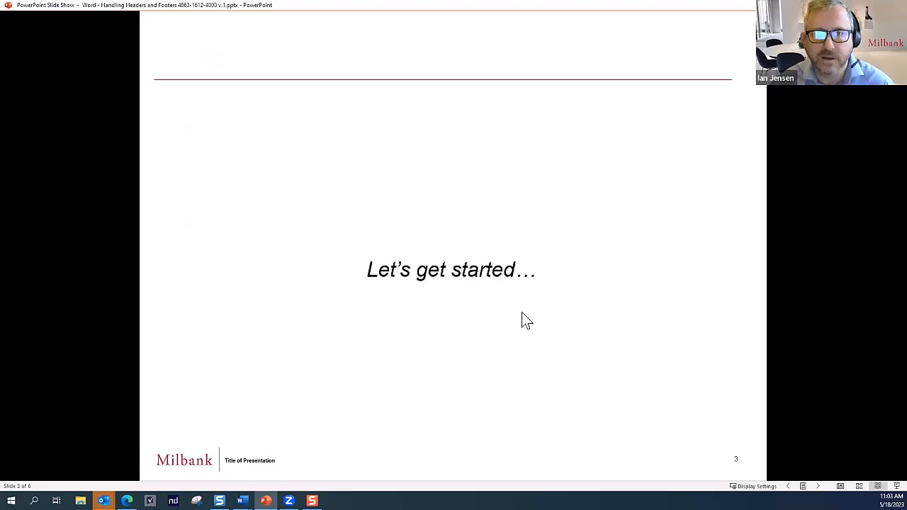
pyautogui.hotkey('alt', 'Tab')
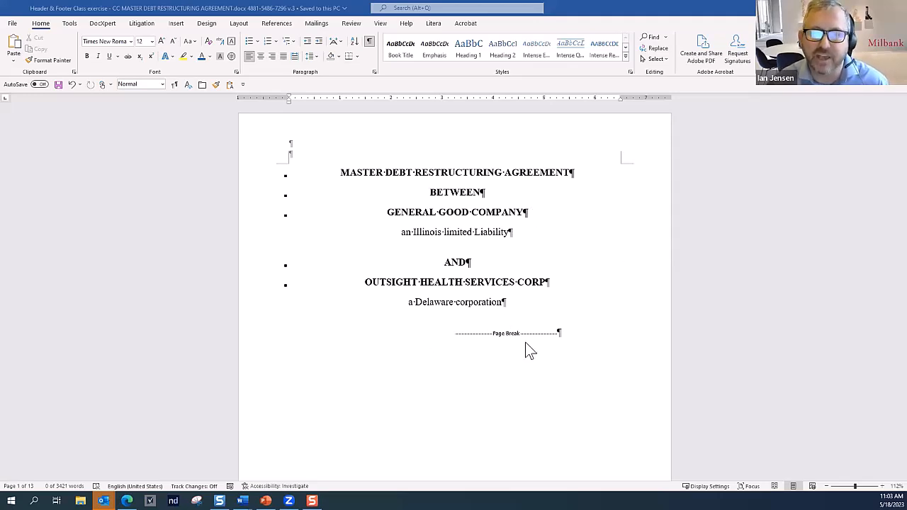
# Step: Toggle the formatting marks off and on again and look over the agreement's cover page
pyautogui.click(370, 44)
pyautogui.click(370, 44)
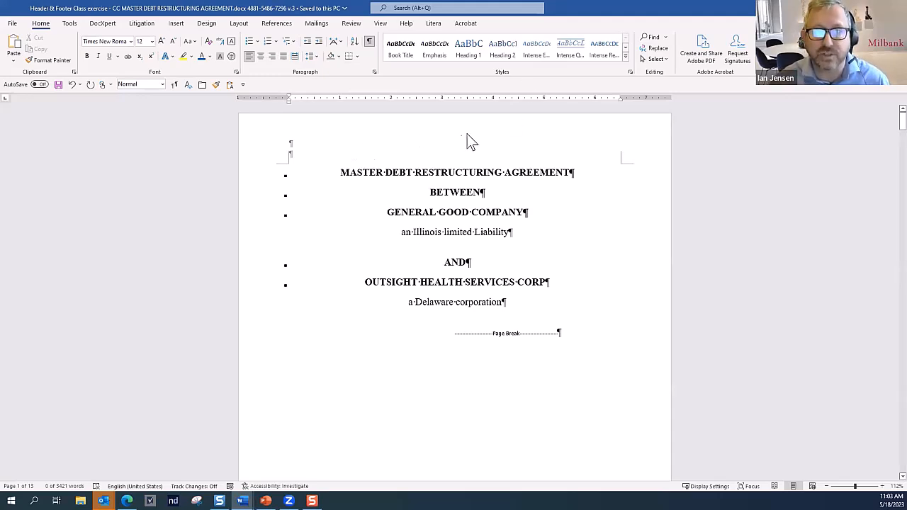
pyautogui.scroll(-5, 449, 183)
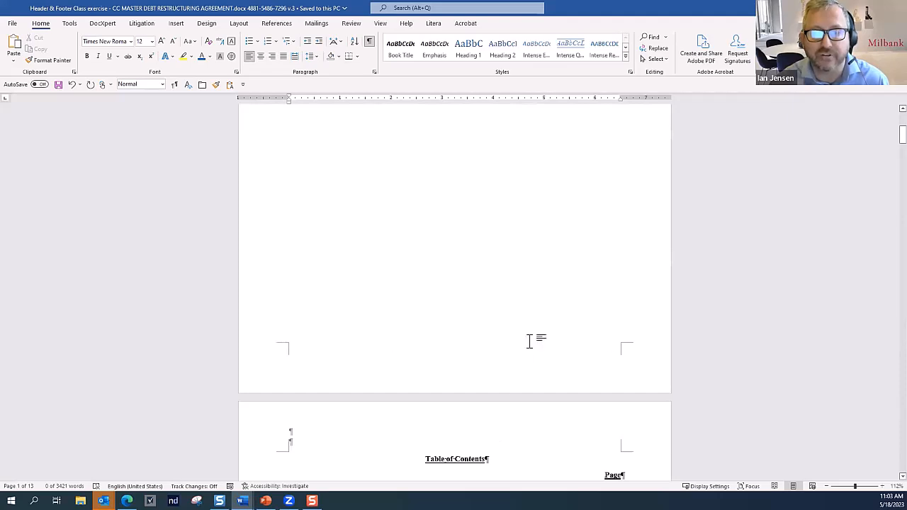
pyautogui.scroll(6, 516, 251)
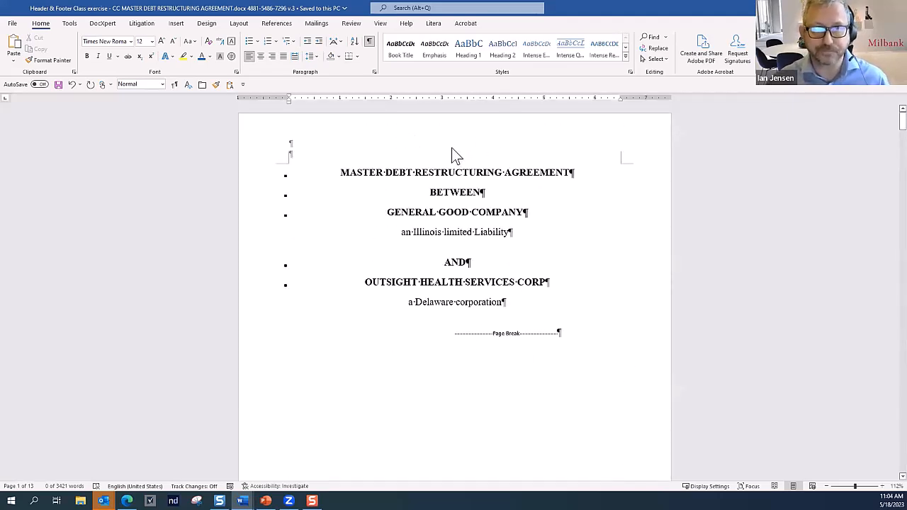
# Step: Browse the gallery of built-in header designs without inserting any of them
pyautogui.click(181, 27)
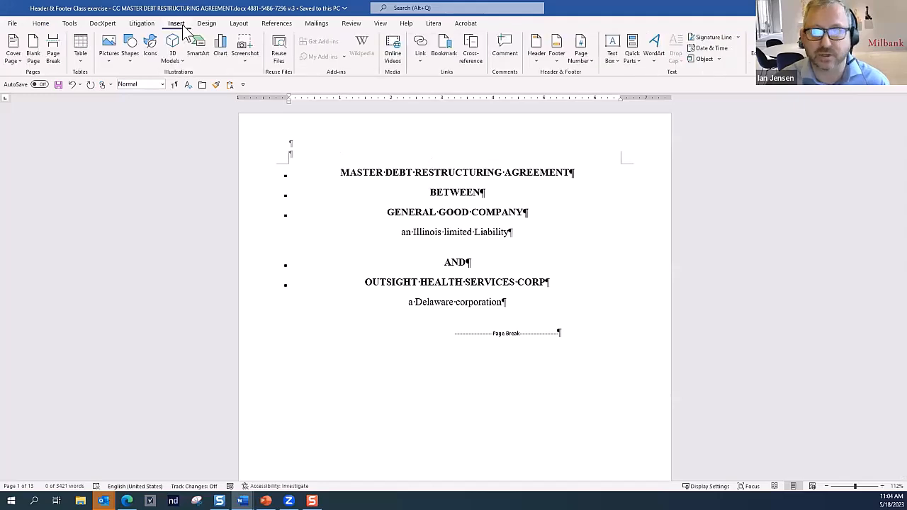
pyautogui.click(536, 57)
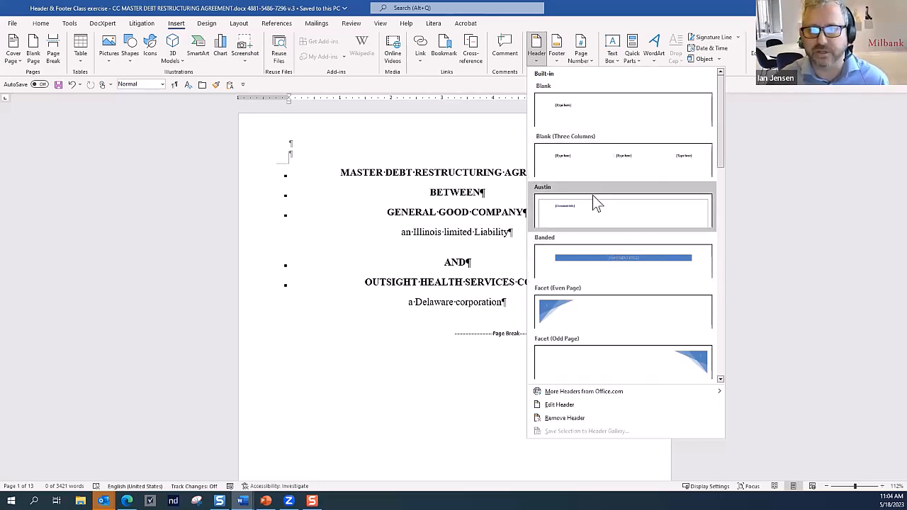
pyautogui.scroll(-5, 607, 245)
pyautogui.scroll(-3, 607, 245)
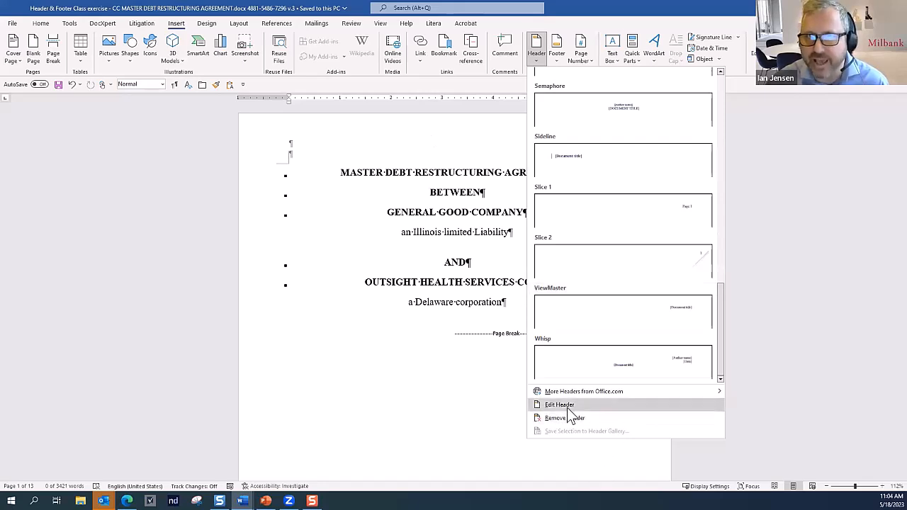
pyautogui.click(451, 153)
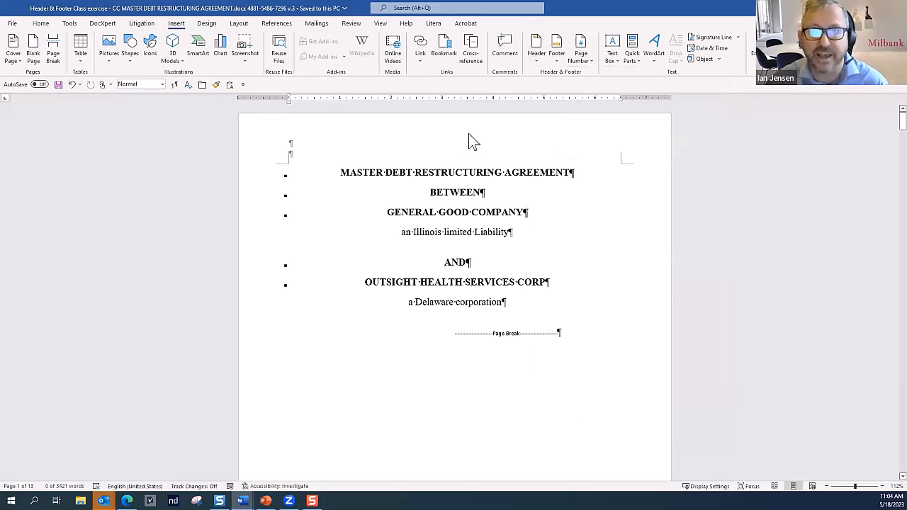
# Step: Open the cover page's header for editing and review the built-in header and footer choices
pyautogui.doubleClick(442, 142)
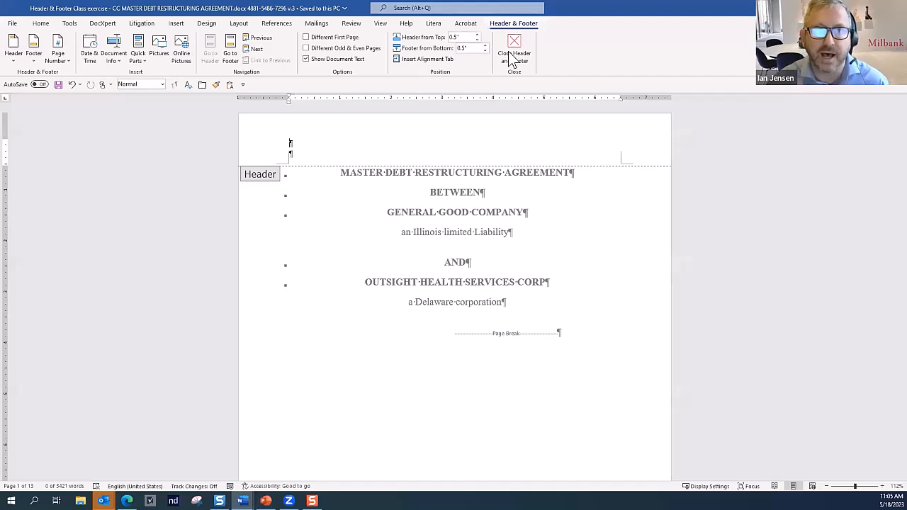
pyautogui.click(15, 58)
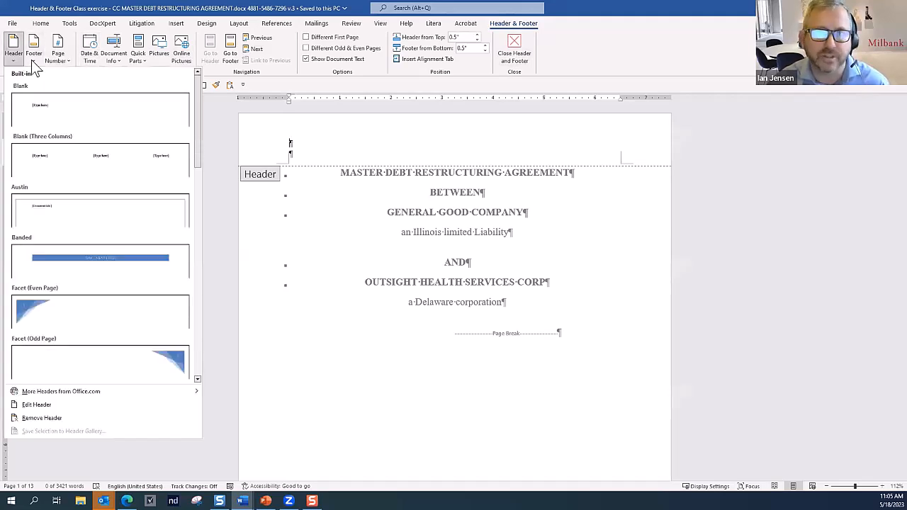
pyautogui.click(35, 62)
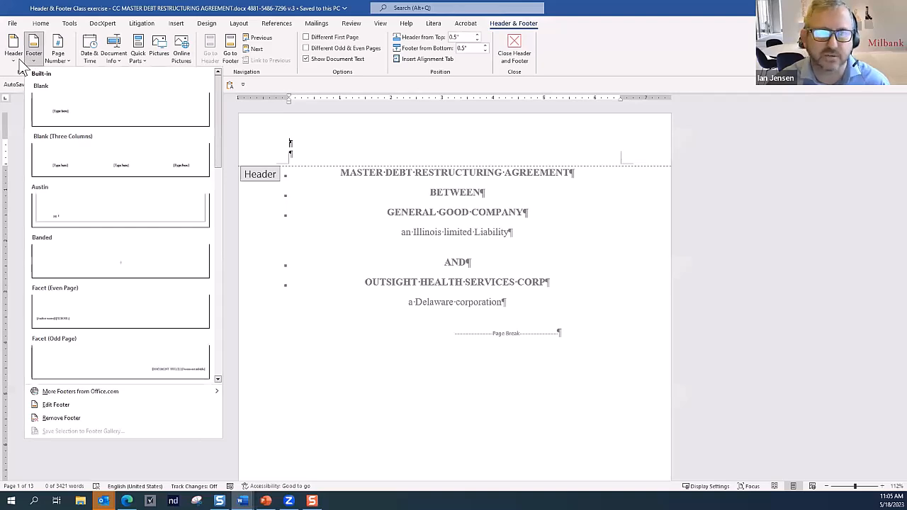
pyautogui.click(20, 63)
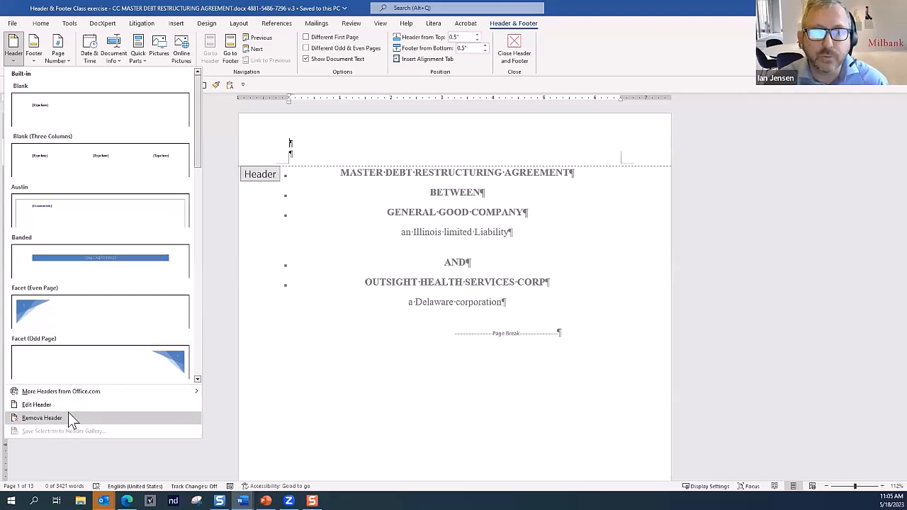
# Step: Place the cursor in the header's second line and view the available date and time formats without inserting one
pyautogui.click(309, 154)
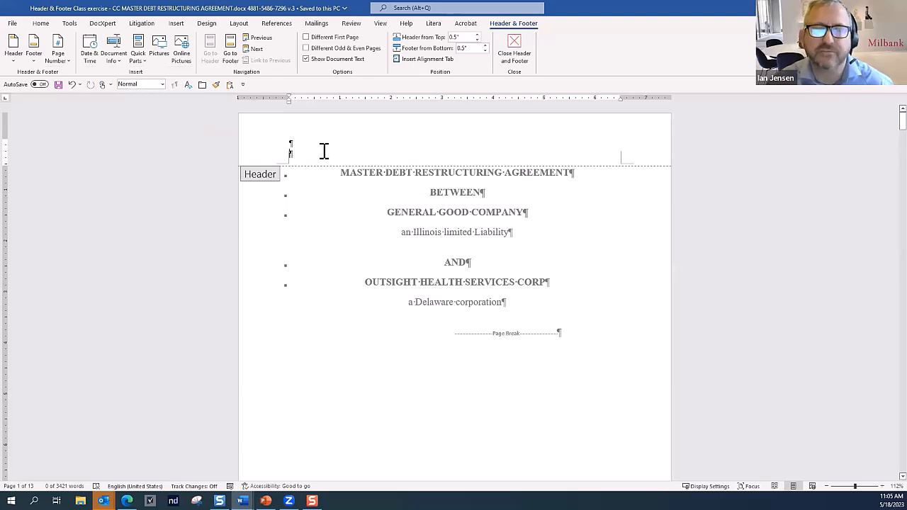
pyautogui.click(99, 63)
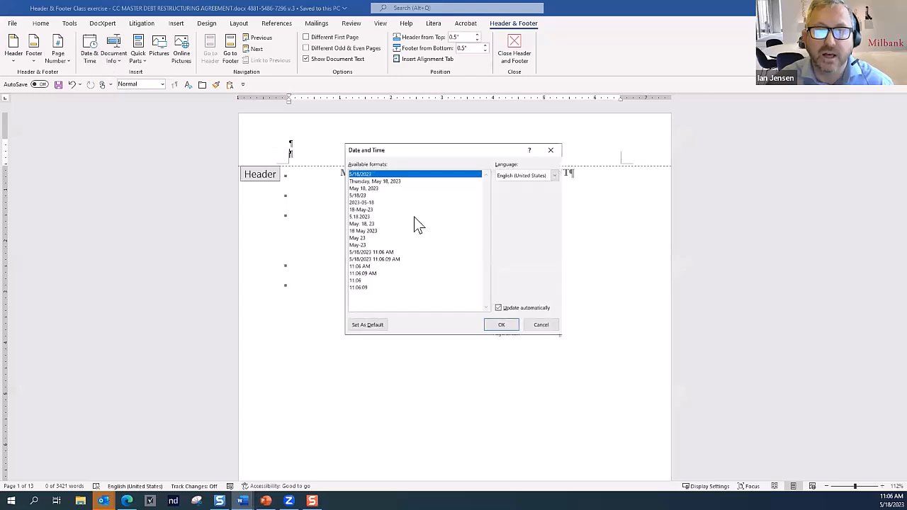
pyautogui.click(543, 326)
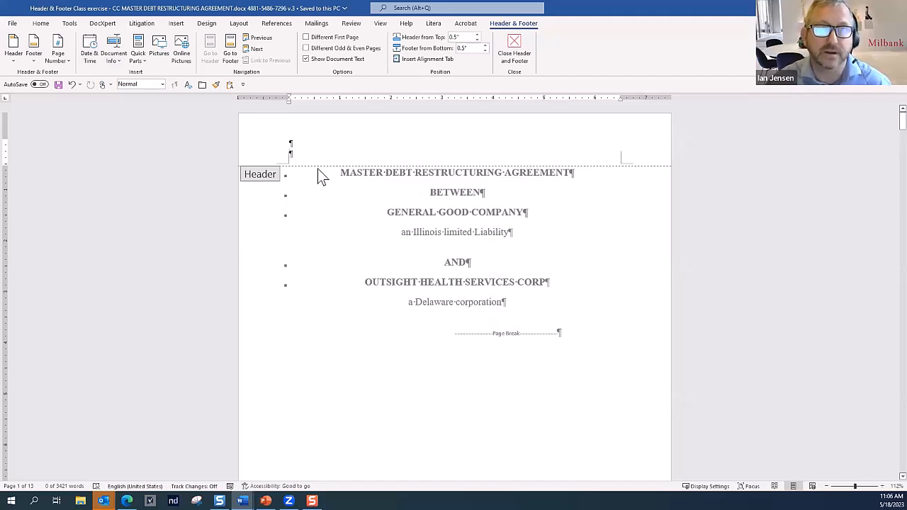
# Step: Examine the available document fields, including the NumPages format options, and the page number commands without inserting anything
pyautogui.click(116, 61)
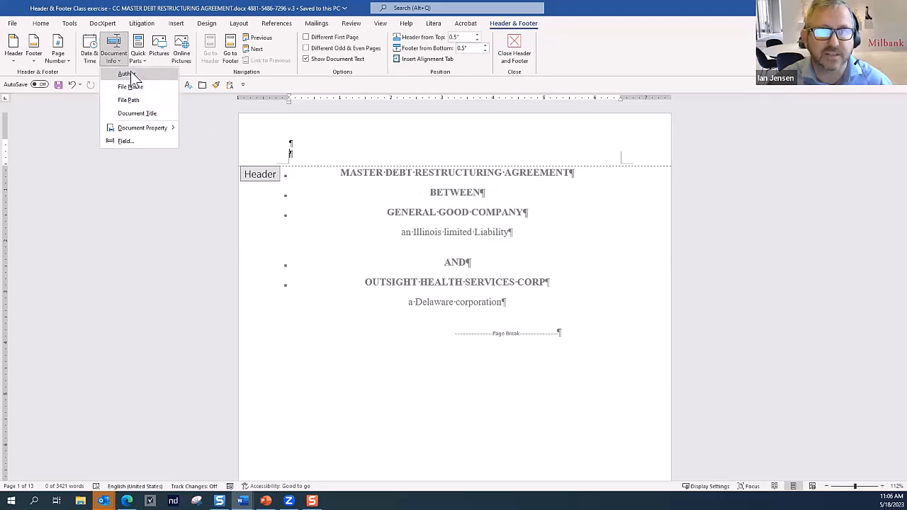
pyautogui.click(125, 140)
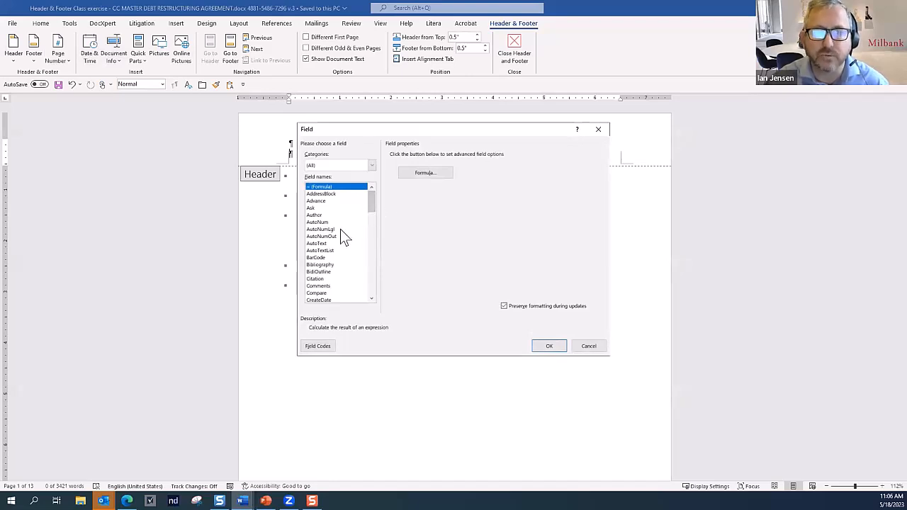
pyautogui.scroll(-3, 341, 229)
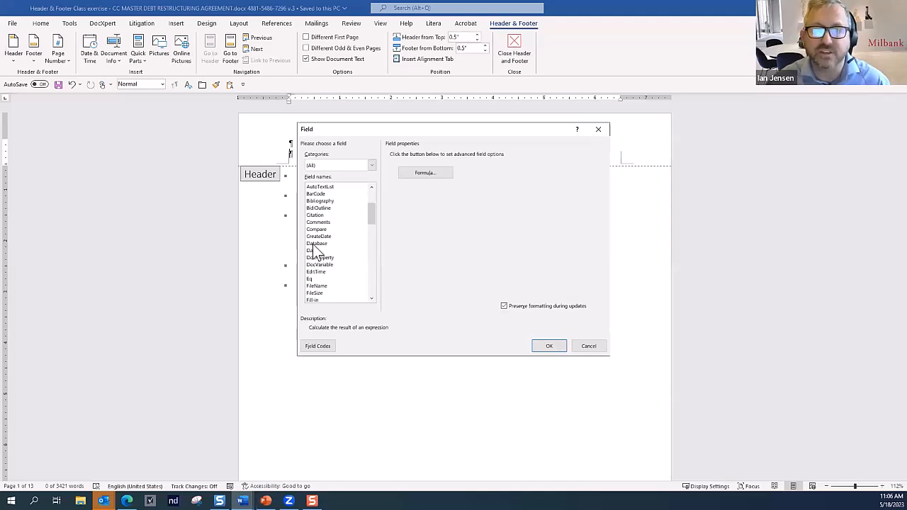
pyautogui.scroll(-2, 332, 247)
pyautogui.scroll(-4, 332, 247)
pyautogui.scroll(-2, 335, 244)
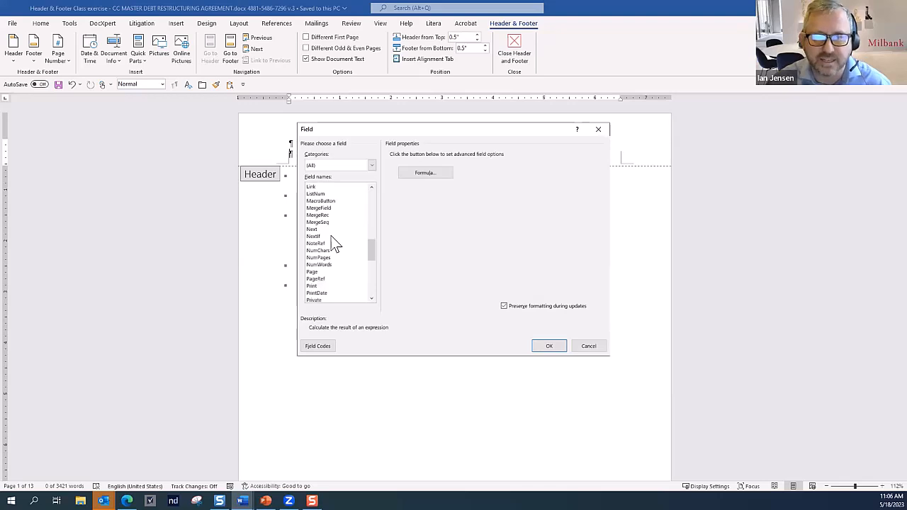
pyautogui.click(319, 258)
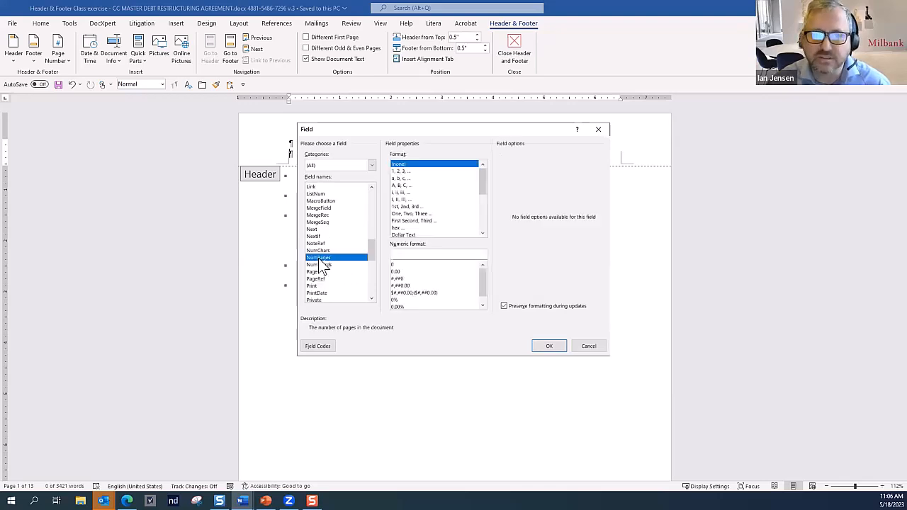
pyautogui.moveTo(465, 127); pyautogui.dragTo(458, 203)
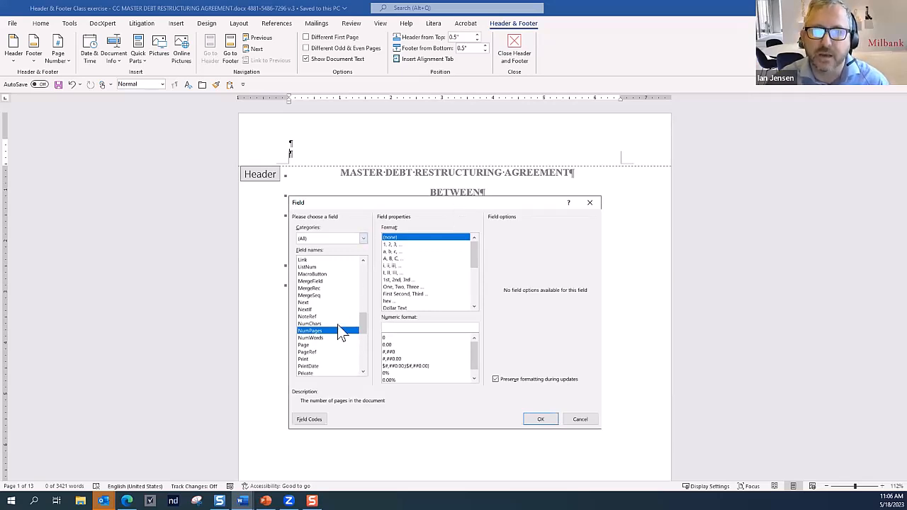
pyautogui.click(580, 419)
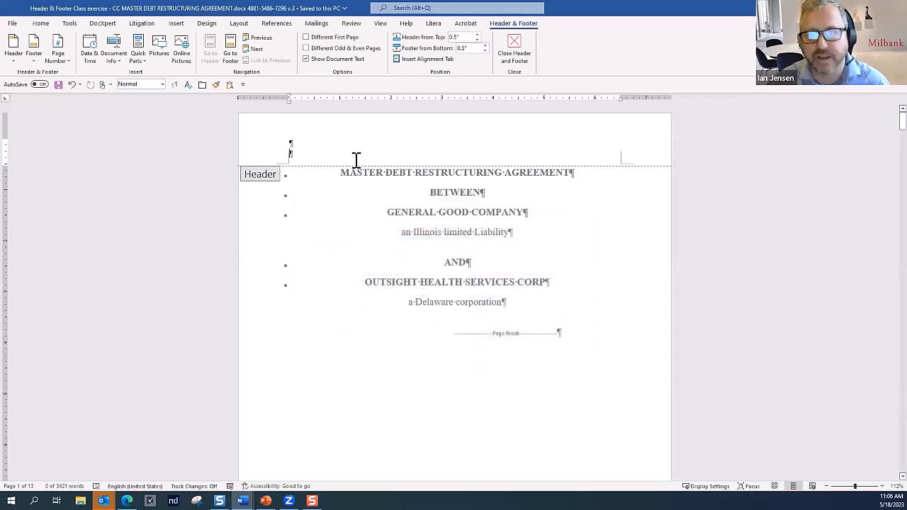
pyautogui.click(66, 56)
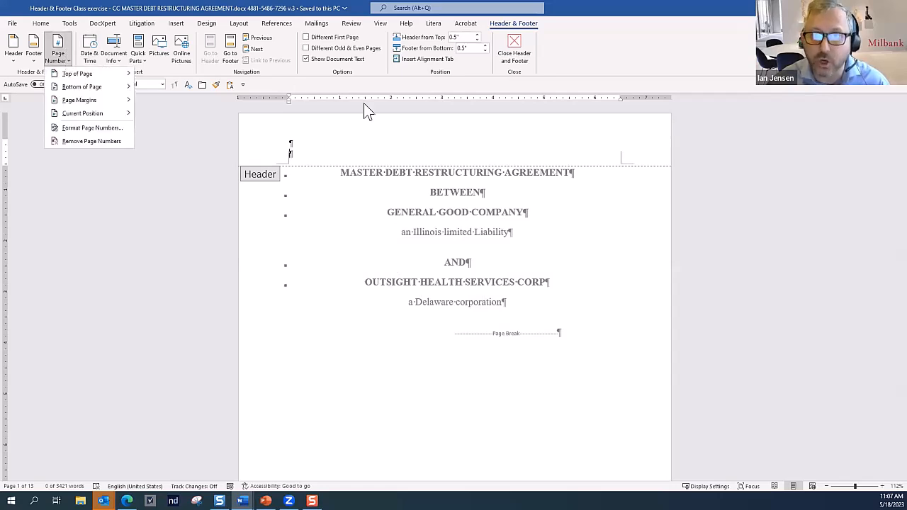
pyautogui.click(299, 151)
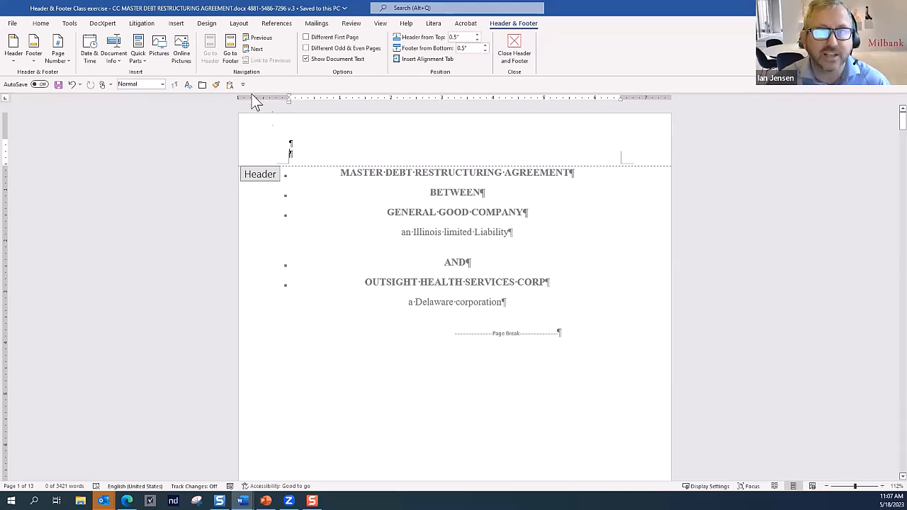
# Step: Insert a blue WordArt reading DRAFT in the header
pyautogui.click(176, 24)
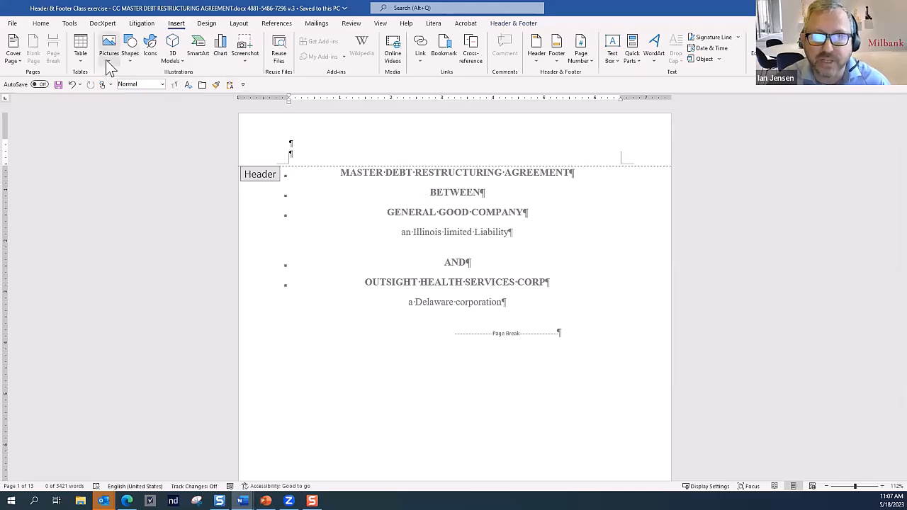
pyautogui.click(660, 68)
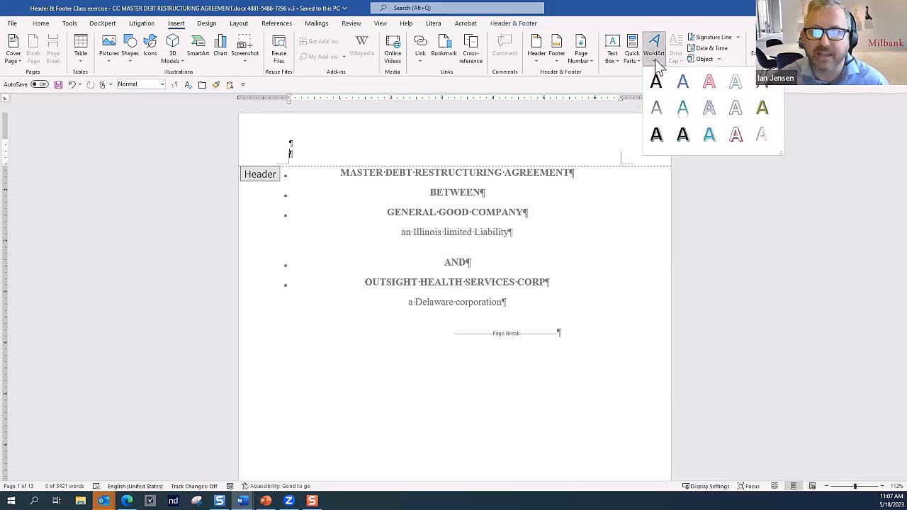
pyautogui.click(683, 89)
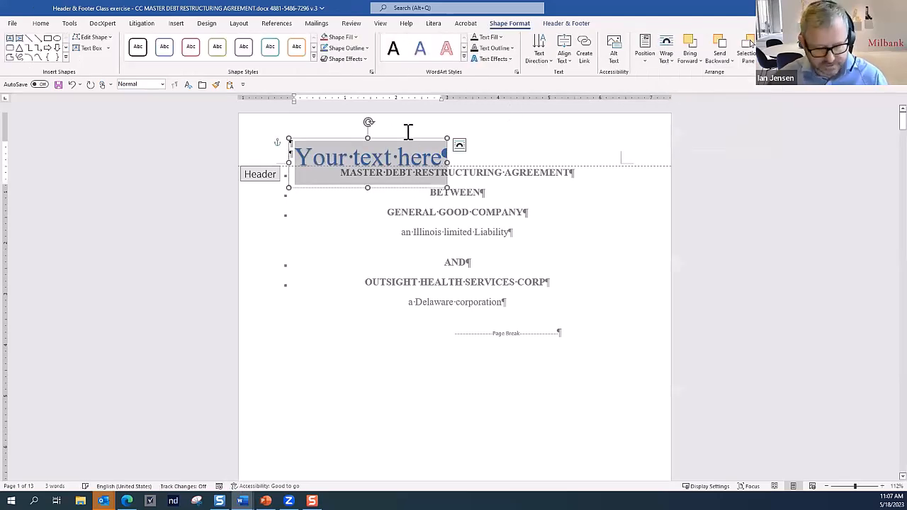
pyautogui.write('DRAFD')
pyautogui.press('BackSpace')
pyautogui.write('T')
pyautogui.click(462, 158)
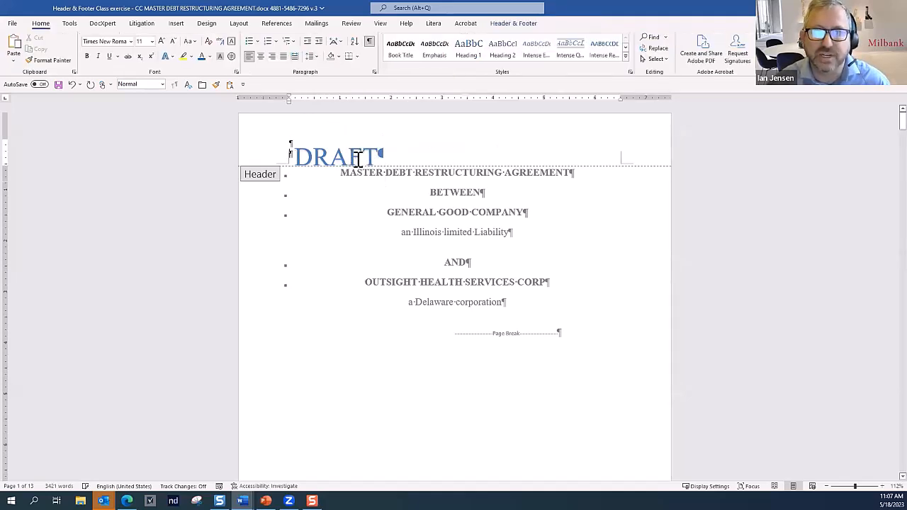
# Step: Set the DRAFT WordArt behind the text, move it over the OUTSIGHT HEALTH SERVICES CORP line, and return to the document body
pyautogui.click(358, 158)
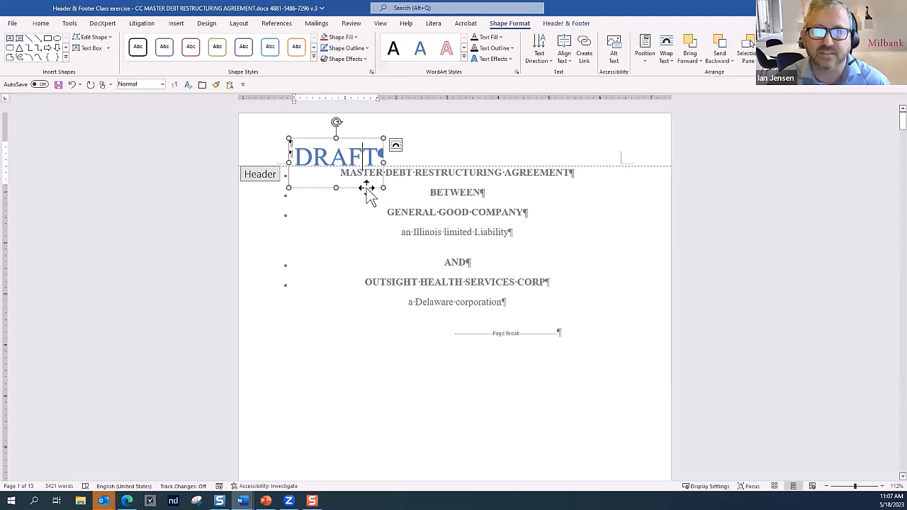
pyautogui.click(366, 188)
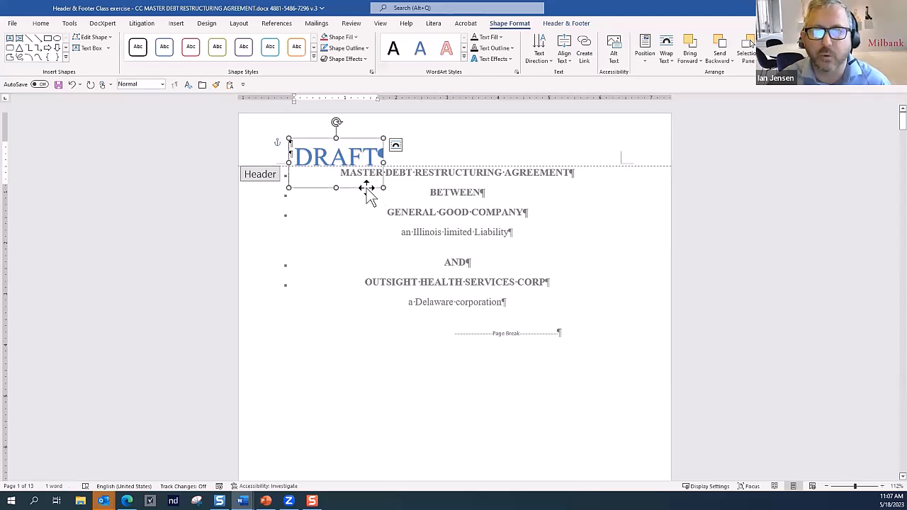
pyautogui.click(396, 146)
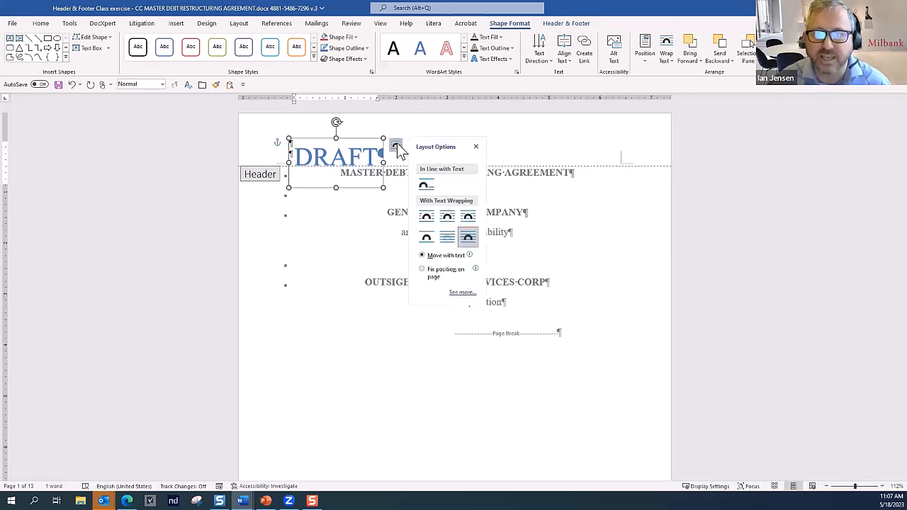
pyautogui.click(448, 238)
pyautogui.moveTo(387, 152); pyautogui.dragTo(488, 275)
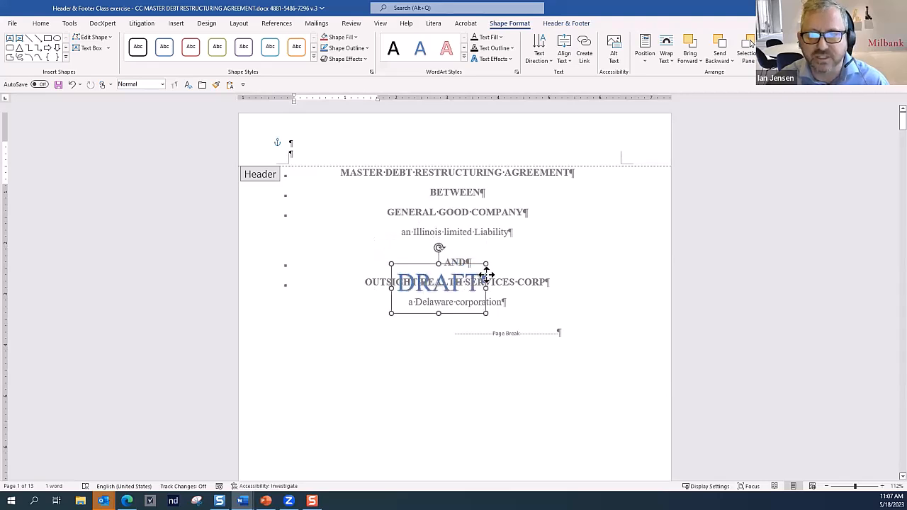
pyautogui.doubleClick(591, 241)
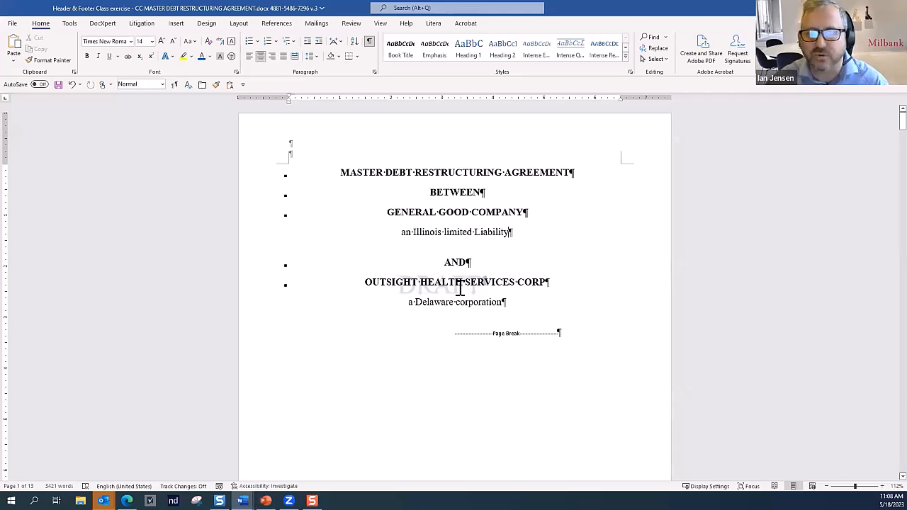
# Step: Reopen the header for editing and delete the DRAFT WordArt
pyautogui.doubleClick(456, 289)
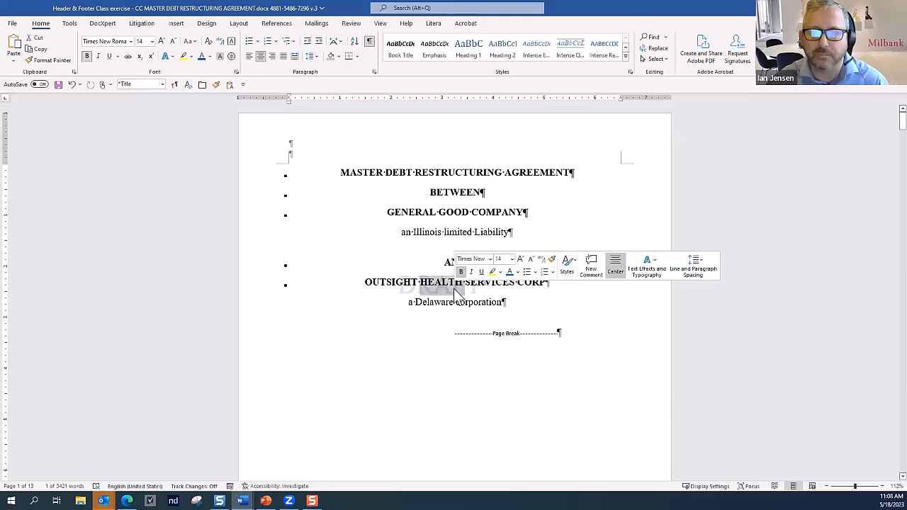
pyautogui.doubleClick(371, 147)
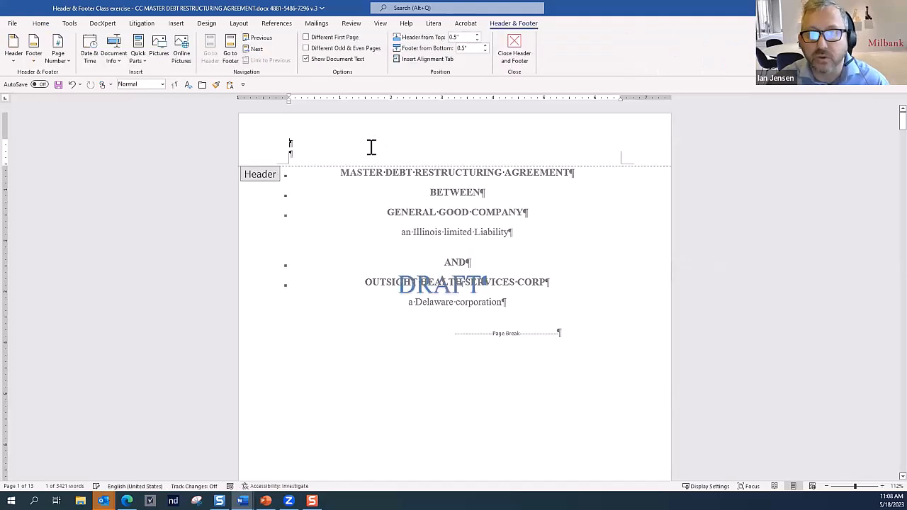
pyautogui.click(409, 286)
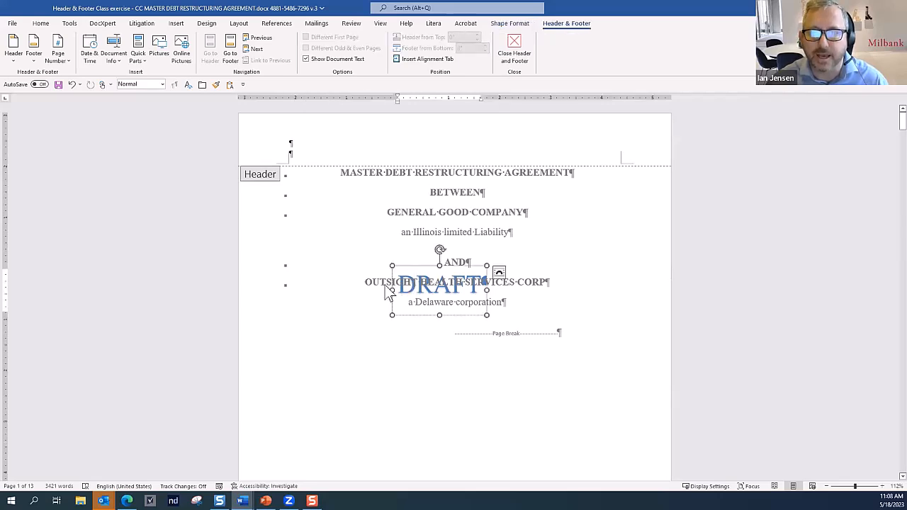
pyautogui.click(412, 265)
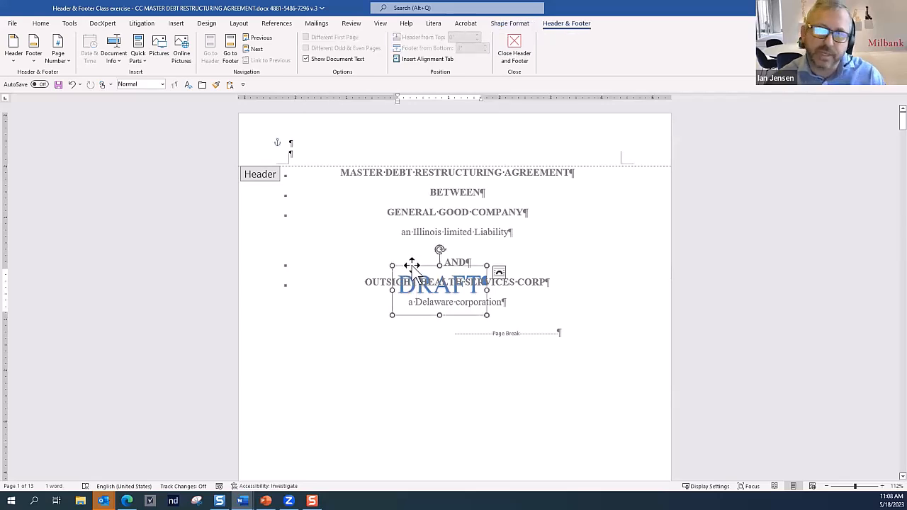
pyautogui.press('Delete')
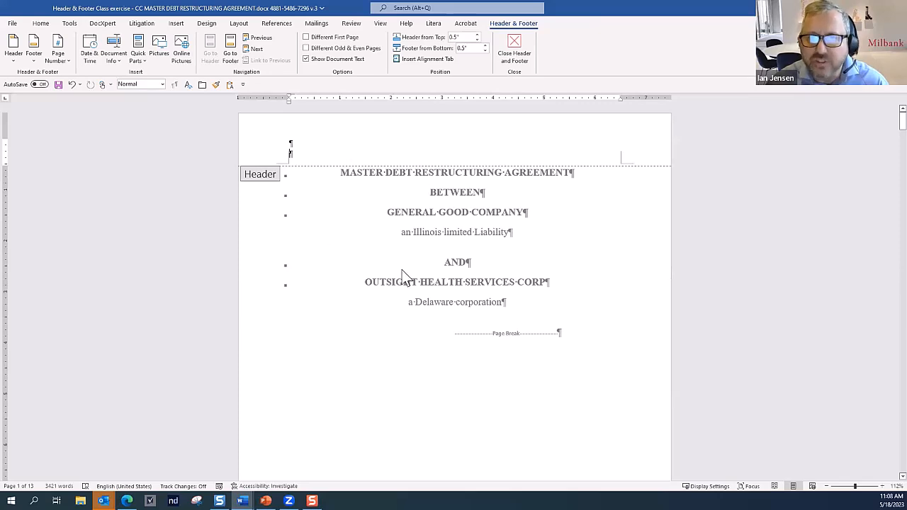
pyautogui.scroll(-12, 402, 271)
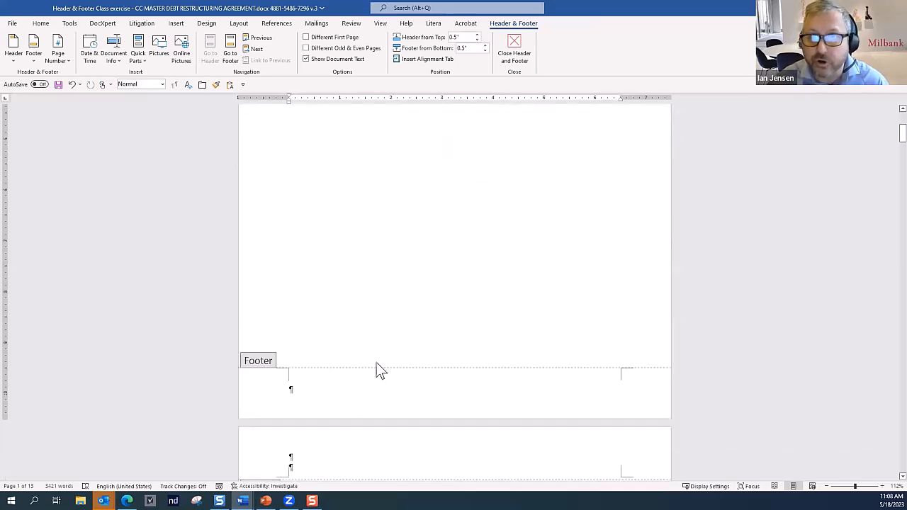
pyautogui.scroll(3, 424, 213)
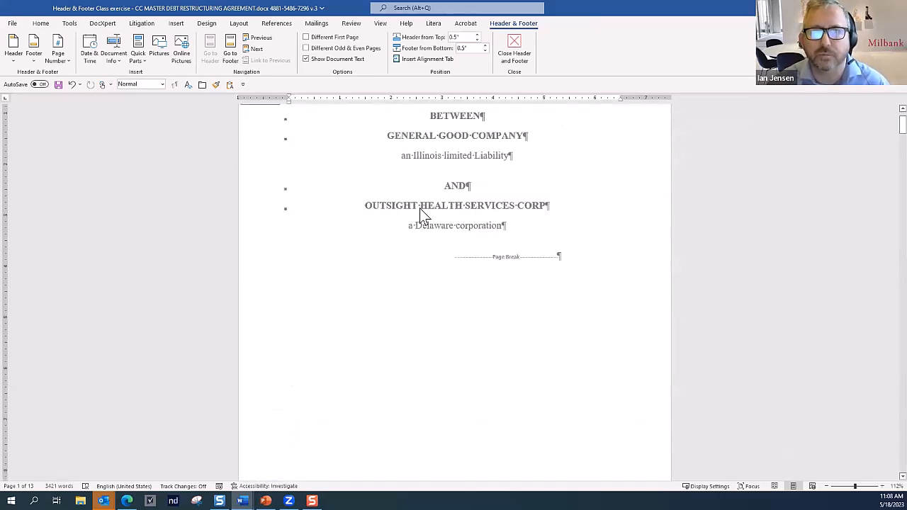
pyautogui.scroll(2, 422, 214)
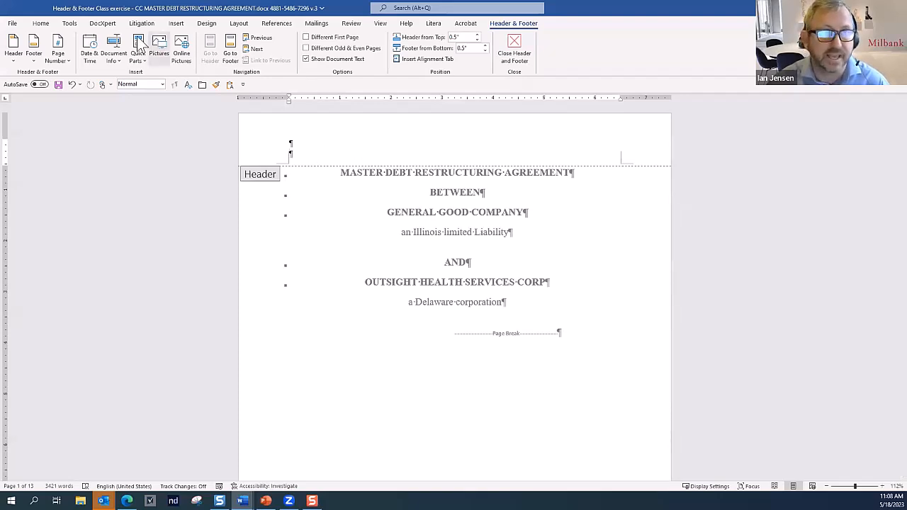
pyautogui.click(175, 23)
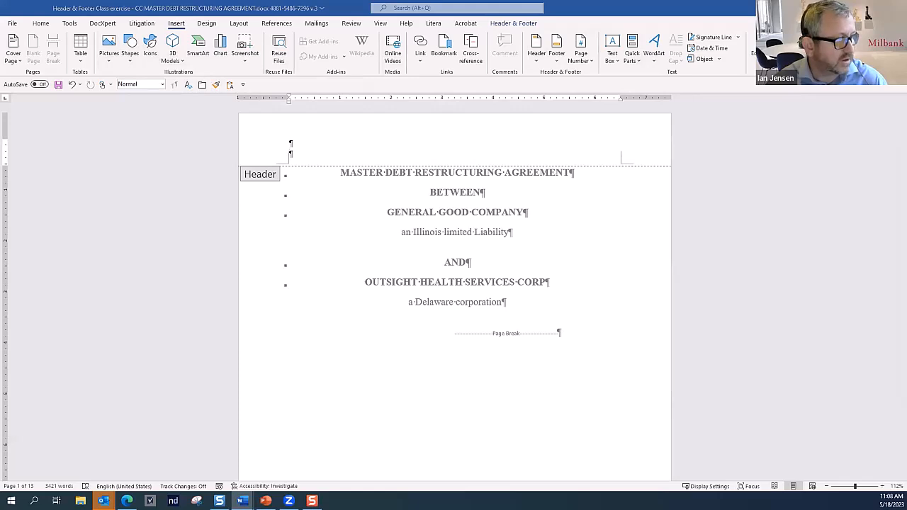
pyautogui.click(516, 23)
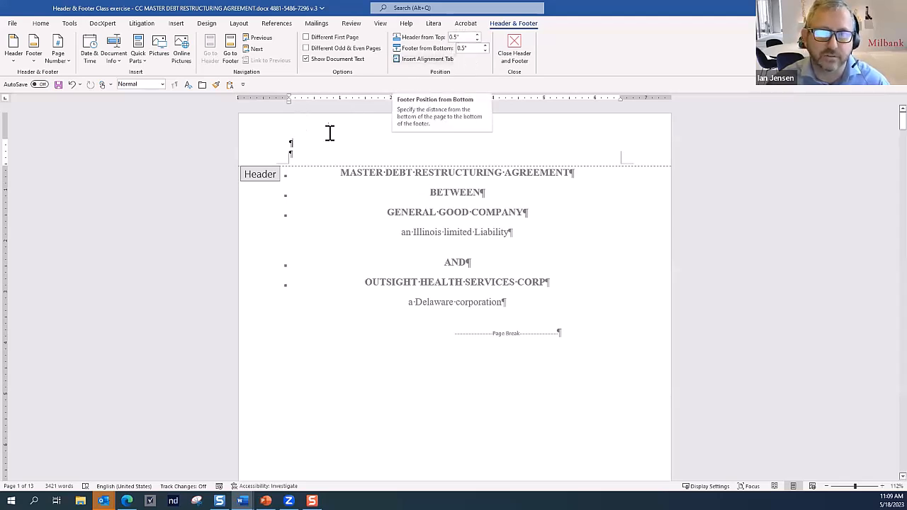
# Step: Fill the header's second line and the lines below it with repeated sdfg filler text, one entry per paragraph
pyautogui.write('sdfg')
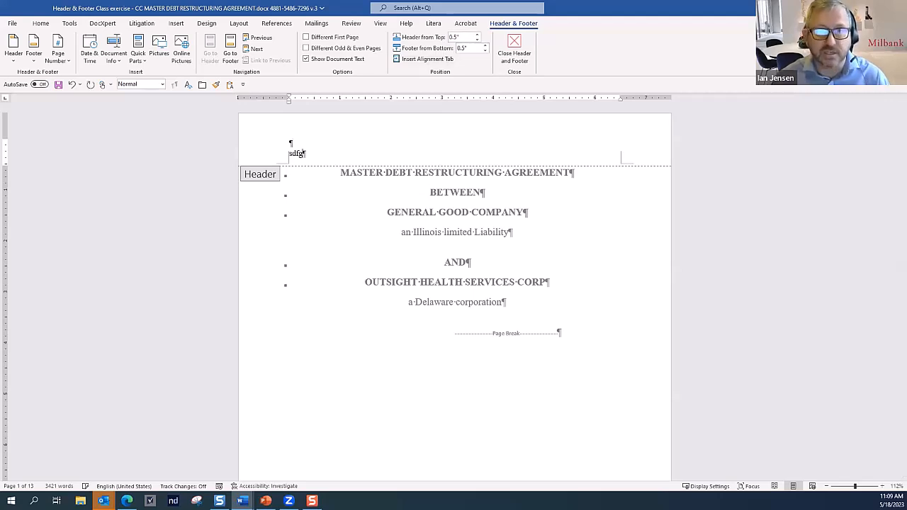
pyautogui.write(' sdfg sdfg sdfg sdfg sdfg sdfg')
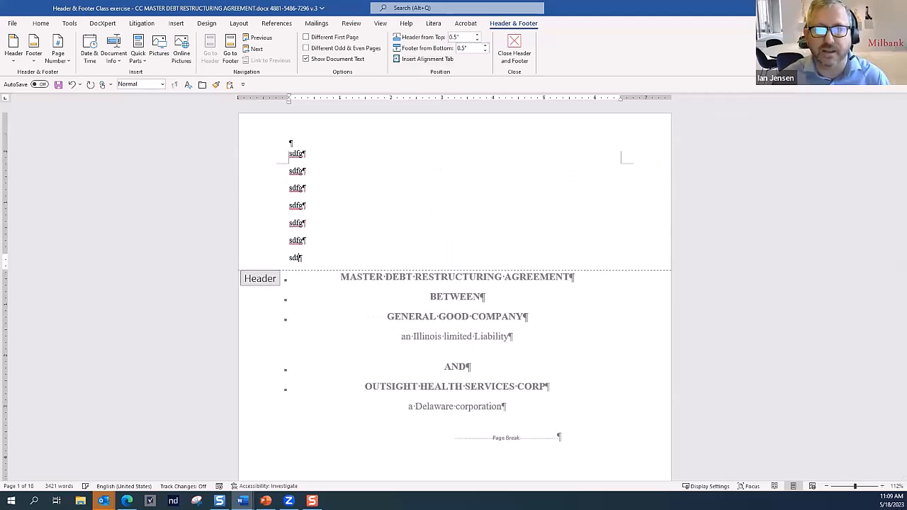
# Step: Delete all the sdfg filler lines and the second paragraph from the header, leaving a single empty line
pyautogui.press('BackSpace')
pyautogui.press('BackSpace')
pyautogui.press('BackSpace')
pyautogui.press('BackSpace')
pyautogui.press('BackSpace')
pyautogui.press('BackSpace')
pyautogui.press('BackSpace')
pyautogui.press('BackSpace')
pyautogui.press('BackSpace')
pyautogui.press('BackSpace')
pyautogui.press('BackSpace')
pyautogui.press('BackSpace')
pyautogui.press('BackSpace')
pyautogui.press('BackSpace')
pyautogui.press('BackSpace')
pyautogui.press('BackSpace')
pyautogui.press('BackSpace')
pyautogui.press('BackSpace')
pyautogui.press('BackSpace')
pyautogui.press('BackSpace')
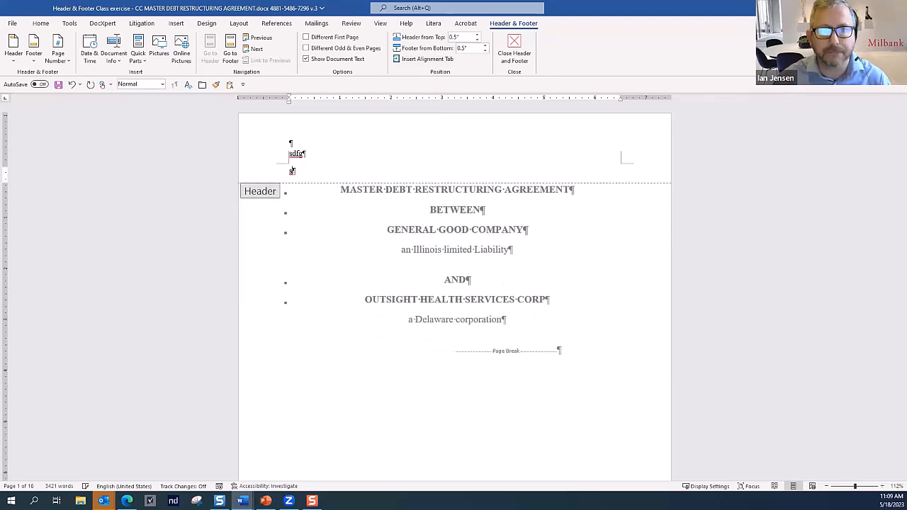
pyautogui.press('BackSpace')
pyautogui.press('BackSpace')
pyautogui.press('BackSpace')
pyautogui.press('BackSpace')
pyautogui.press('BackSpace')
pyautogui.press('BackSpace')
pyautogui.press('BackSpace')
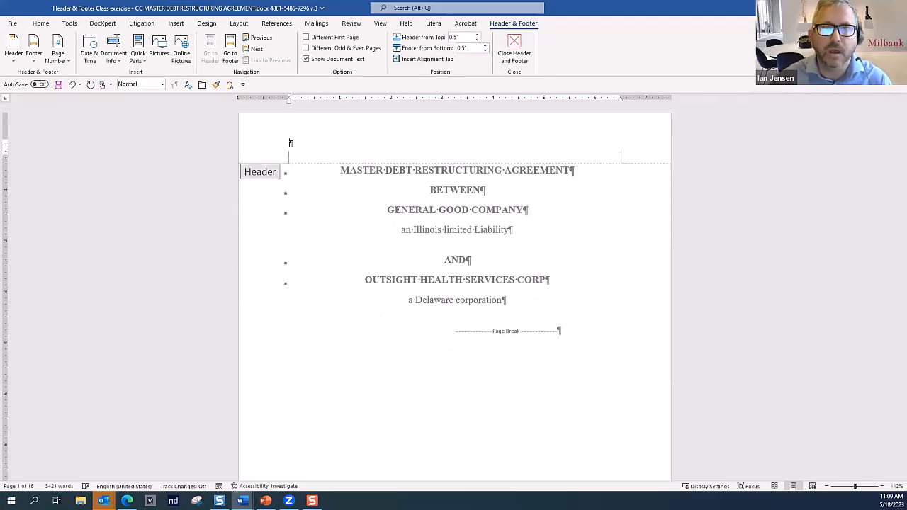
# Step: Try to hide the document text while editing the header
pyautogui.click(306, 57)
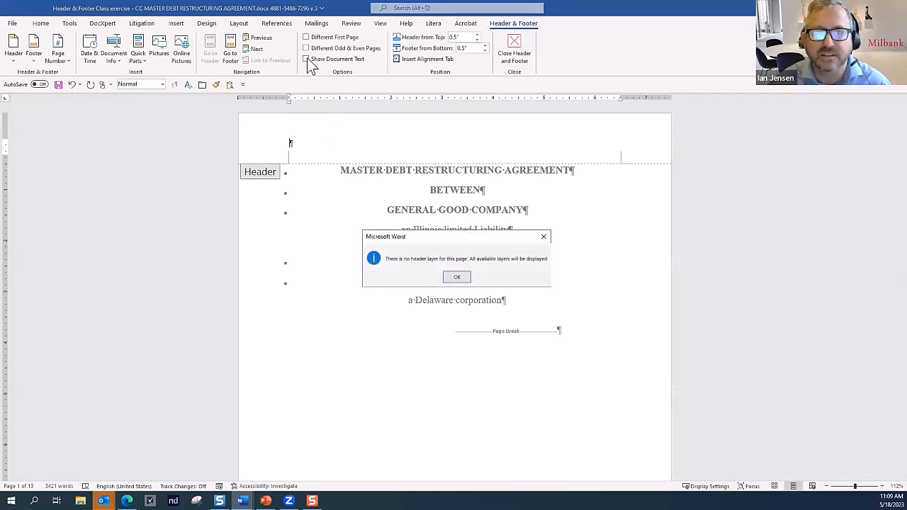
pyautogui.click(458, 278)
pyautogui.scroll(-1, 472, 241)
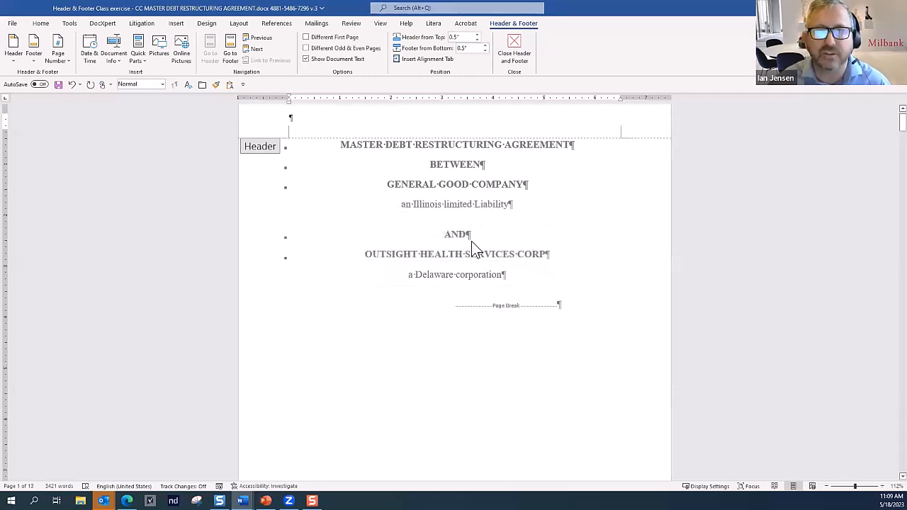
pyautogui.click(305, 59)
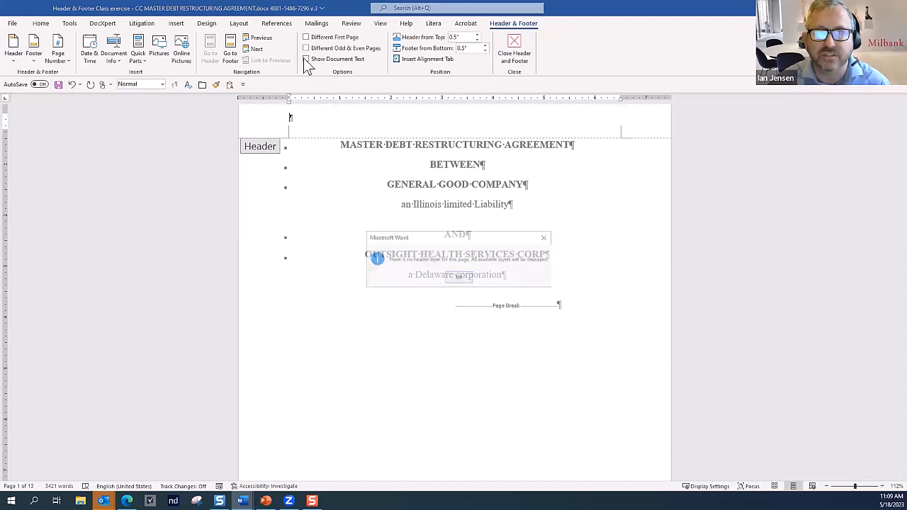
pyautogui.click(458, 278)
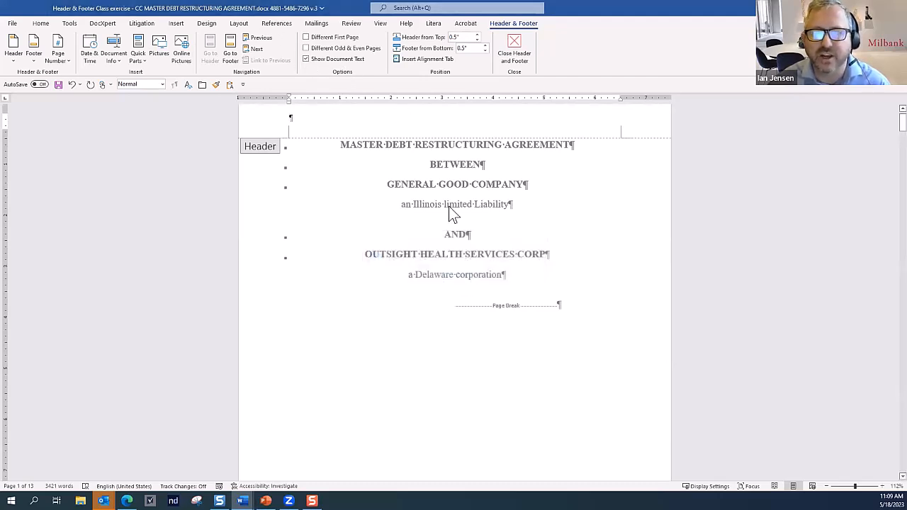
pyautogui.scroll(-3, 451, 212)
pyautogui.scroll(2, 452, 210)
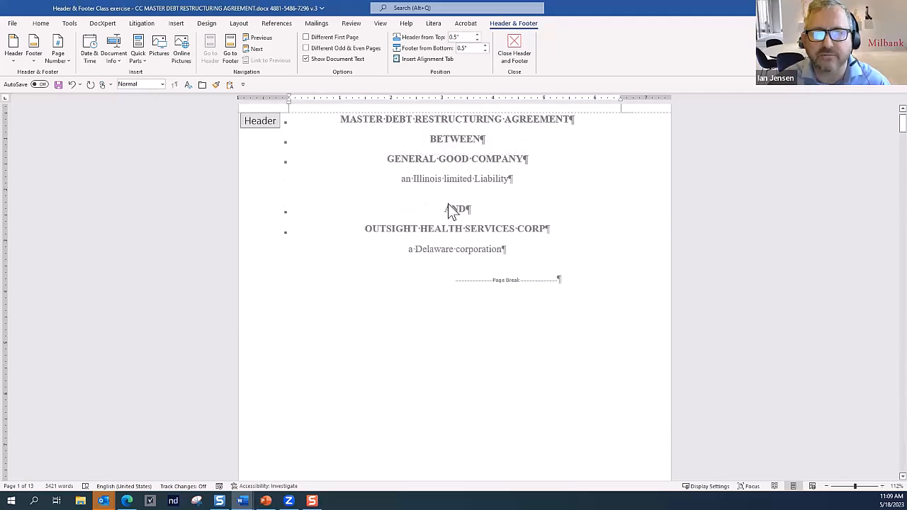
pyautogui.click(307, 60)
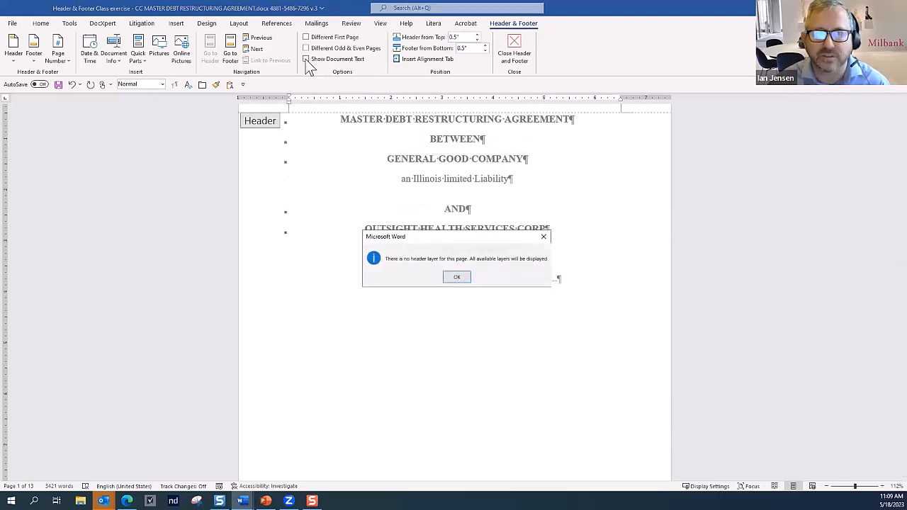
pyautogui.click(457, 278)
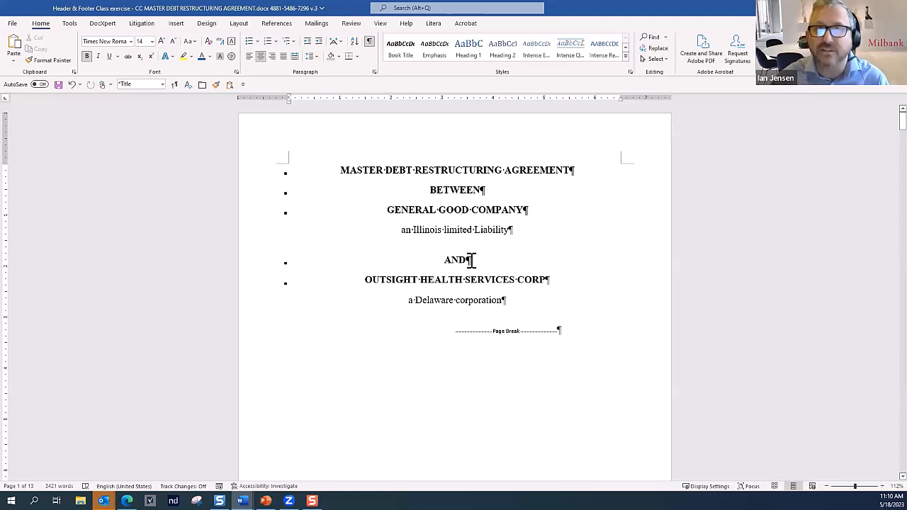
# Step: Delete the manual page break below "a Delaware corporation" on the cover page and add two blank paragraphs there
pyautogui.click(455, 329)
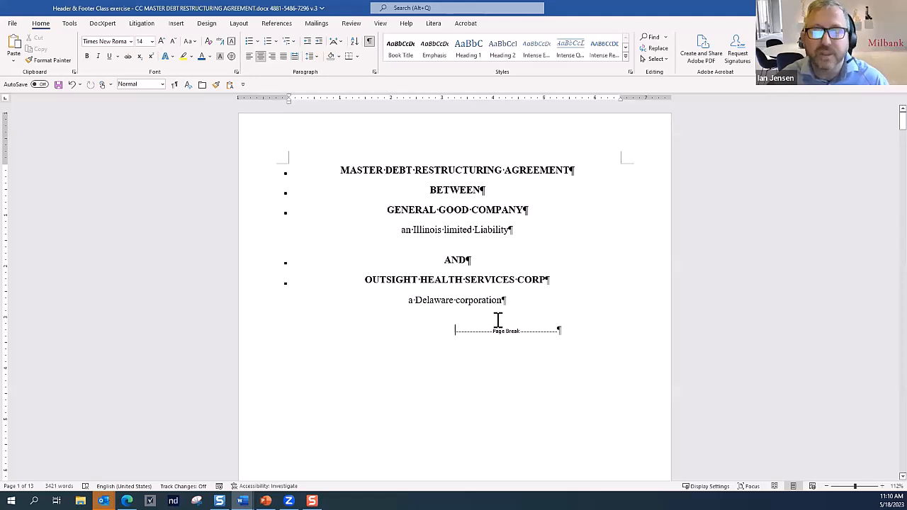
pyautogui.scroll(-10, 498, 320)
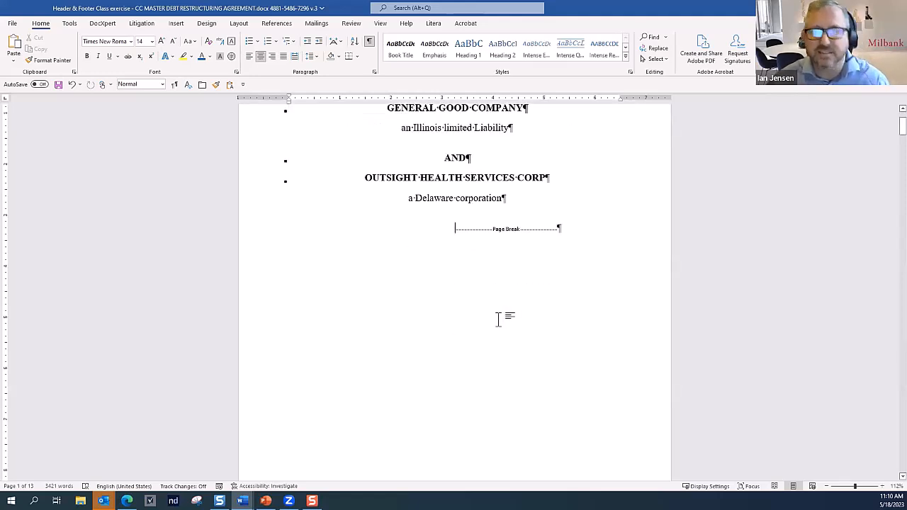
pyautogui.scroll(10, 509, 321)
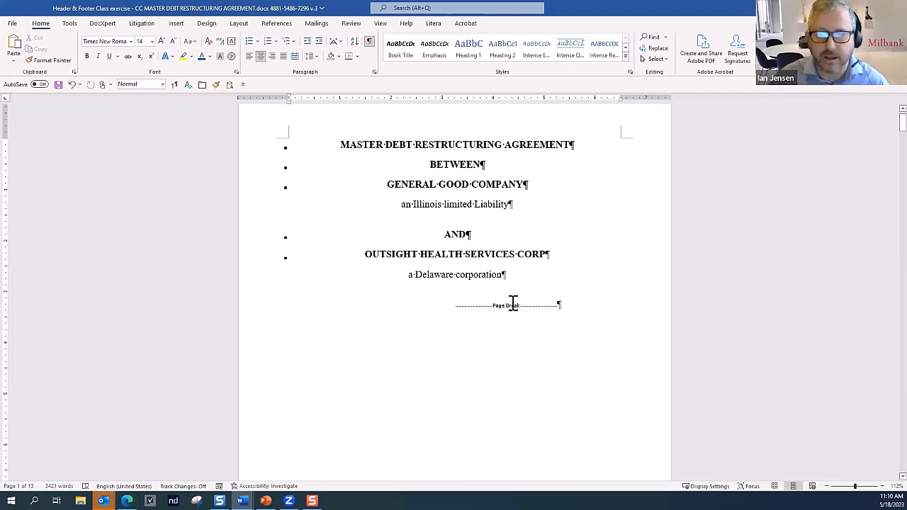
pyautogui.press('Delete')
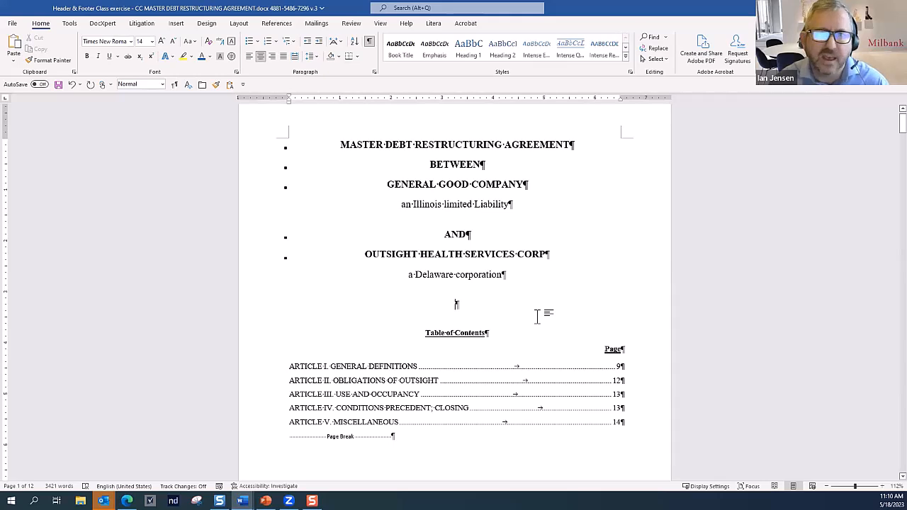
pyautogui.press('Return')
pyautogui.press('Return')
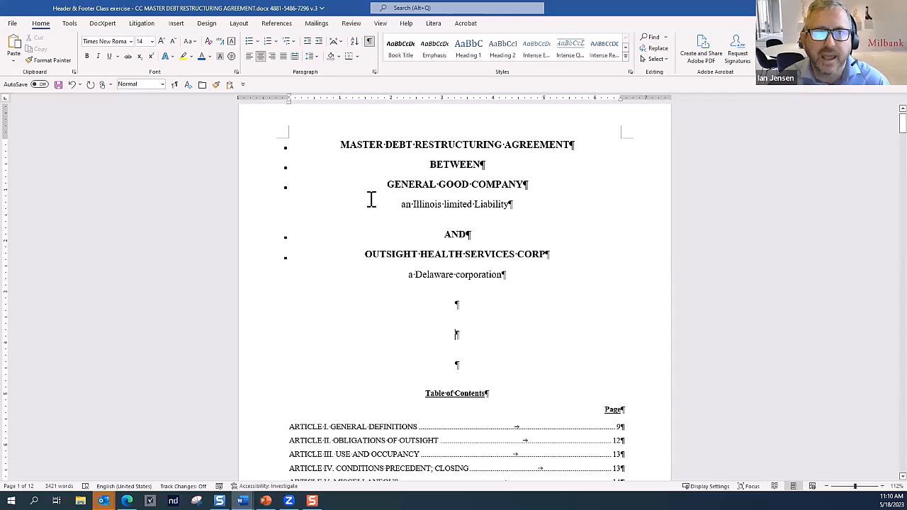
# Step: Insert a Next Page section break between the cover page text and the Table of Contents
pyautogui.click(241, 25)
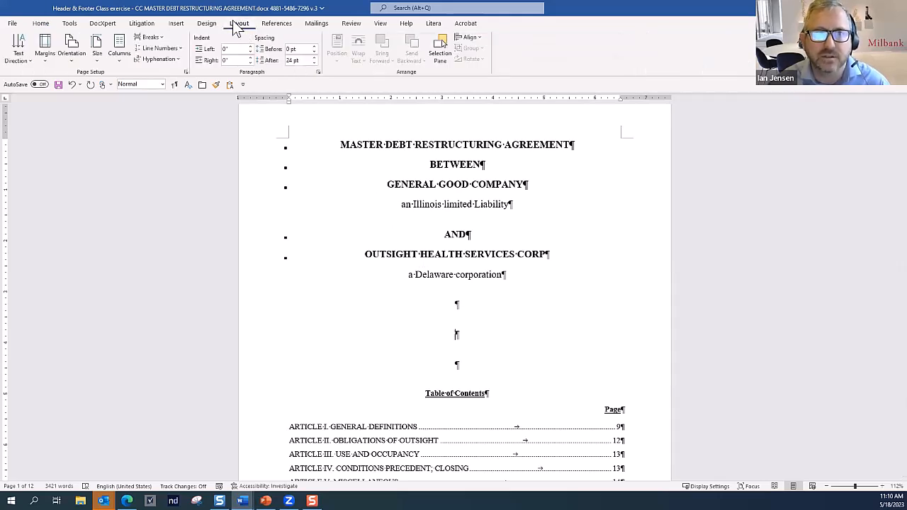
pyautogui.click(155, 38)
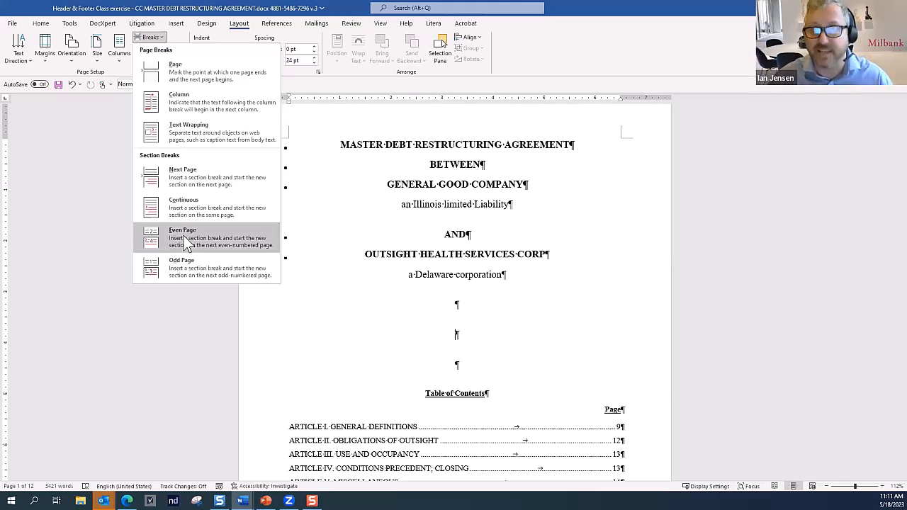
pyautogui.click(211, 181)
pyautogui.scroll(10, 526, 266)
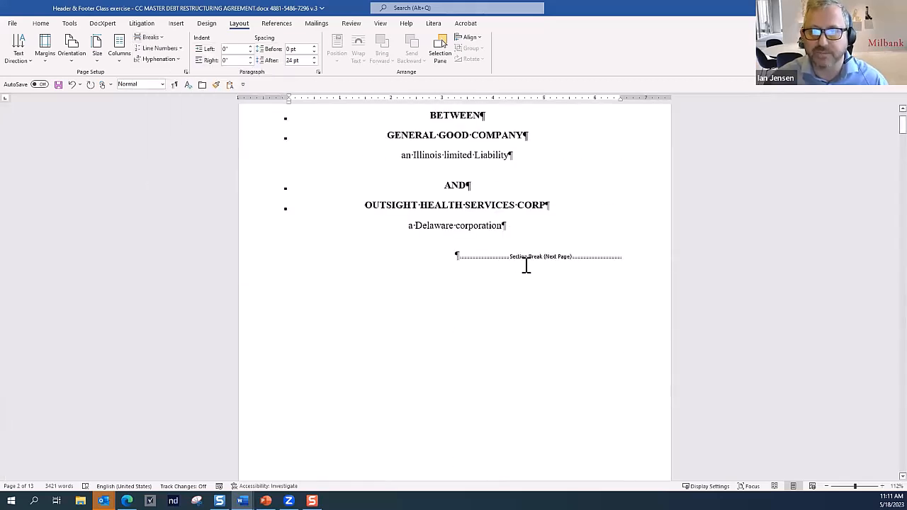
# Step: Test filler text on the "a Delaware corporation" line with the section break attached, and restore the break's own paragraph
pyautogui.click(507, 225)
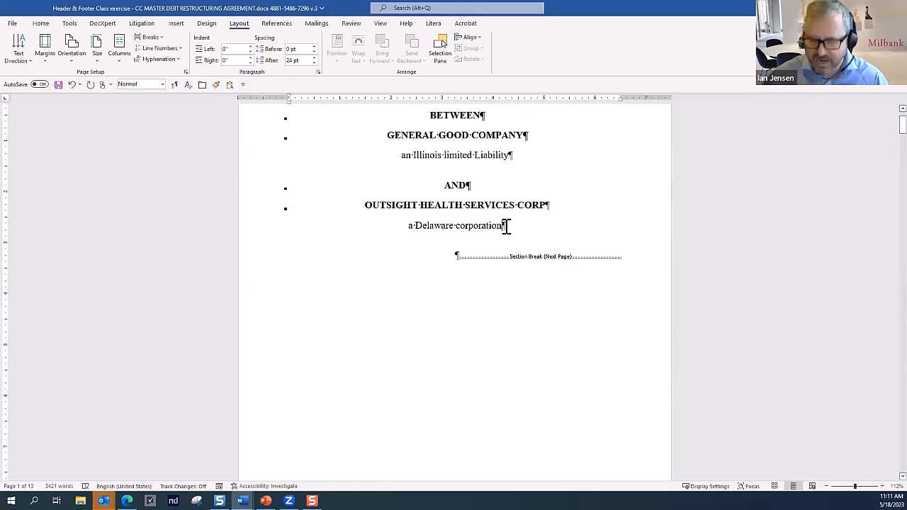
pyautogui.press('Delete')
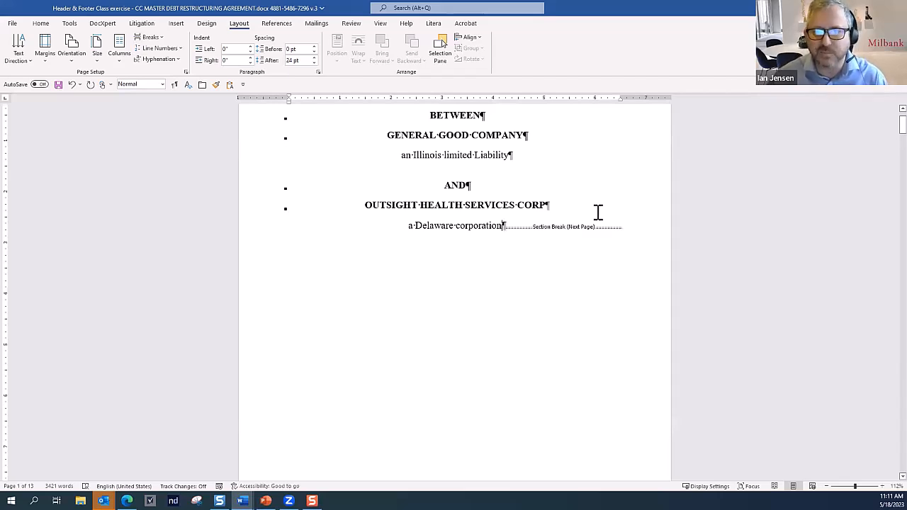
pyautogui.write('dfghdfghdfghdfghdfghdfghdfghdfgh')
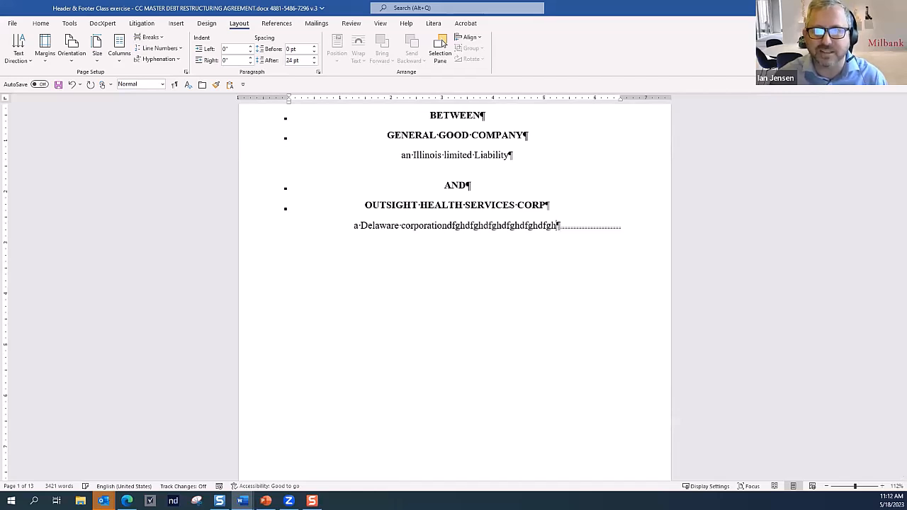
pyautogui.hotkey('ctrl', 'z')
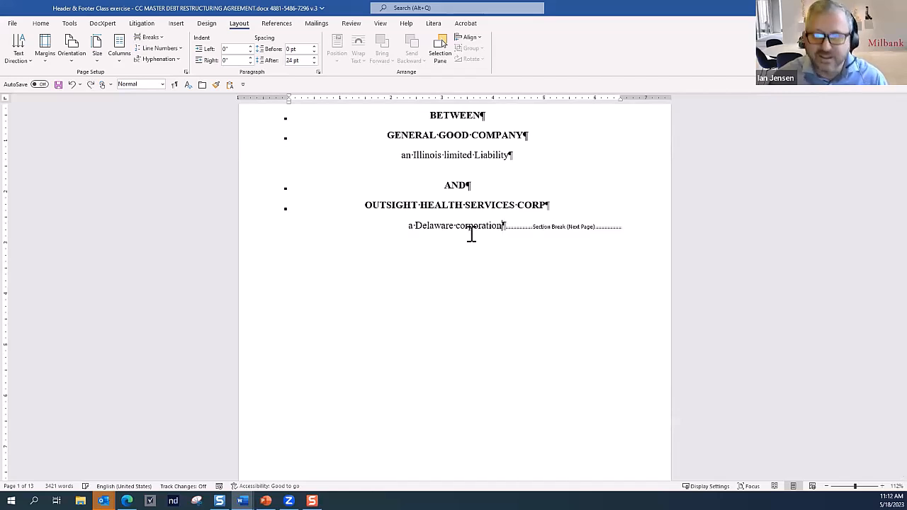
pyautogui.press('Return')
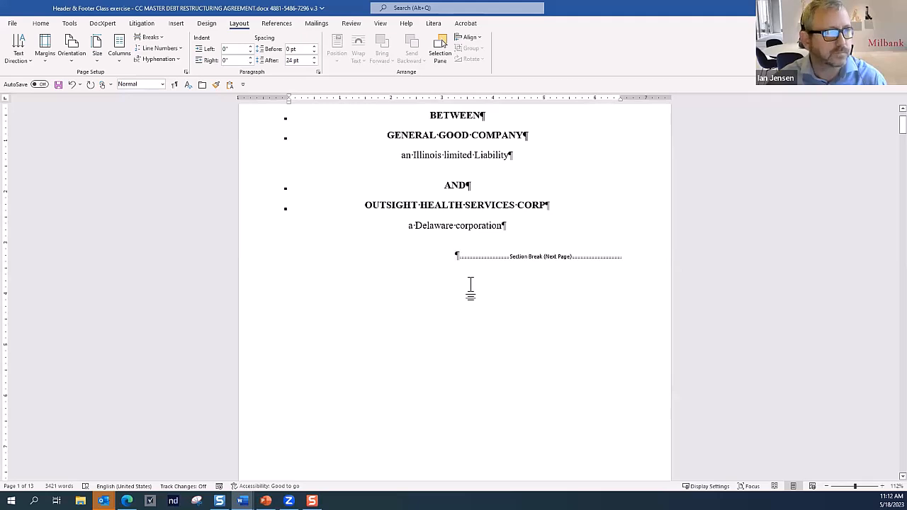
pyautogui.scroll(2, 477, 274)
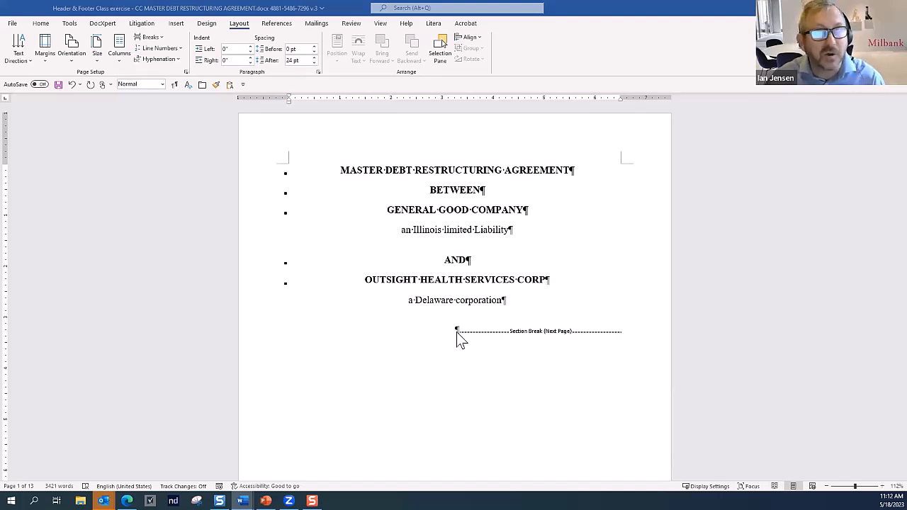
# Step: Examine the cover page's section break and the transition to the Table of Contents page
pyautogui.scroll(-5, 468, 339)
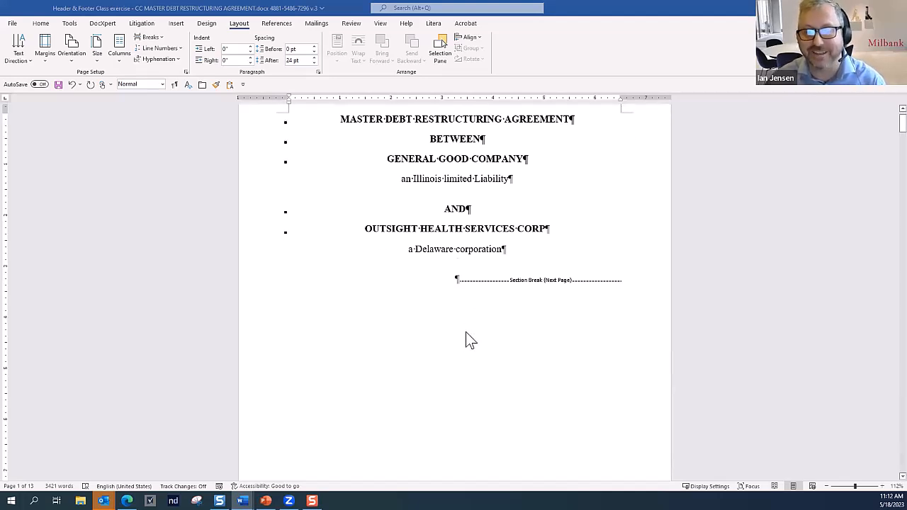
pyautogui.scroll(-1, 473, 340)
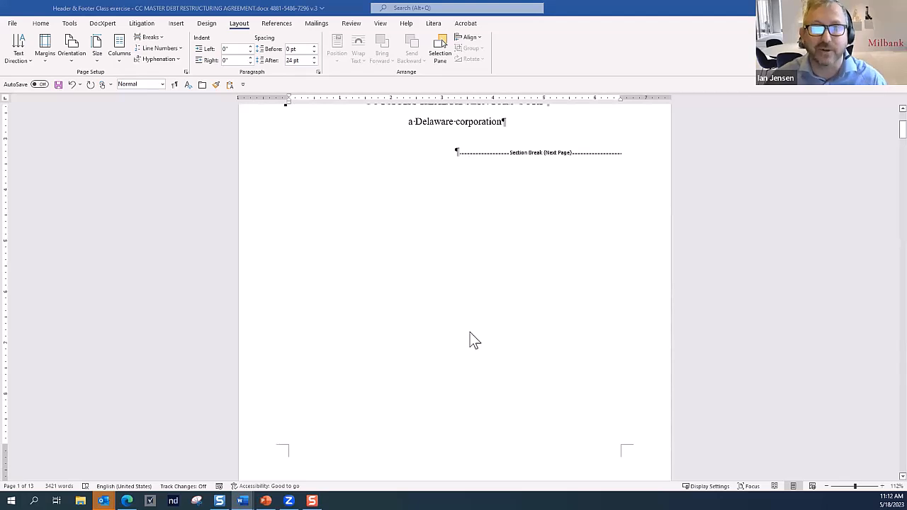
pyautogui.scroll(-20, 473, 341)
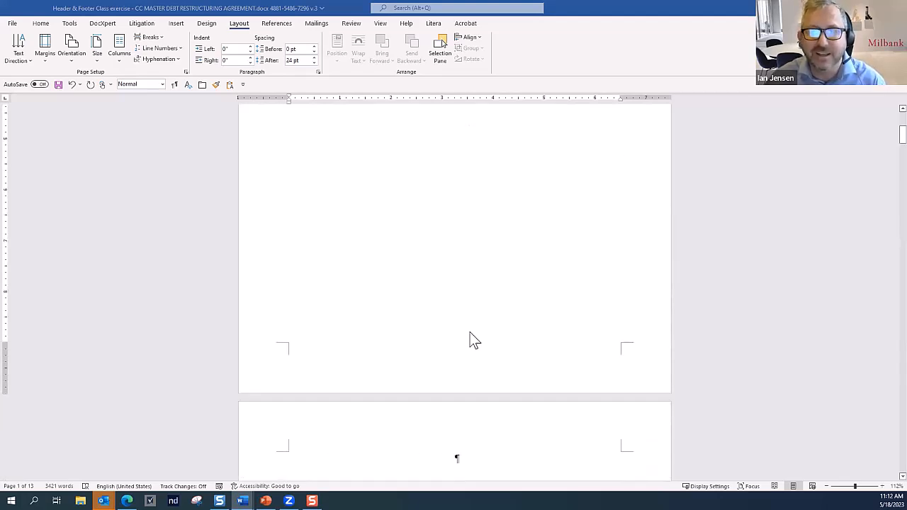
pyautogui.scroll(-2, 474, 340)
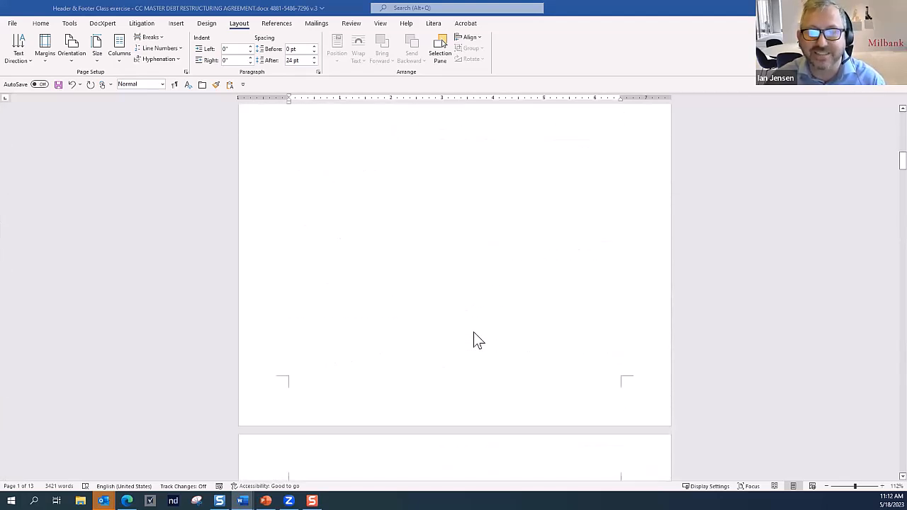
pyautogui.scroll(20, 490, 343)
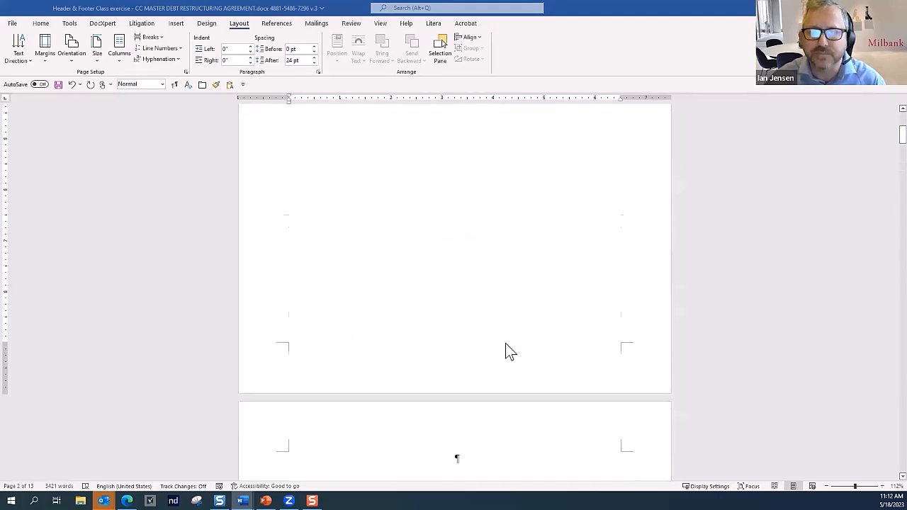
pyautogui.scroll(3, 514, 355)
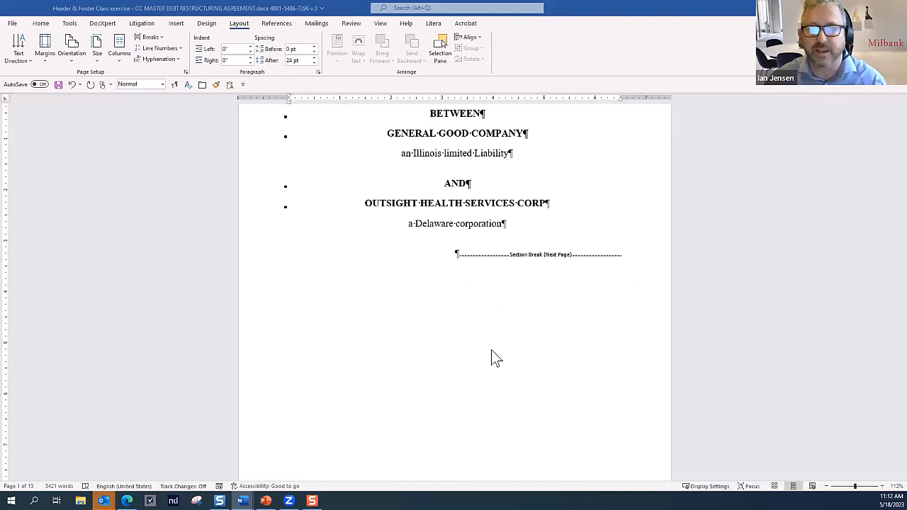
pyautogui.scroll(-6, 492, 354)
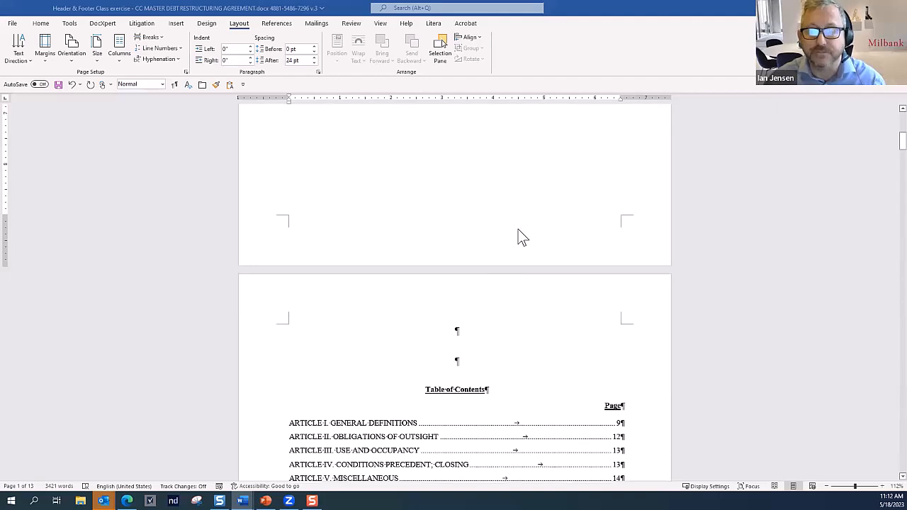
# Step: Open the footers for editing and unlink the Section 2 footer below the Table of Contents from the previous section
pyautogui.doubleClick(449, 234)
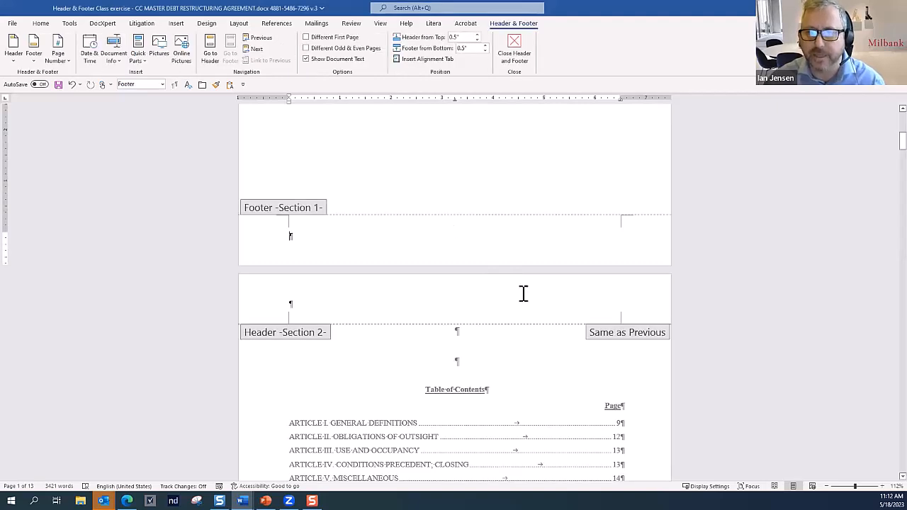
pyautogui.scroll(-3, 546, 347)
pyautogui.scroll(-7, 545, 340)
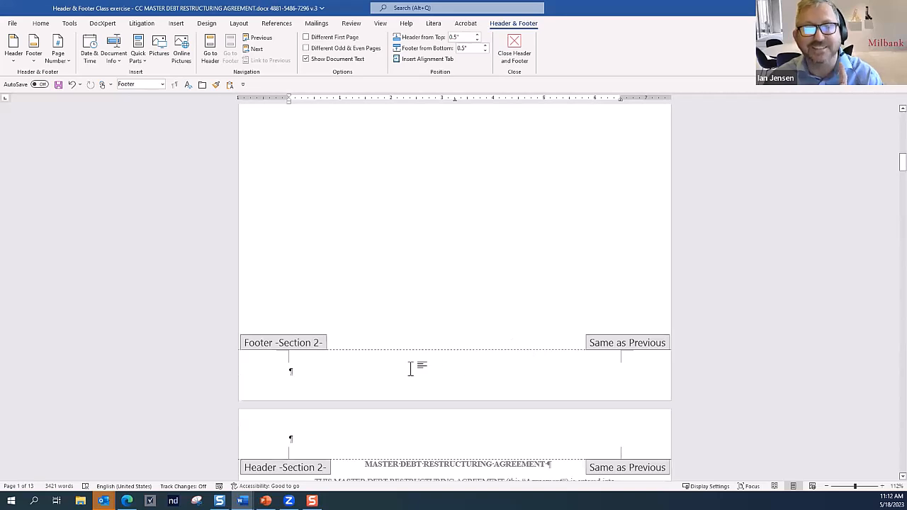
pyautogui.click(356, 368)
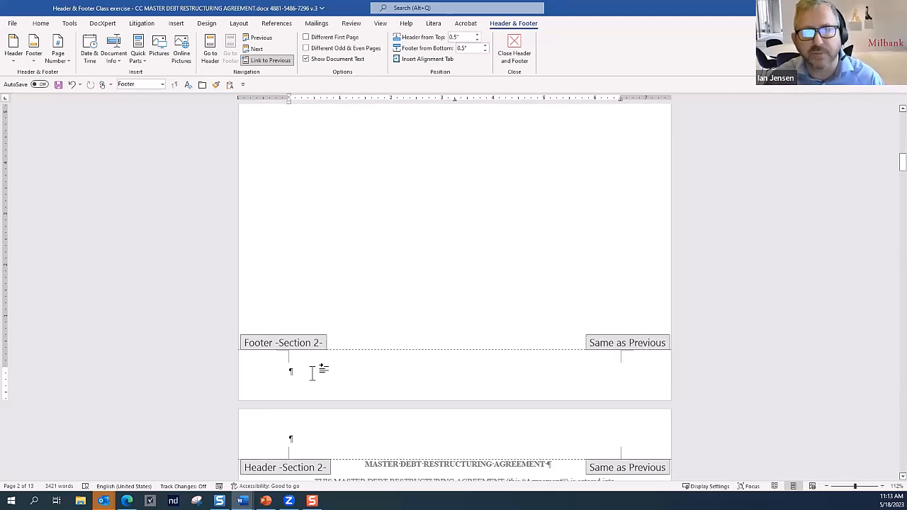
pyautogui.scroll(-5, 474, 343)
pyautogui.scroll(-4, 476, 345)
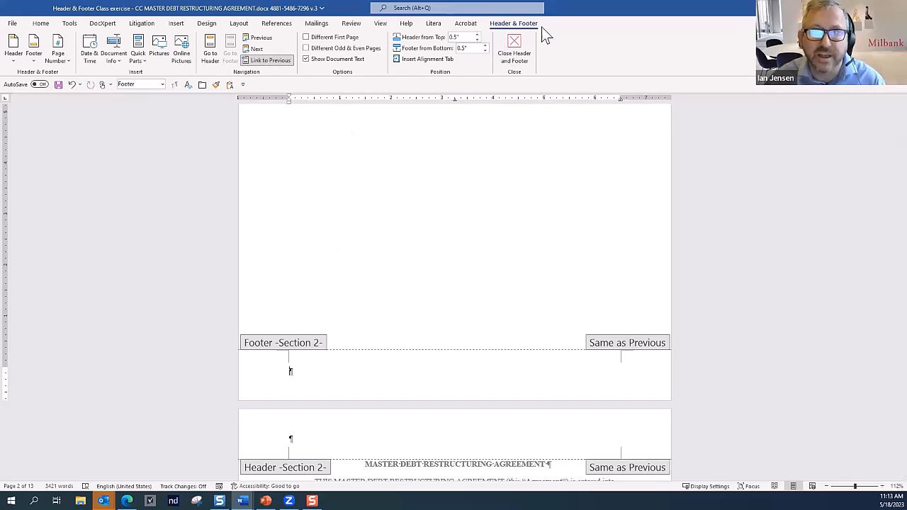
pyautogui.click(273, 62)
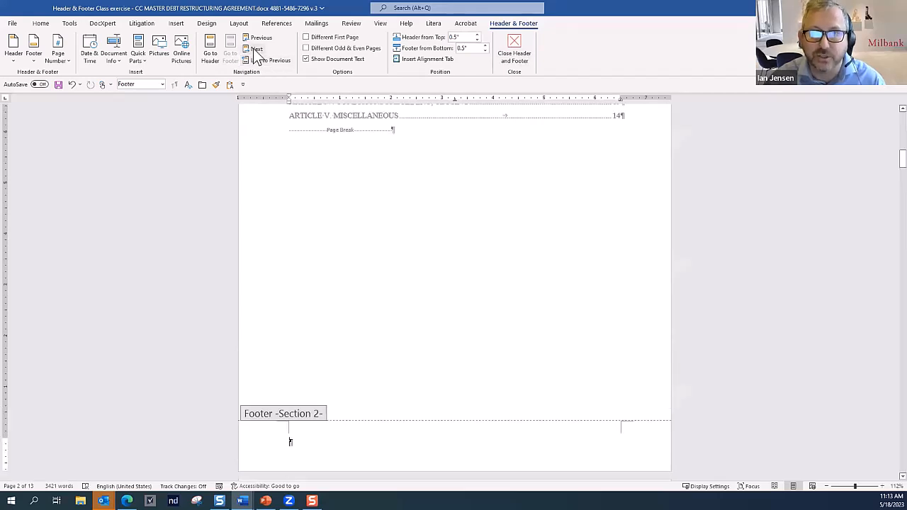
# Step: Go back to the Section 1 footer, return to the Section 2 footer, and review the link labels around the Table of Contents page
pyautogui.click(260, 38)
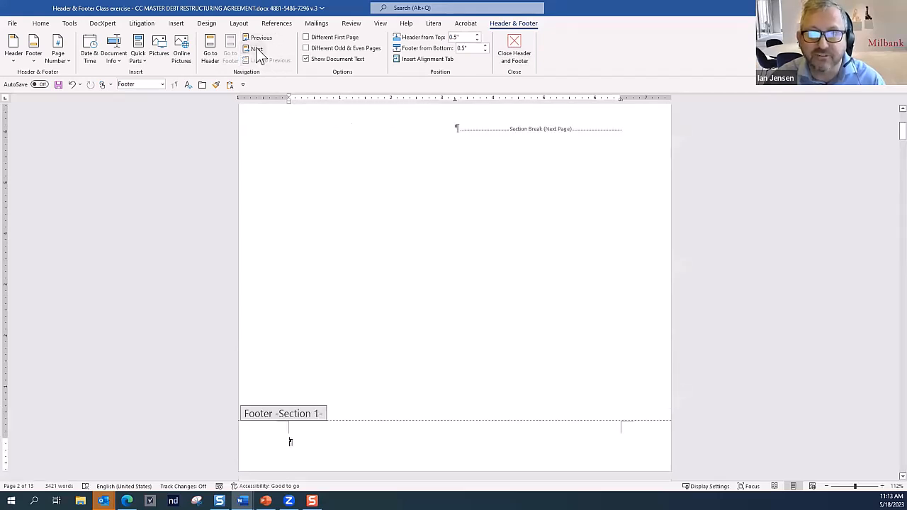
pyautogui.click(256, 48)
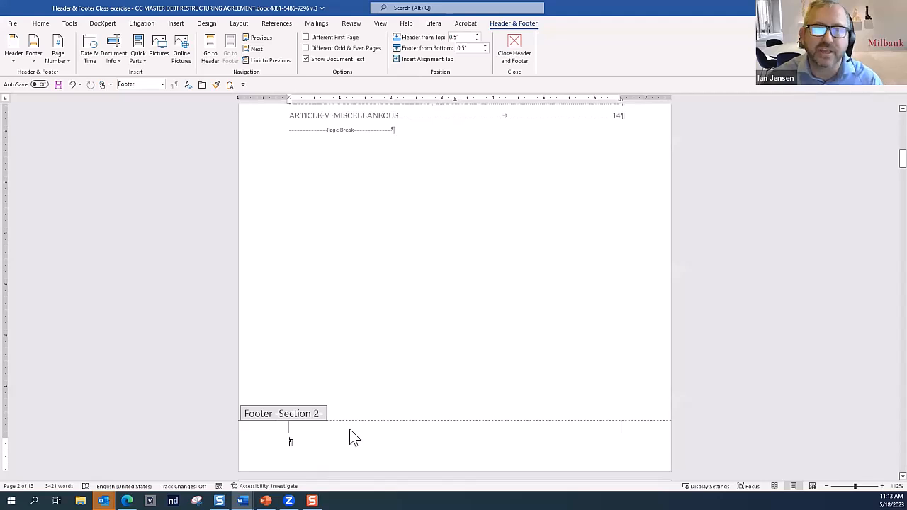
pyautogui.scroll(2, 423, 405)
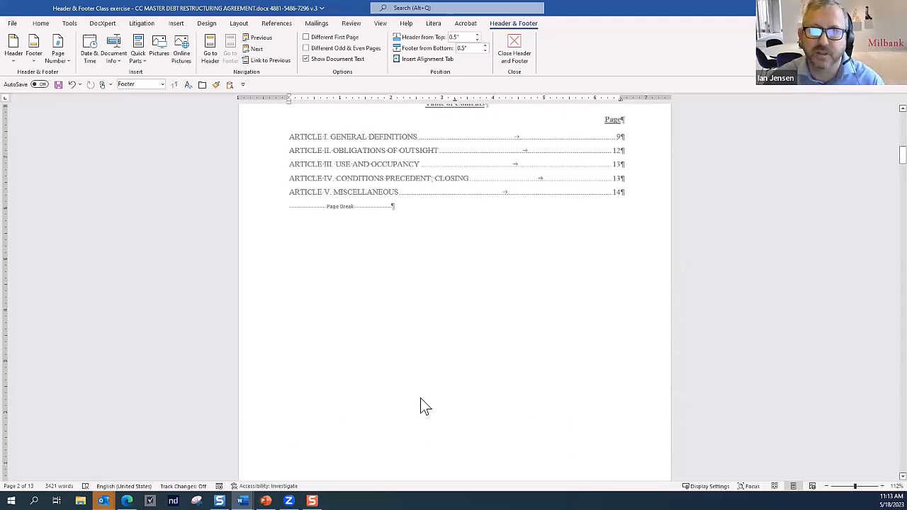
pyautogui.scroll(8, 421, 406)
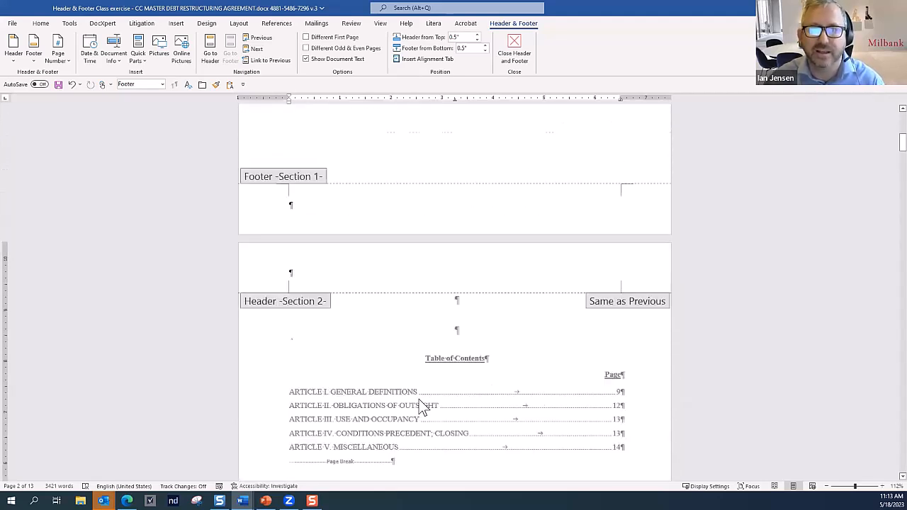
pyautogui.scroll(-18, 453, 343)
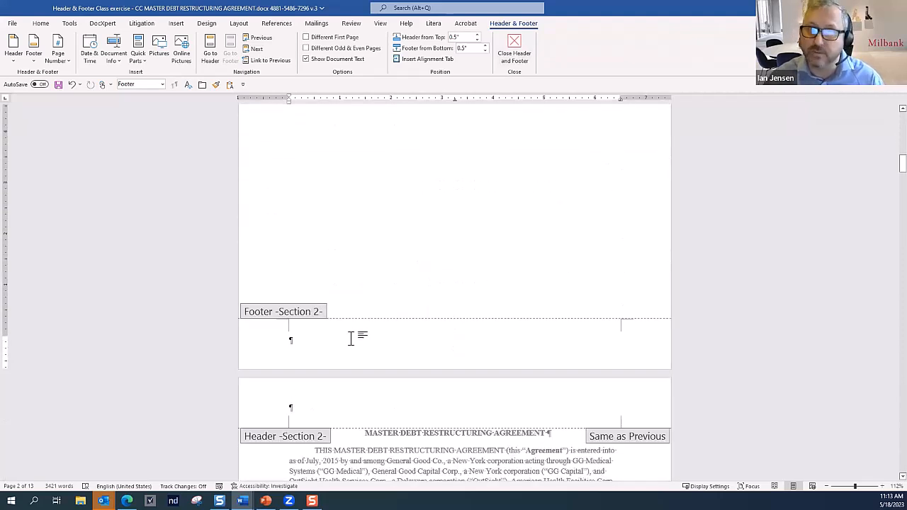
# Step: Insert a centered Plain Number 2 page number at the bottom of the page in the Section 2 footer
pyautogui.click(58, 62)
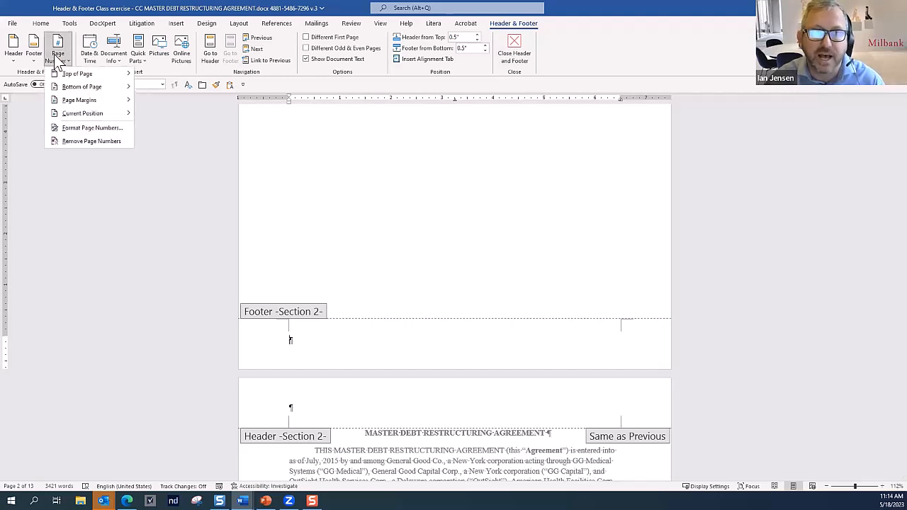
pyautogui.moveTo(85, 76)
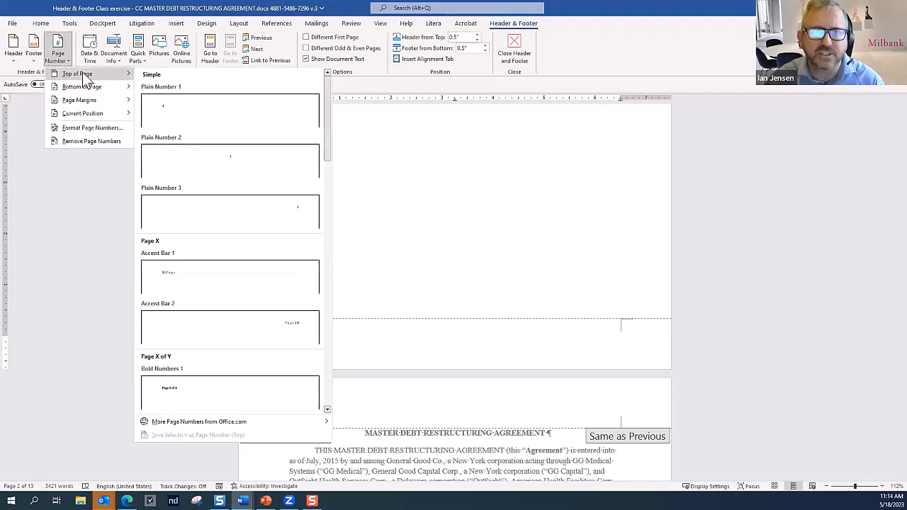
pyautogui.moveTo(84, 115)
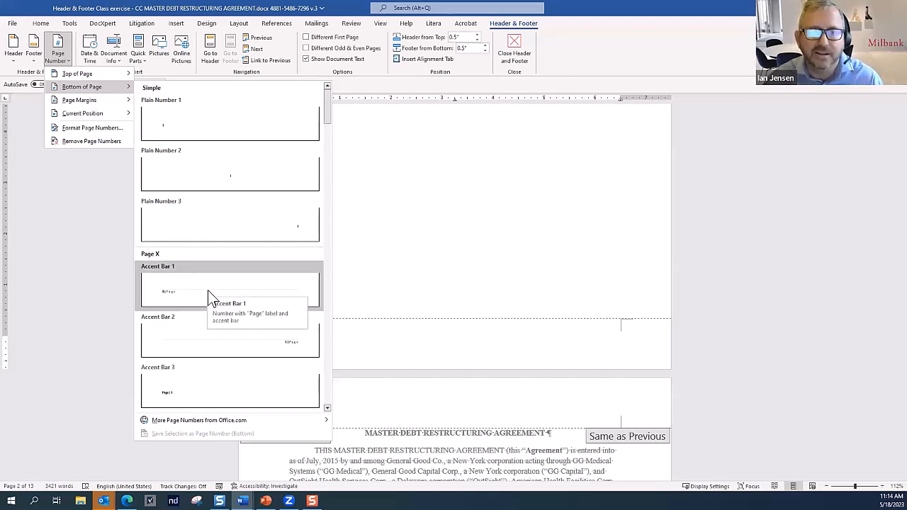
pyautogui.scroll(-10, 209, 290)
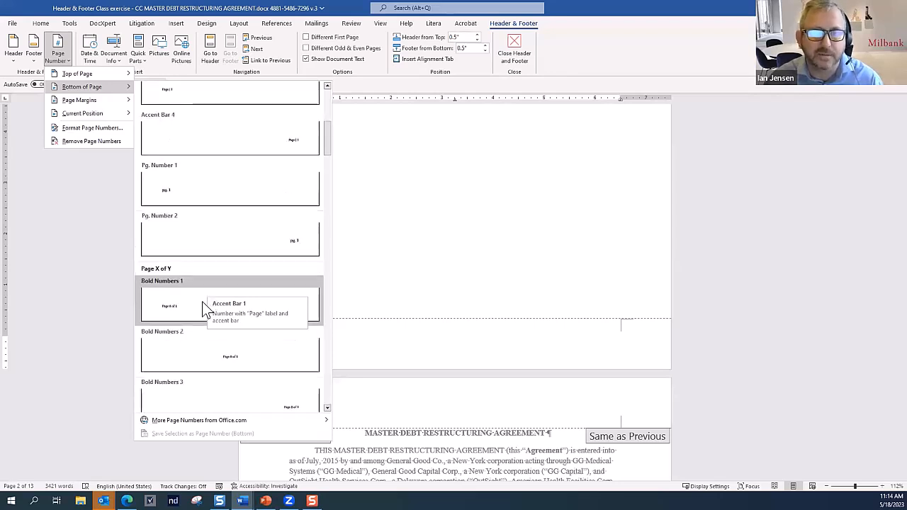
pyautogui.scroll(10, 215, 302)
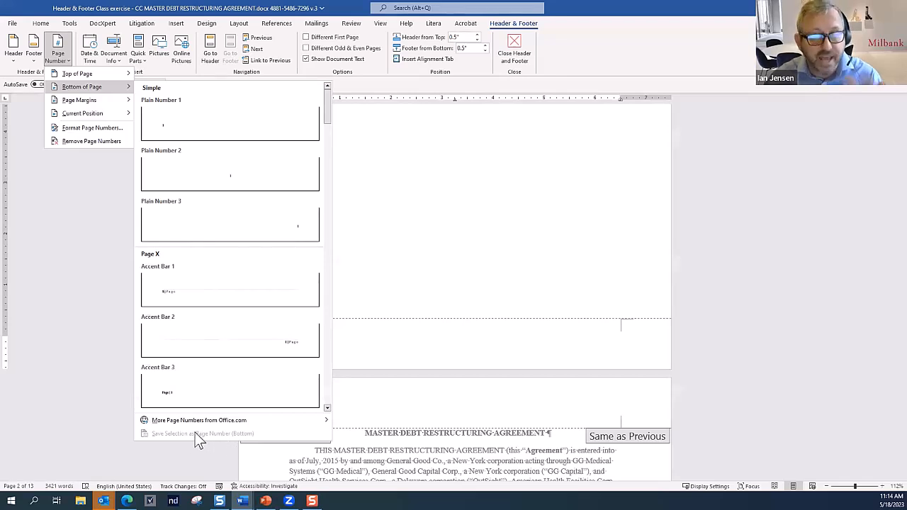
pyautogui.click(234, 176)
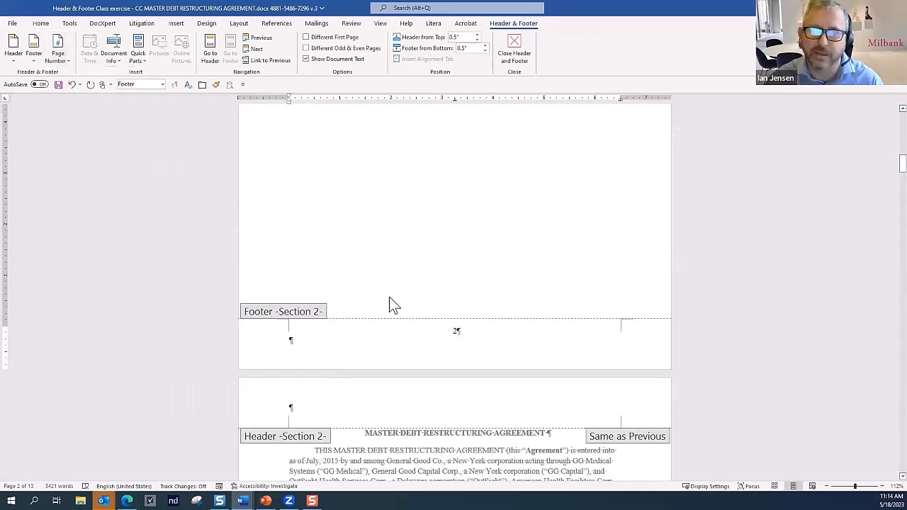
pyautogui.scroll(2, 388, 304)
pyautogui.scroll(3, 408, 306)
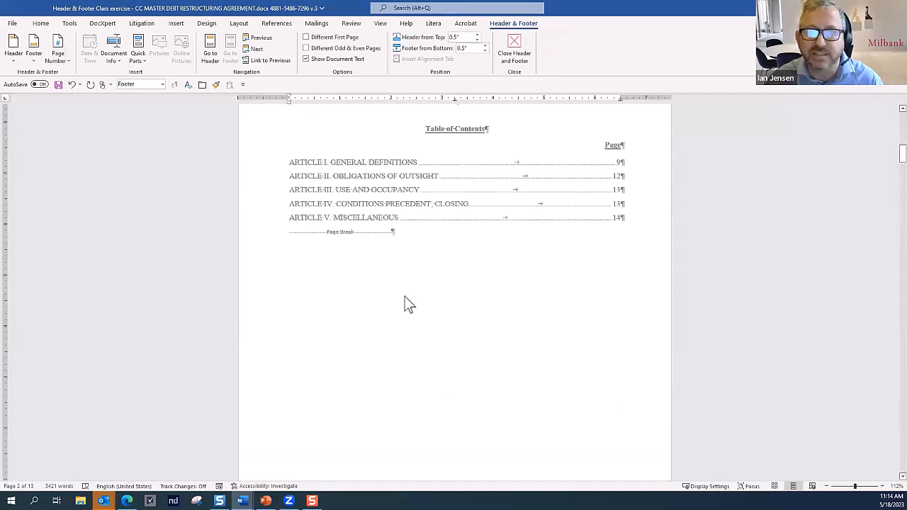
pyautogui.scroll(4, 405, 297)
pyautogui.scroll(-13, 404, 300)
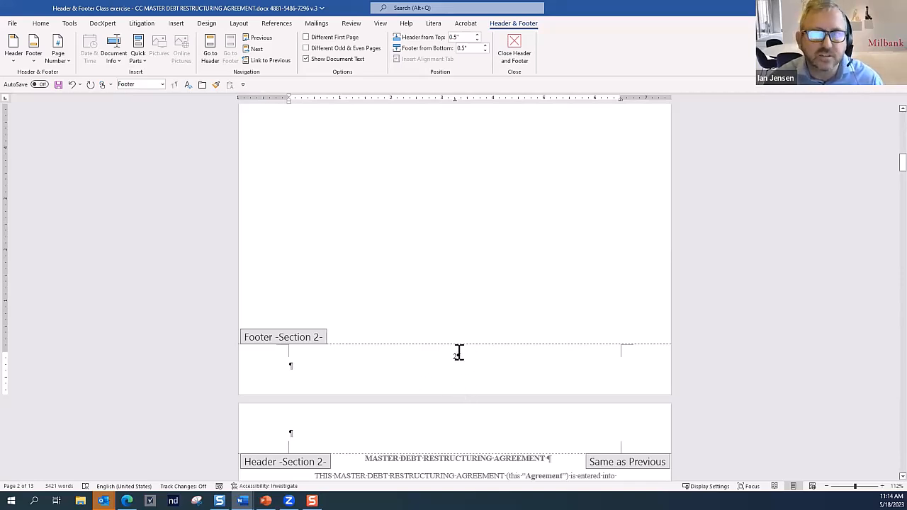
# Step: Format the Section 2 page numbers as lowercase Roman numerals (i, ii, iii) starting at i
pyautogui.moveTo(460, 357); pyautogui.dragTo(446, 356)
pyautogui.click(295, 367)
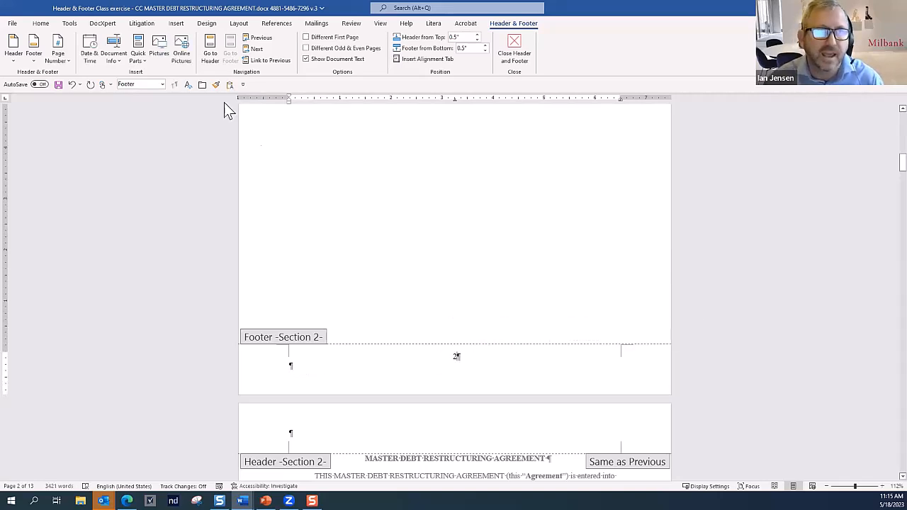
pyautogui.click(66, 58)
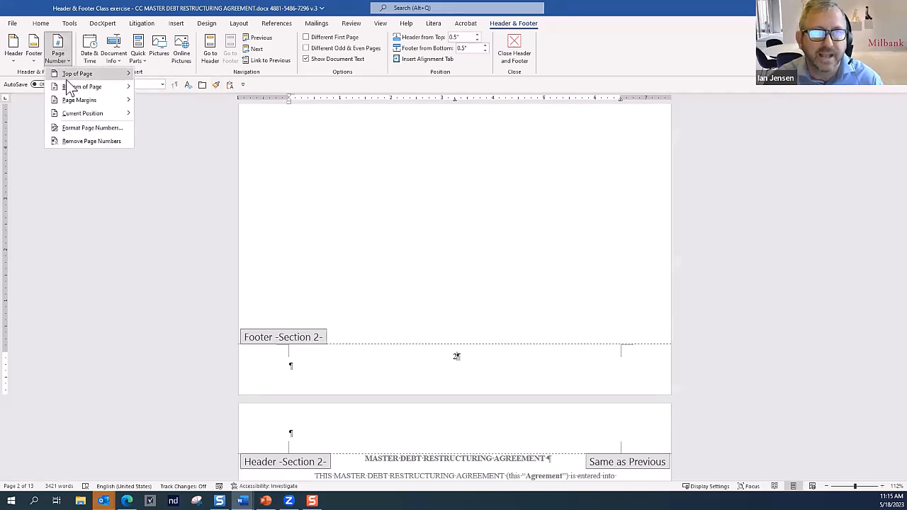
pyautogui.click(84, 132)
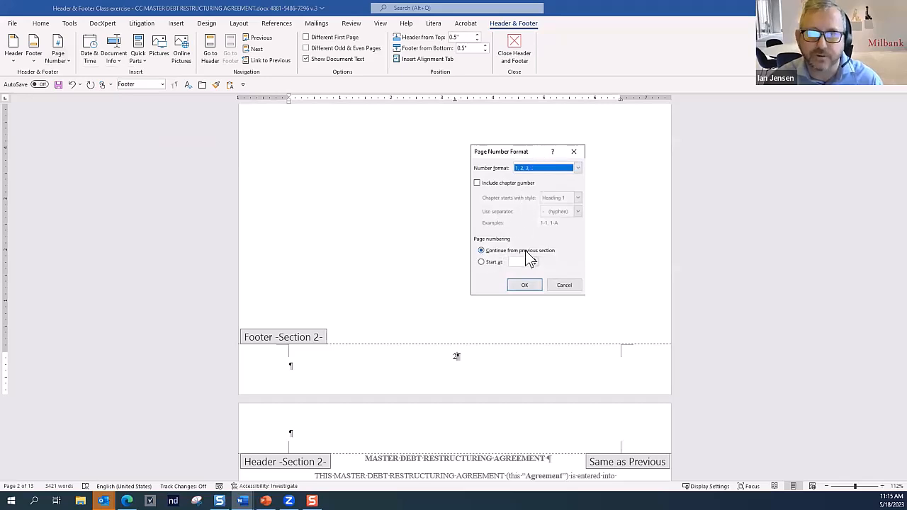
pyautogui.click(482, 262)
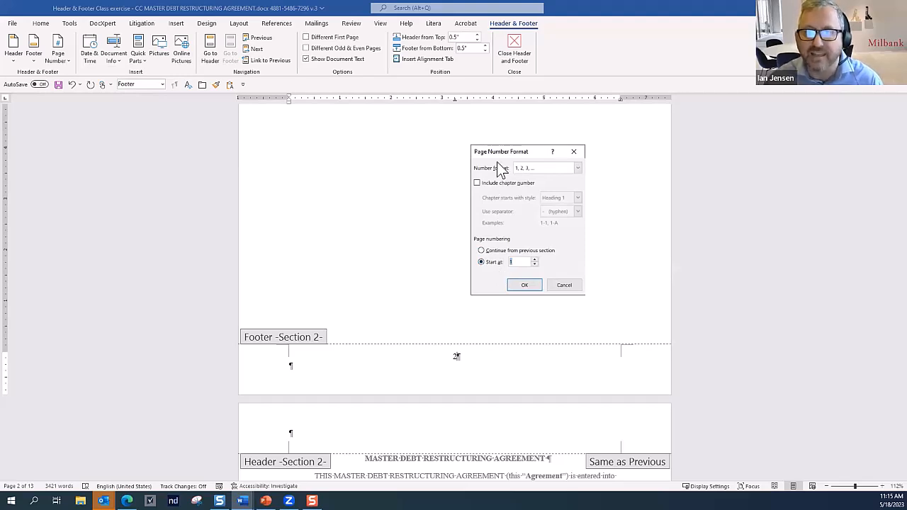
pyautogui.click(577, 168)
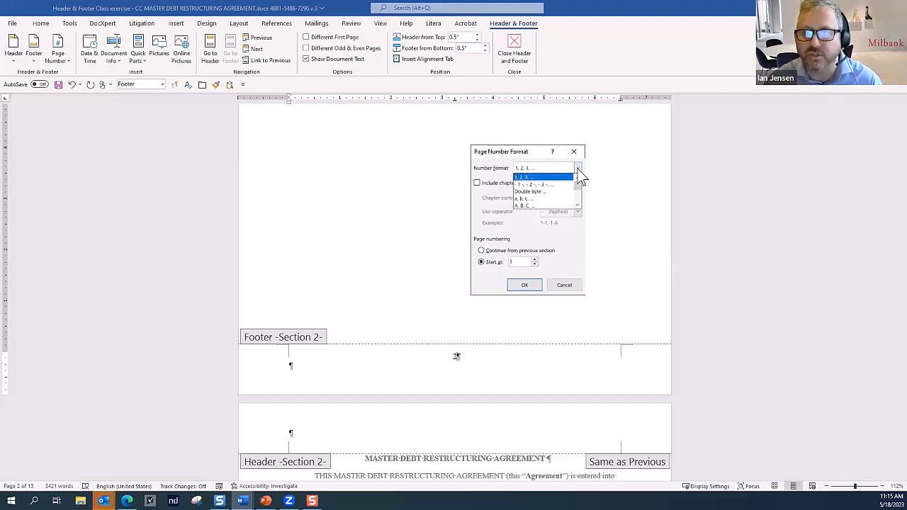
pyautogui.click(578, 206)
pyautogui.click(578, 206)
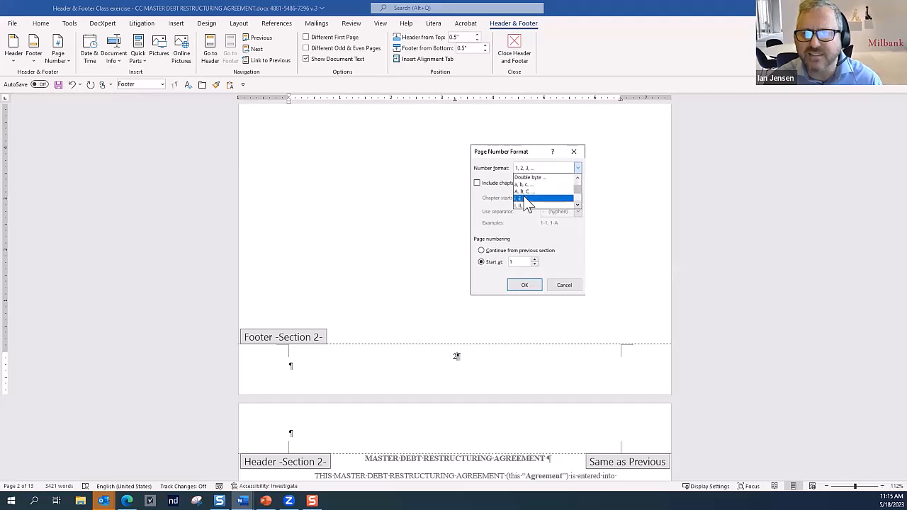
pyautogui.click(525, 199)
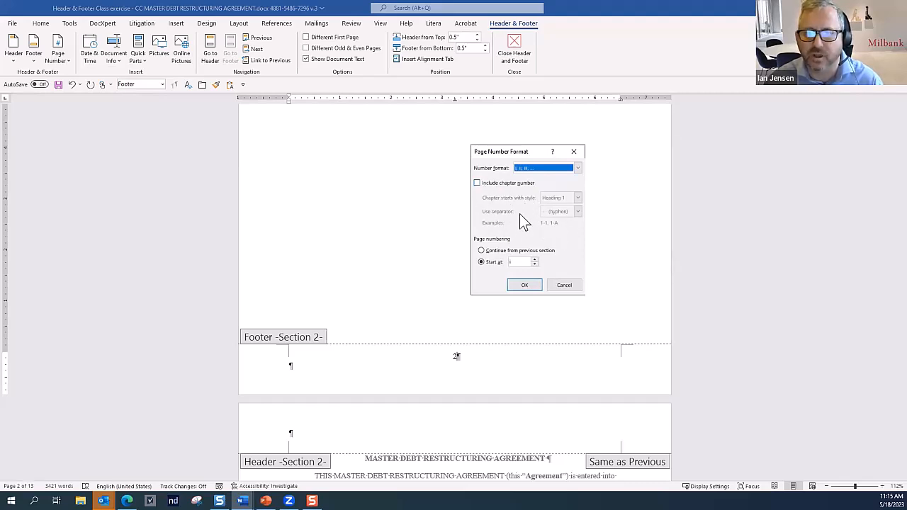
pyautogui.click(525, 285)
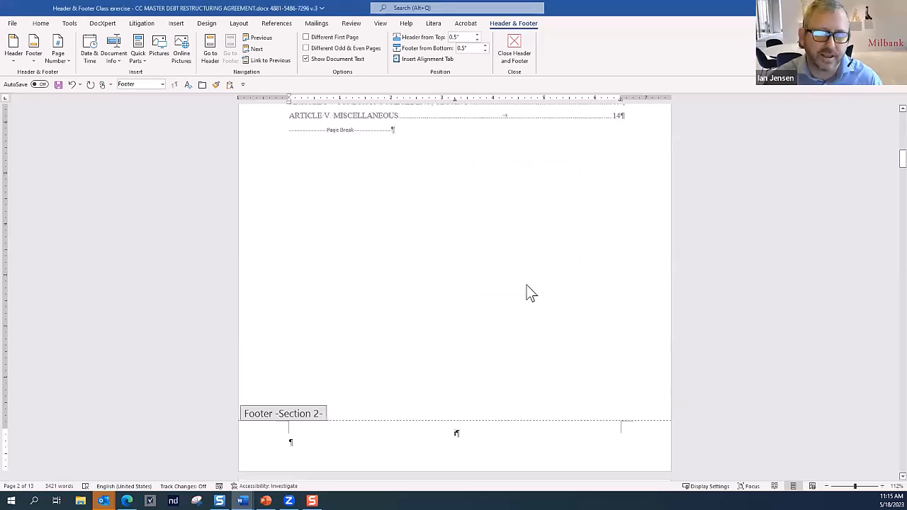
pyautogui.scroll(8, 542, 291)
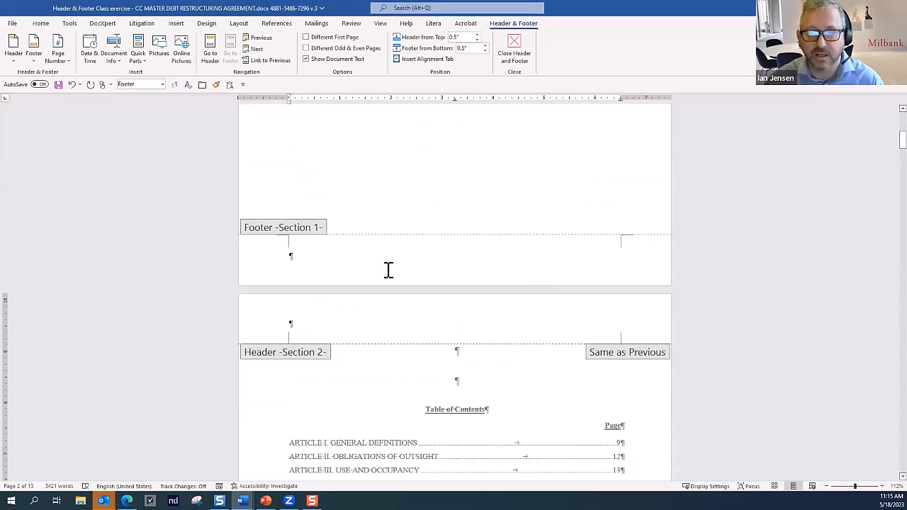
pyautogui.scroll(-10, 508, 245)
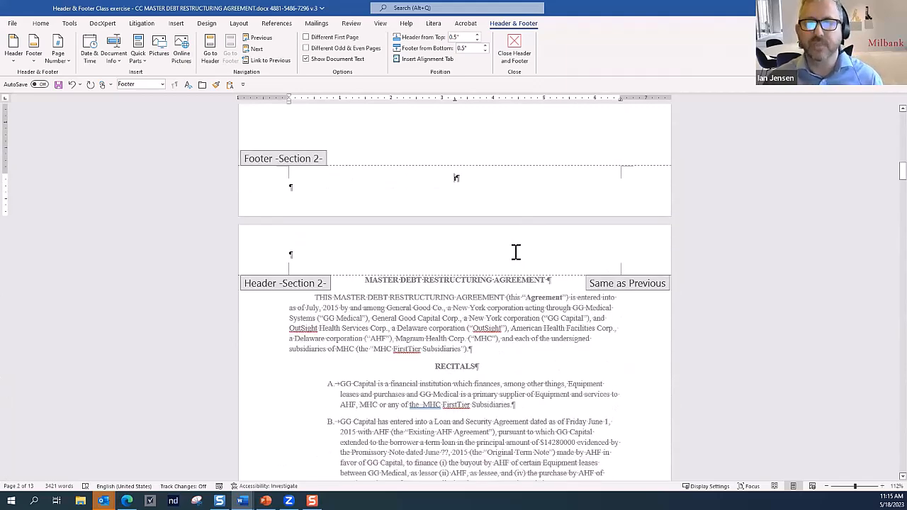
# Step: Review the Section 2 page numbers in the footers of the Table of Contents page and the agreement pages
pyautogui.scroll(-3, 475, 326)
pyautogui.scroll(-9, 474, 325)
pyautogui.scroll(10, 489, 325)
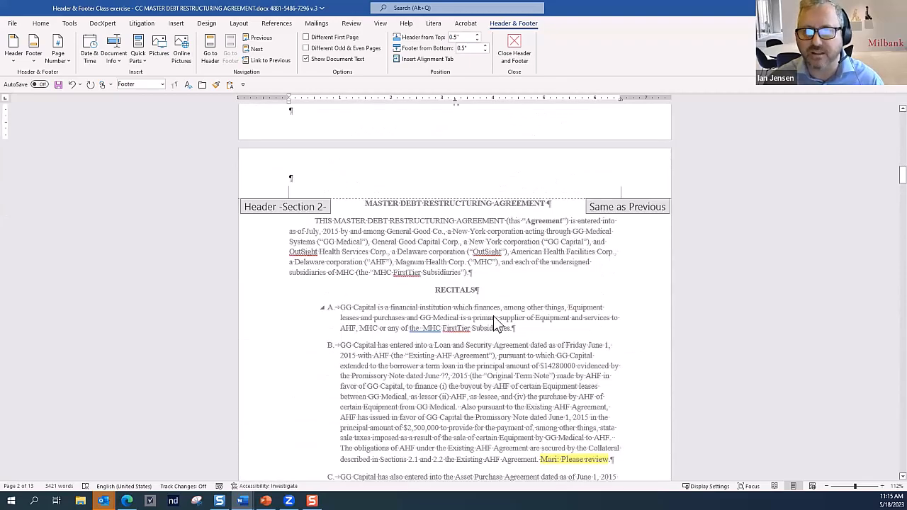
pyautogui.scroll(3, 492, 324)
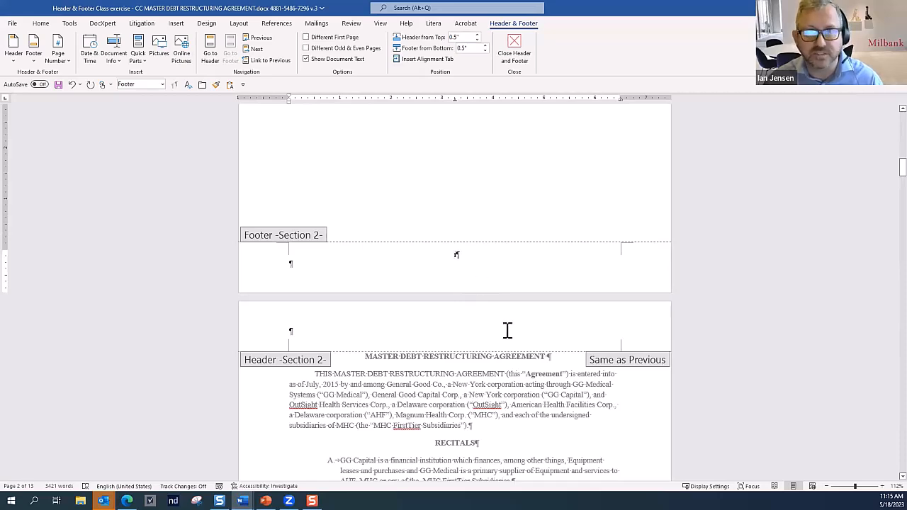
pyautogui.scroll(-5, 504, 330)
pyautogui.scroll(-5, 505, 330)
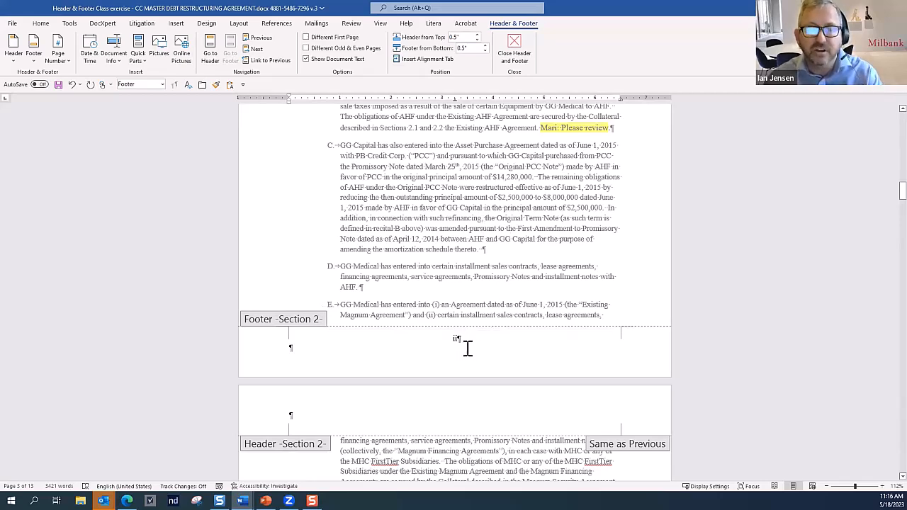
pyautogui.scroll(15, 489, 336)
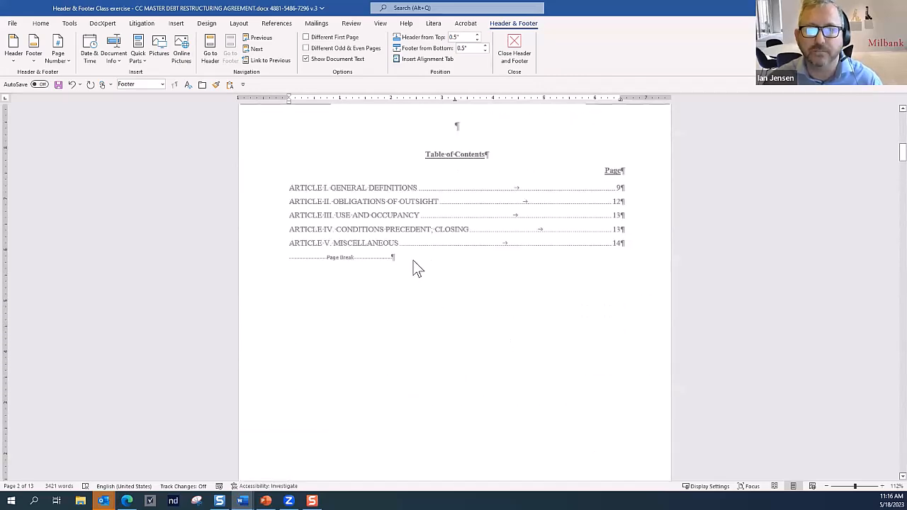
# Step: Return to the document body and delete the manual page break below the Table of Contents
pyautogui.doubleClick(416, 259)
pyautogui.click(309, 256)
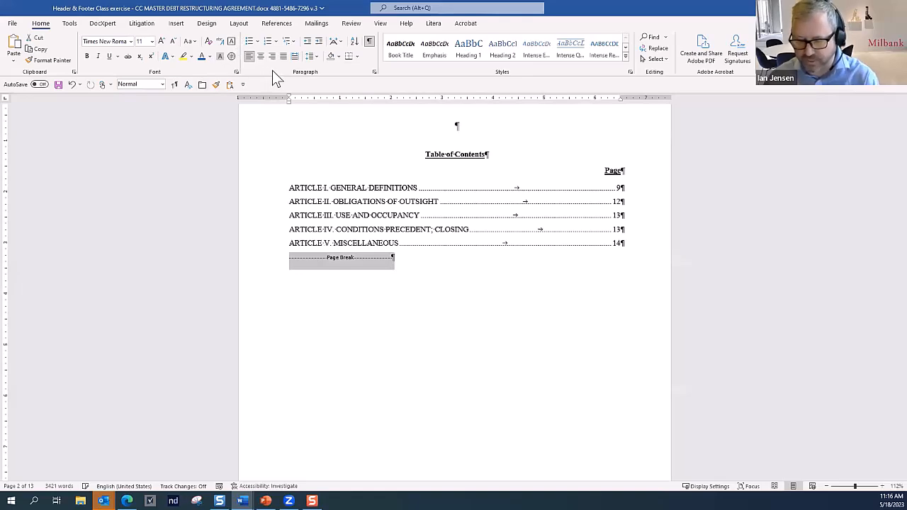
pyautogui.press('Delete')
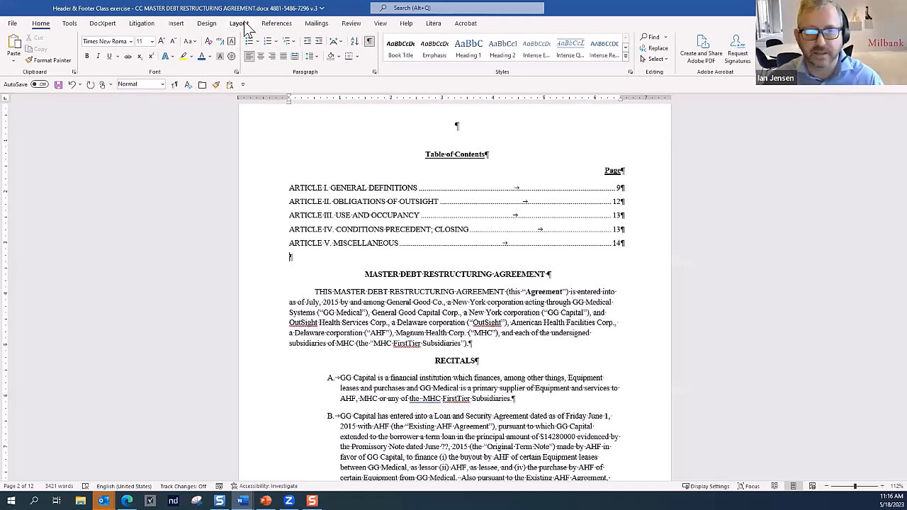
# Step: Add blank paragraphs below the Table of Contents and insert a Next Page section break there
pyautogui.press('Return')
pyautogui.press('Return')
pyautogui.click(292, 274)
pyautogui.click(239, 23)
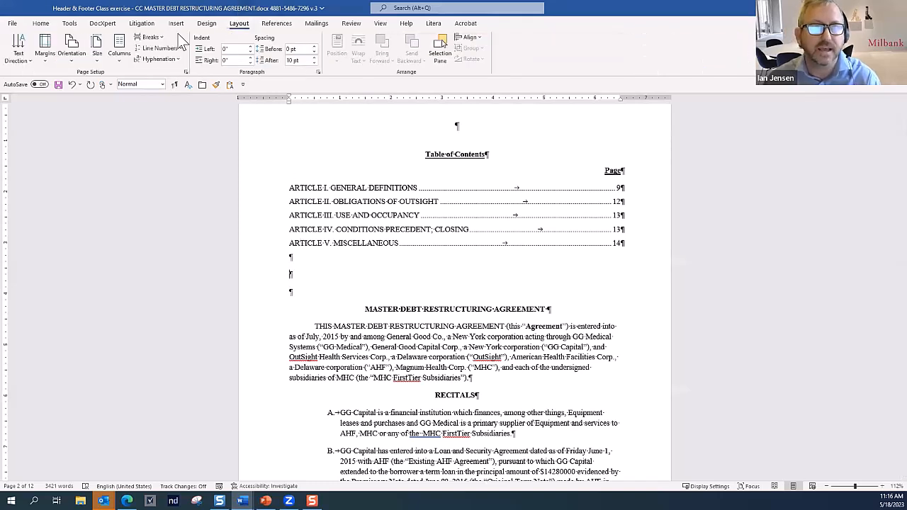
pyautogui.click(153, 37)
pyautogui.click(199, 168)
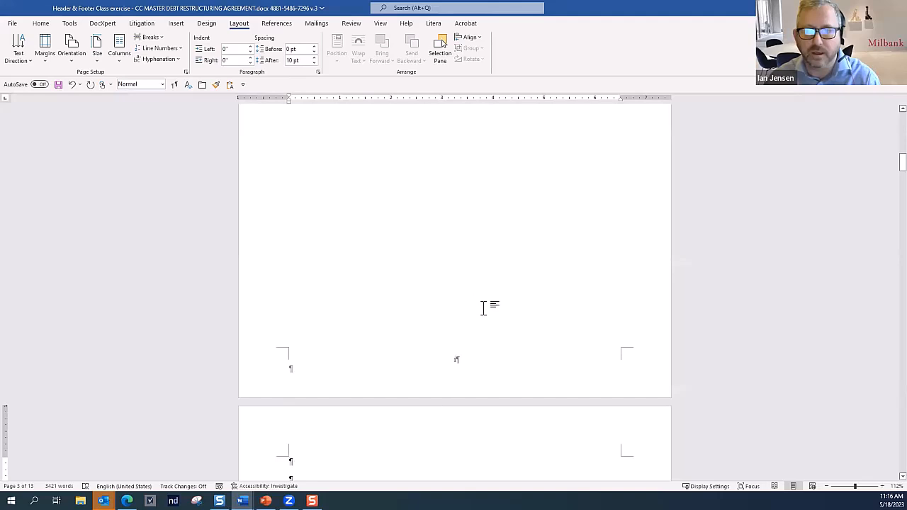
pyautogui.scroll(3, 482, 306)
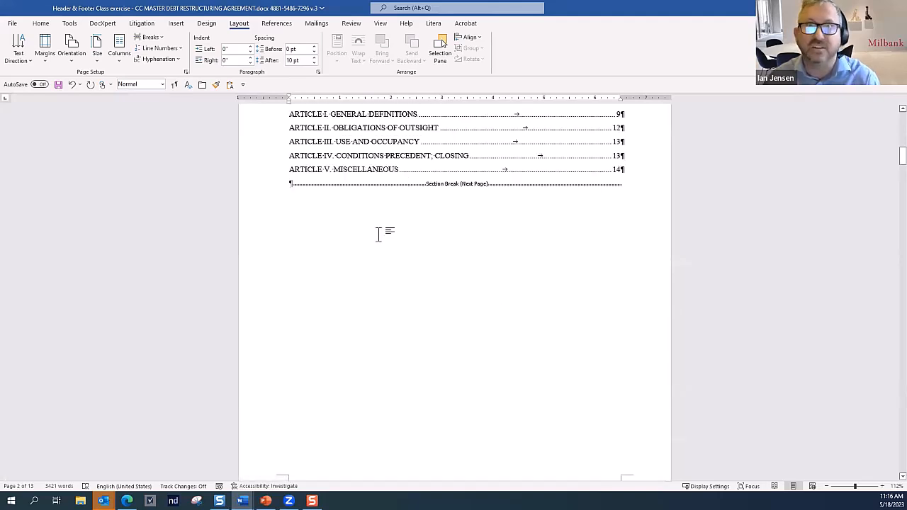
# Step: Delete the two blank paragraphs above the MASTER DEBT RESTRUCTURING AGREEMENT heading
pyautogui.scroll(-8, 381, 263)
pyautogui.click(294, 289)
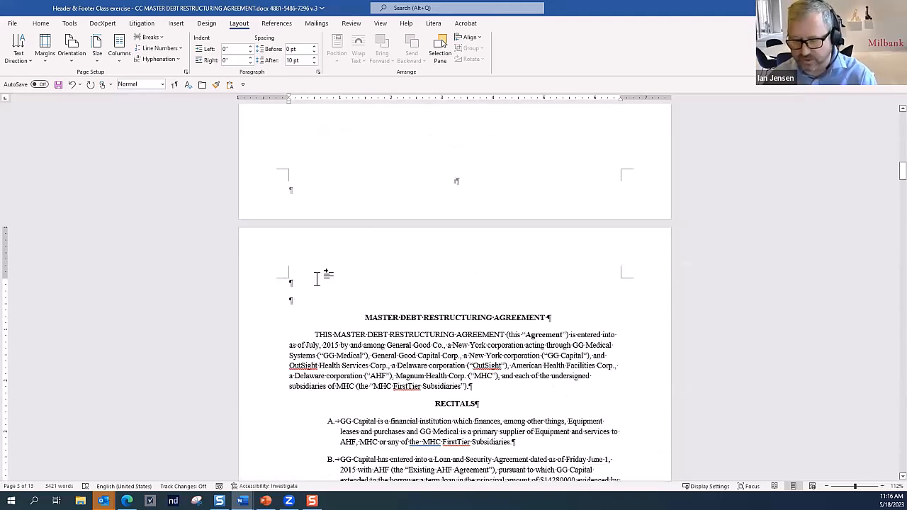
pyautogui.press('Delete')
pyautogui.press('Delete')
# Step: Open the Section 3 footer for editing and unlink it from the previous section
pyautogui.scroll(-10, 443, 316)
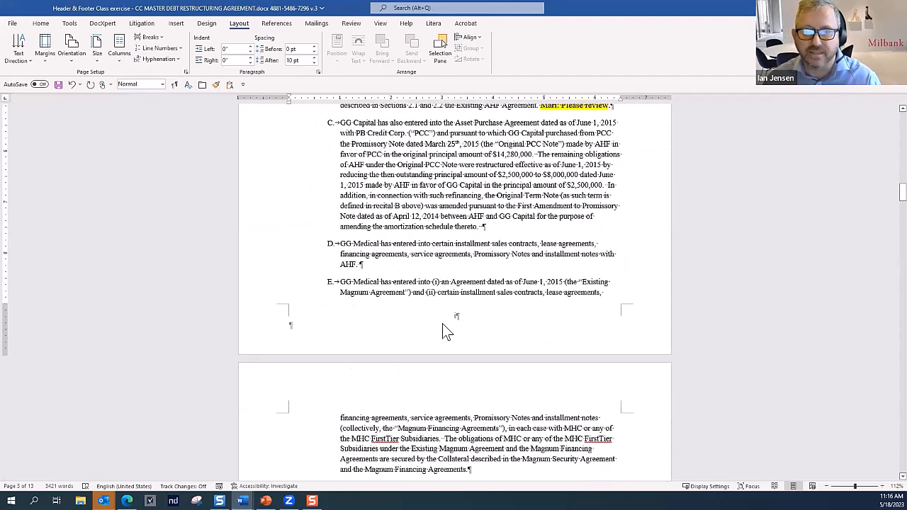
pyautogui.doubleClick(445, 330)
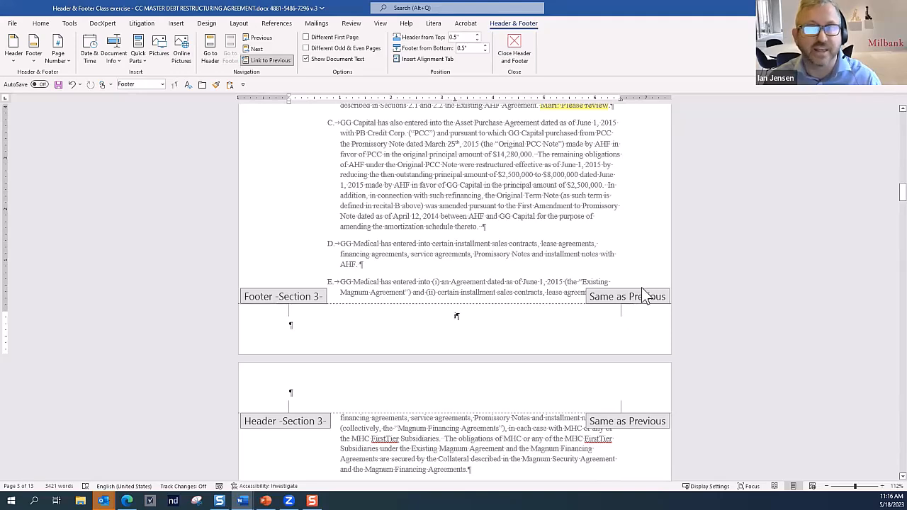
pyautogui.click(270, 61)
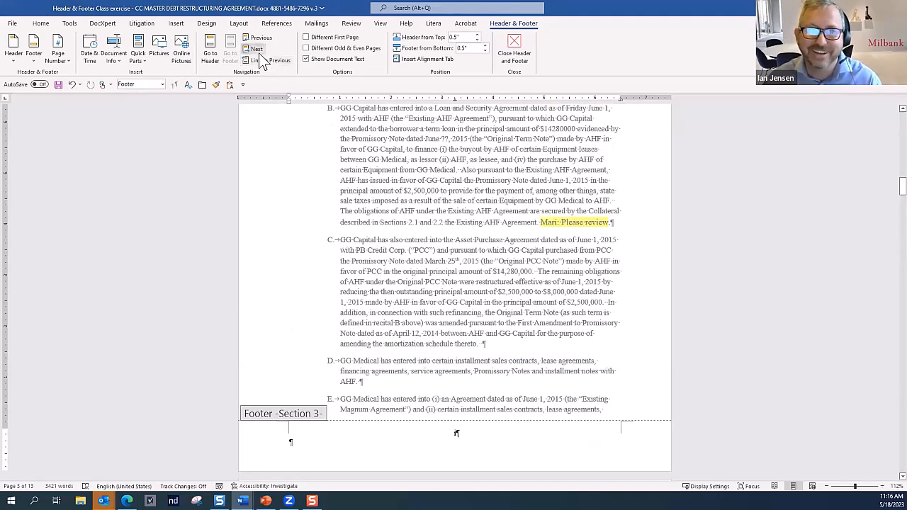
pyautogui.click(260, 39)
pyautogui.click(257, 50)
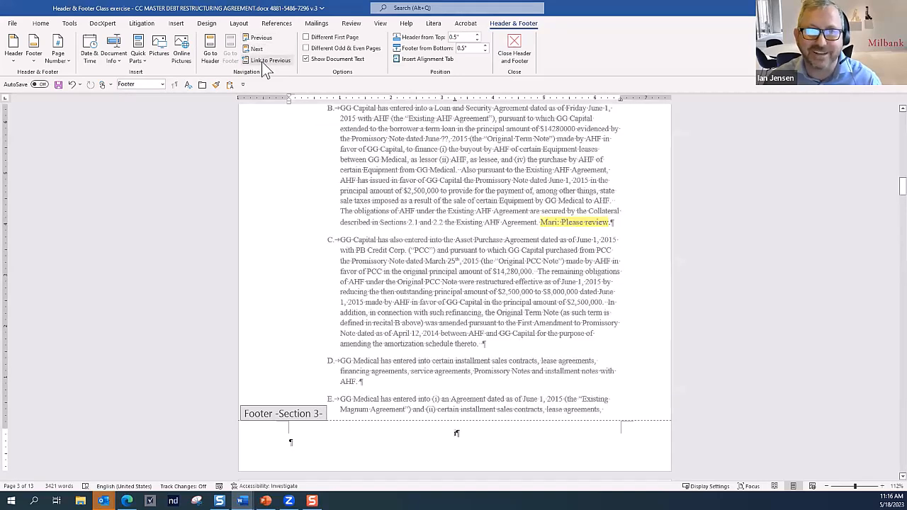
# Step: Review the Section 3 headers and footers and turn on a different first page for Section 3
pyautogui.scroll(6, 478, 383)
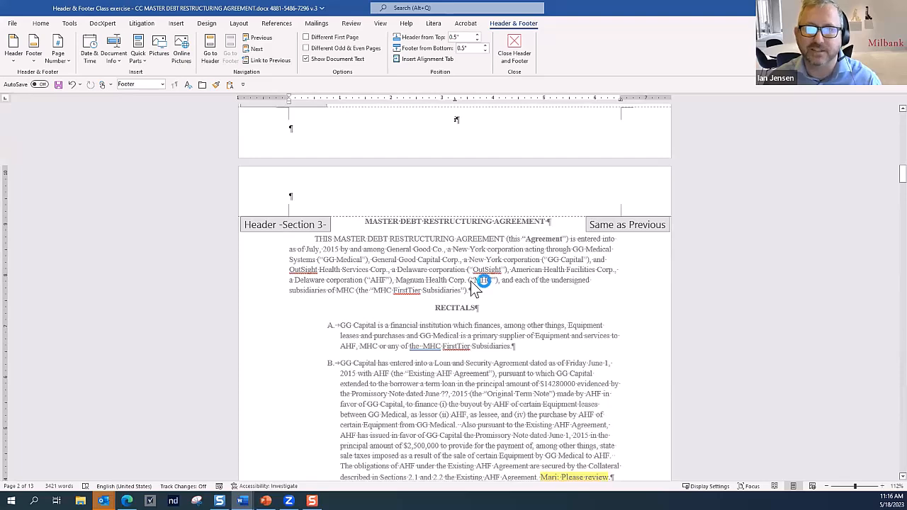
pyautogui.scroll(-12, 496, 291)
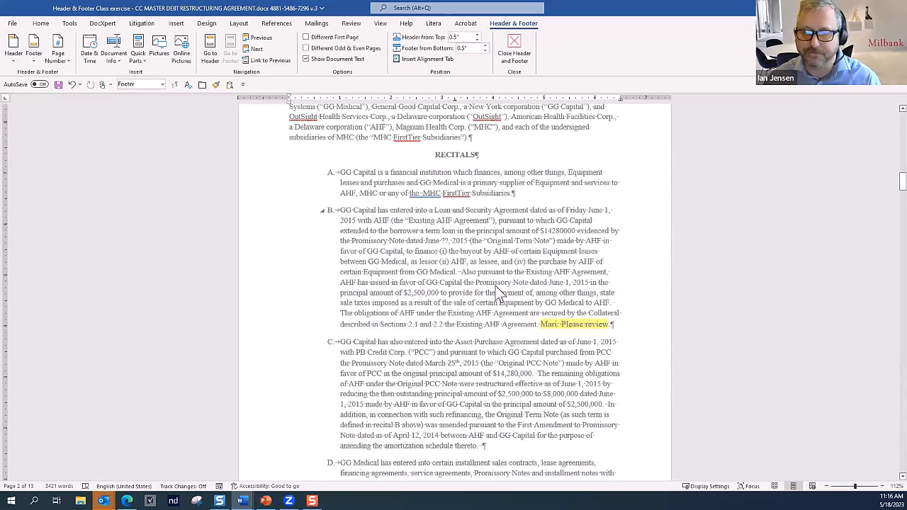
pyautogui.scroll(-15, 472, 321)
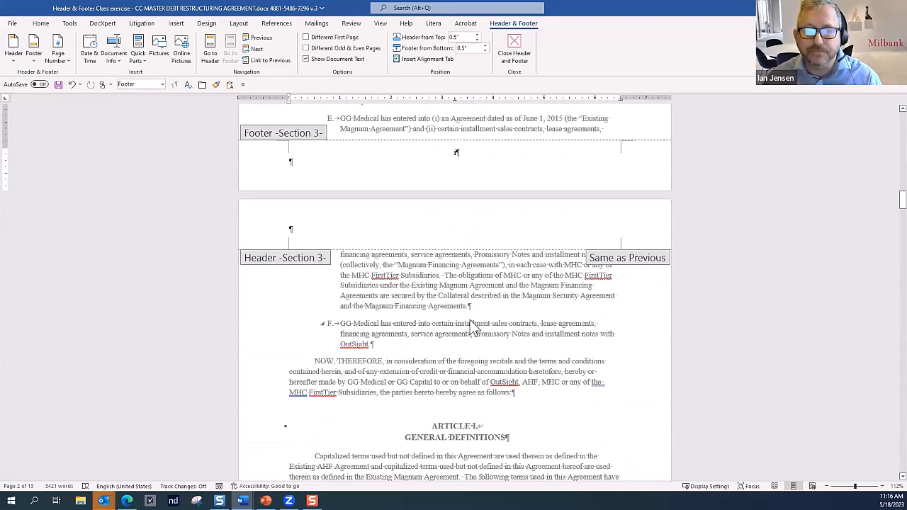
pyautogui.scroll(12, 476, 323)
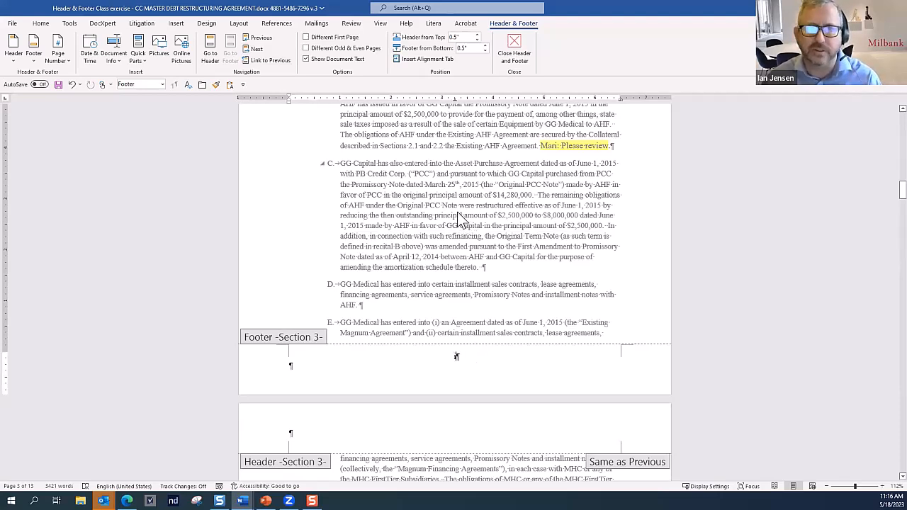
pyautogui.click(307, 37)
pyautogui.scroll(10, 431, 258)
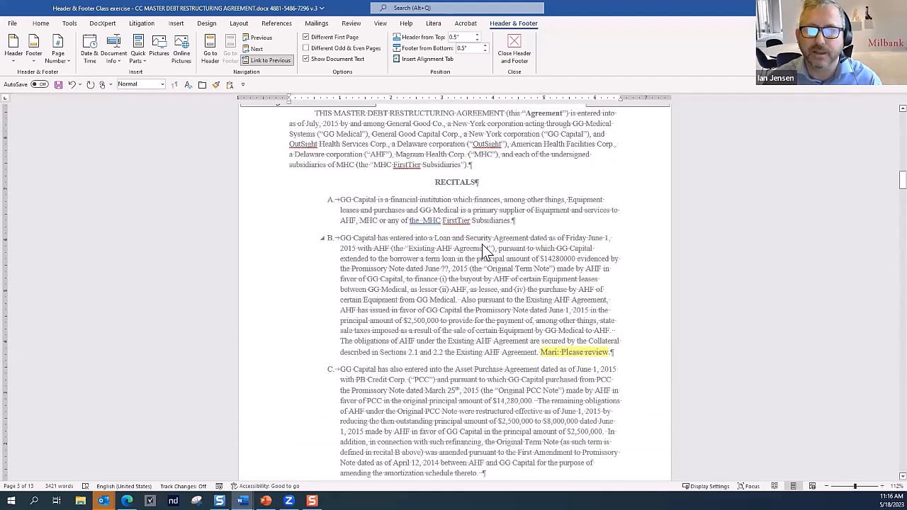
pyautogui.scroll(-12, 478, 243)
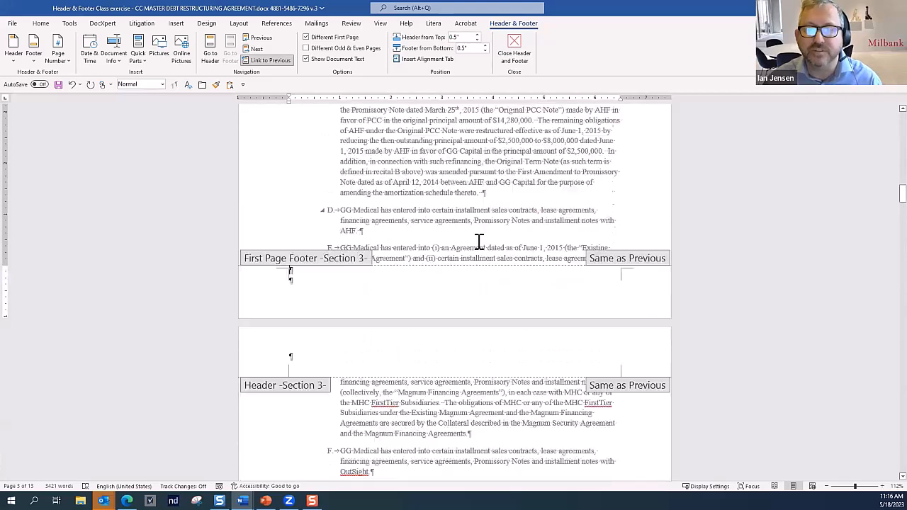
# Step: Try a centered Plain Number 2 page number at the bottom of the page in the Section 3 first page footer
pyautogui.click(58, 56)
pyautogui.moveTo(80, 88)
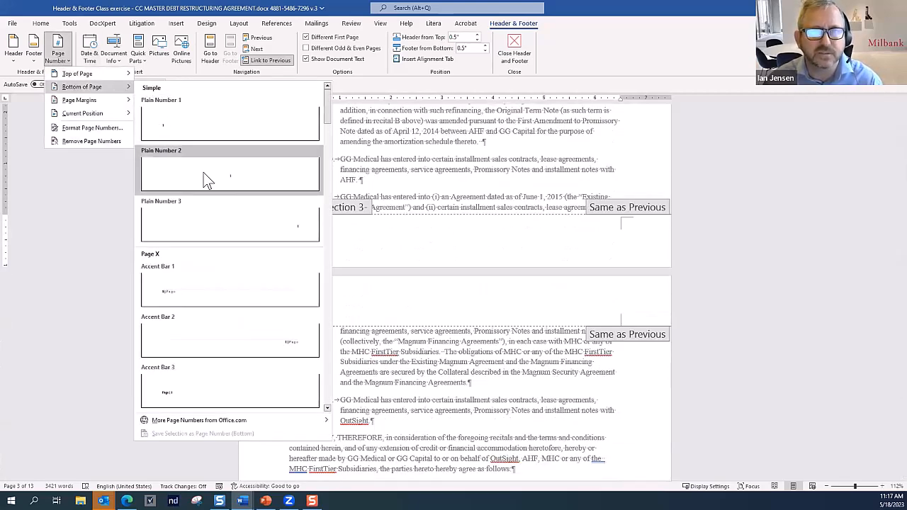
pyautogui.click(205, 173)
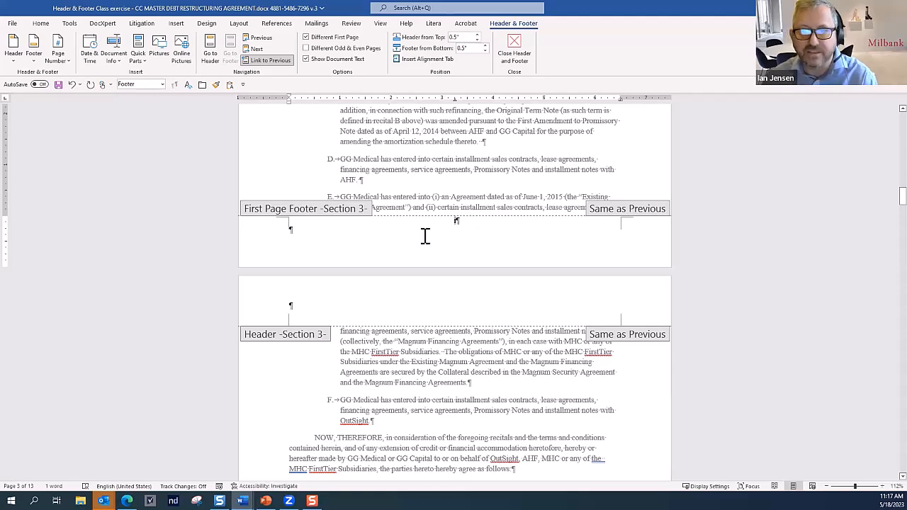
pyautogui.scroll(-5, 476, 234)
pyautogui.scroll(-6, 476, 233)
pyautogui.scroll(8, 475, 234)
pyautogui.scroll(4, 474, 233)
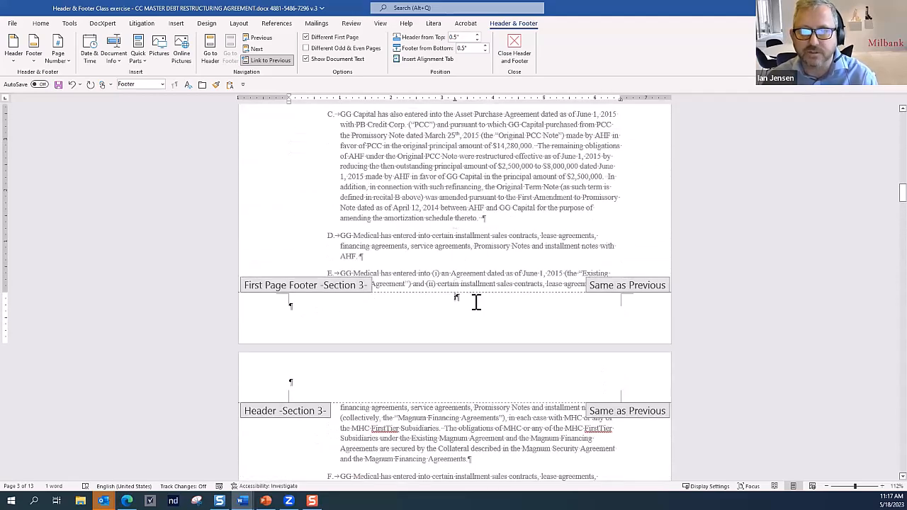
# Step: Compare the Section 3 first page footer with the regular Section 3 footer on the following page
pyautogui.scroll(-3, 476, 302)
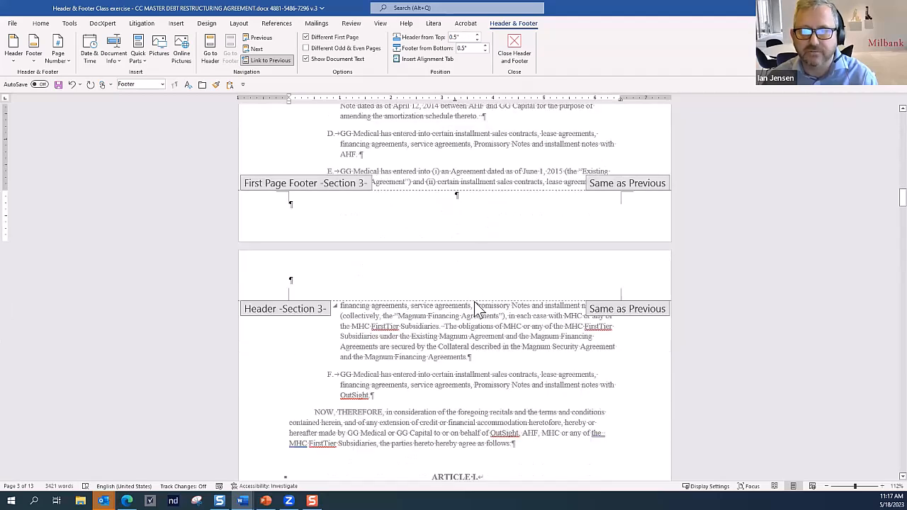
pyautogui.scroll(-10, 511, 236)
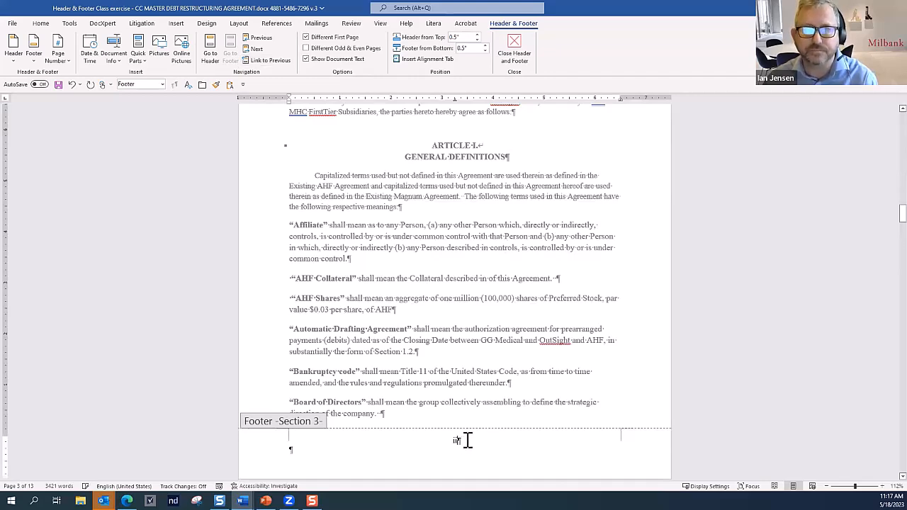
pyautogui.scroll(10, 512, 248)
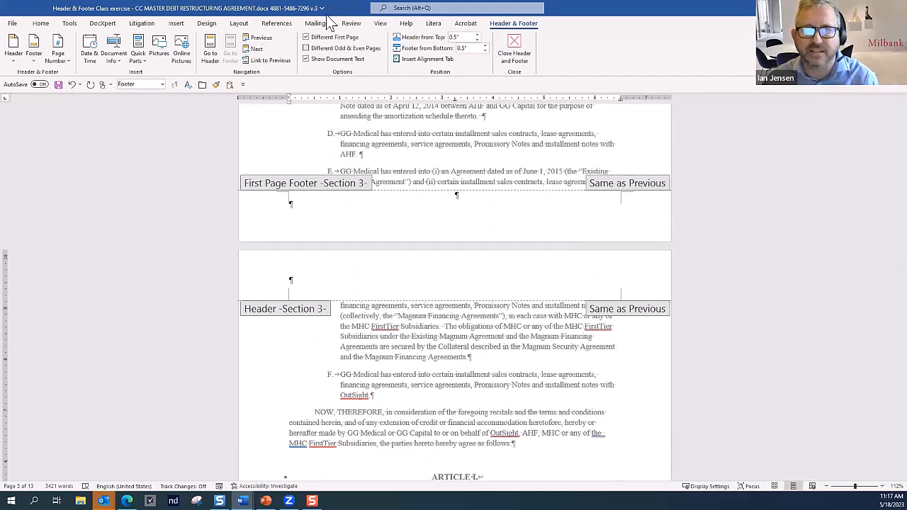
pyautogui.scroll(2, 516, 264)
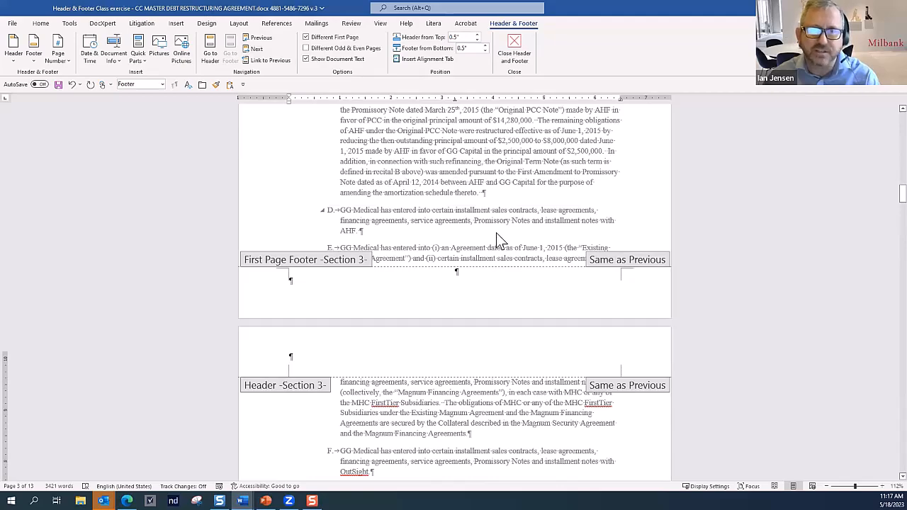
pyautogui.scroll(6, 497, 241)
pyautogui.scroll(-15, 496, 232)
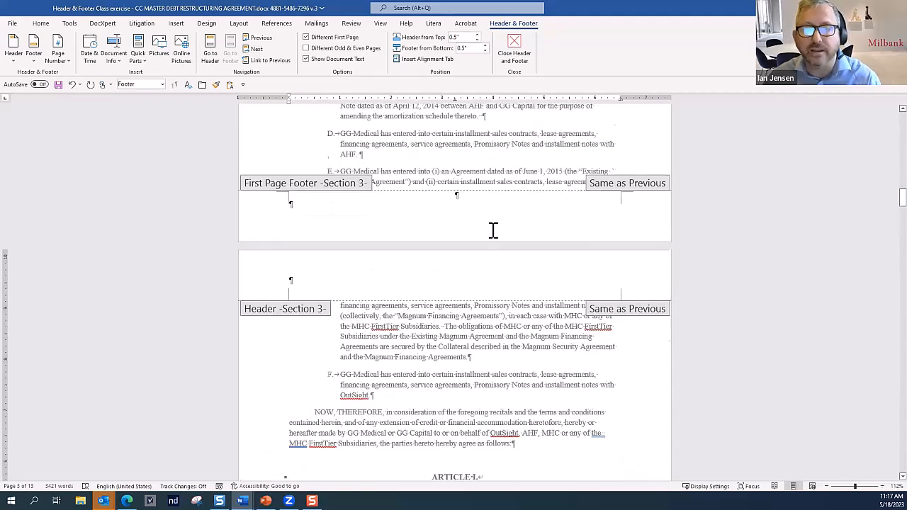
pyautogui.scroll(-3, 492, 230)
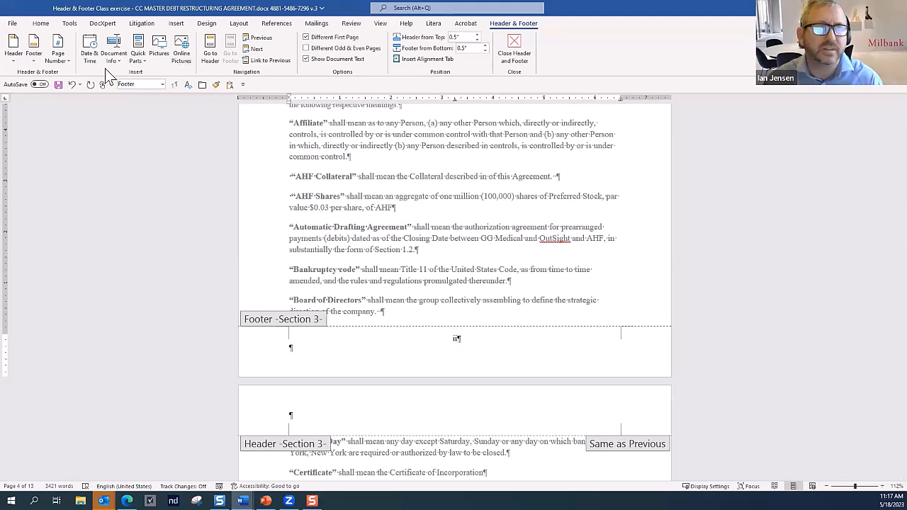
# Step: Set the Section 3 page number format to 1, 2, 3 and check the numbering in the section's footers
pyautogui.click(59, 57)
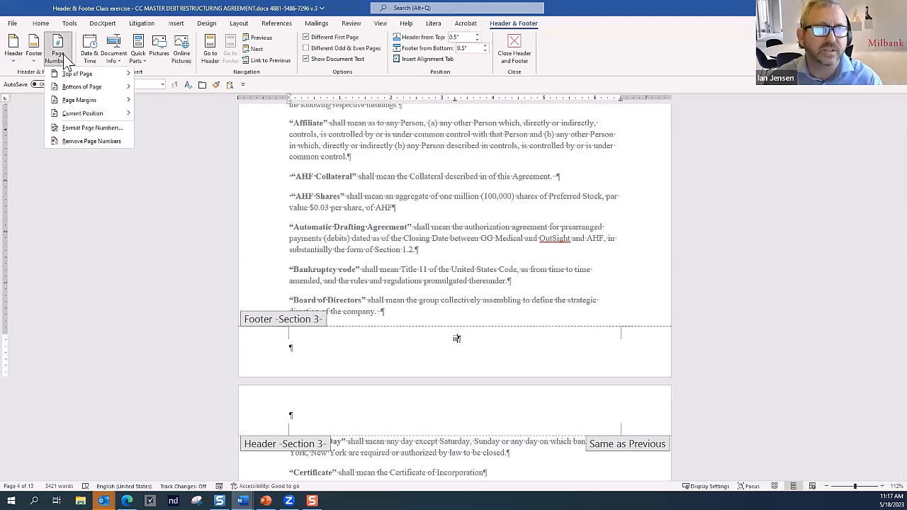
pyautogui.click(101, 128)
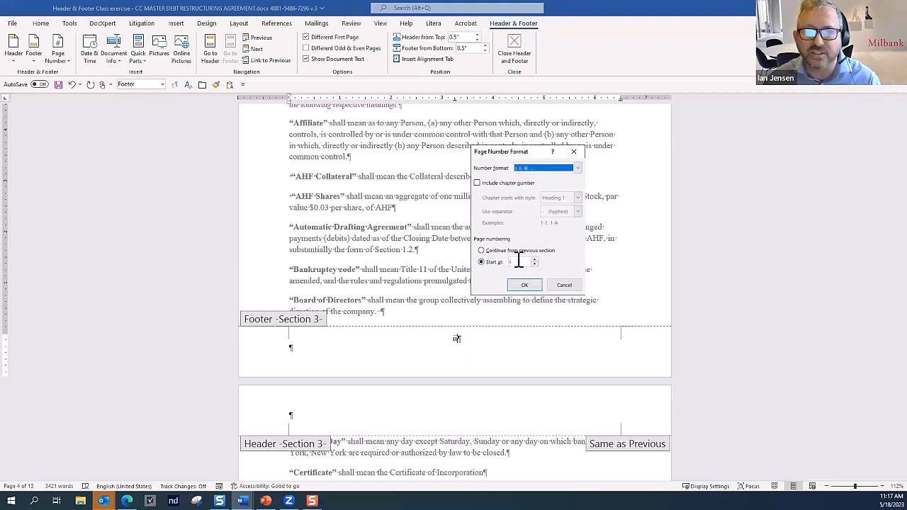
pyautogui.click(578, 168)
pyautogui.moveTo(578, 189); pyautogui.dragTo(578, 183)
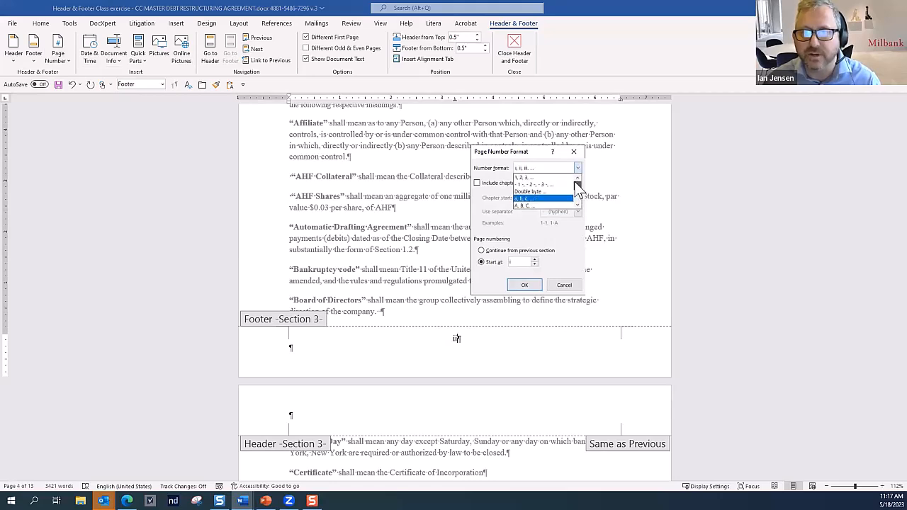
pyautogui.click(528, 179)
pyautogui.click(525, 285)
pyautogui.scroll(8, 521, 287)
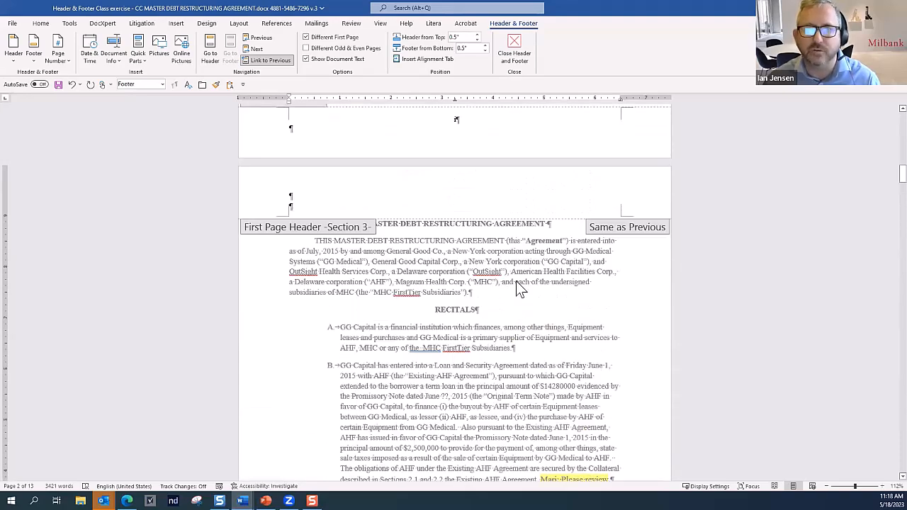
pyautogui.scroll(-13, 521, 287)
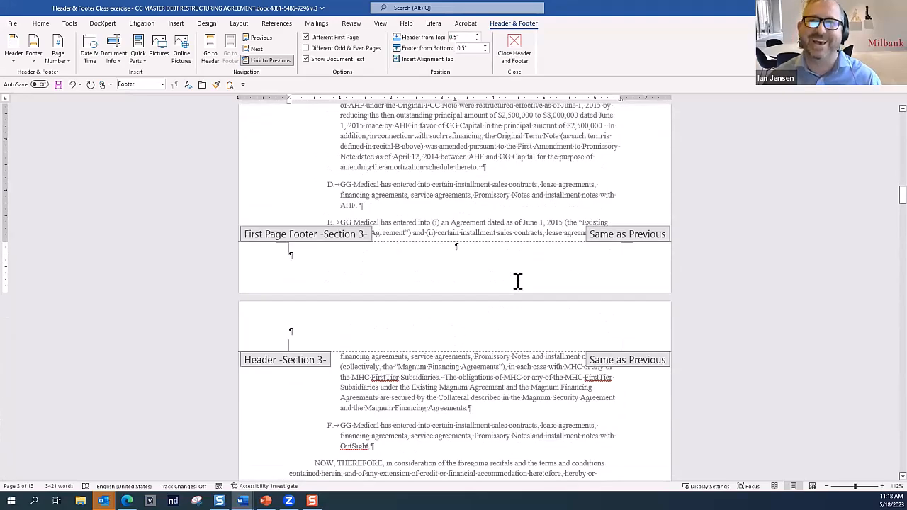
pyautogui.scroll(-7, 519, 281)
pyautogui.scroll(-7, 518, 289)
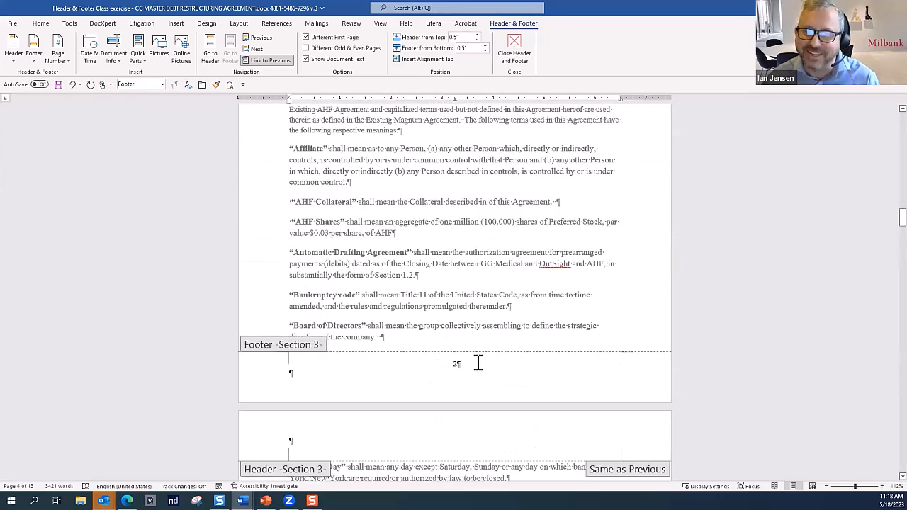
# Step: Check the page numbers in the Section 3 footers through to the signature block page and return to the body text
pyautogui.click(479, 362)
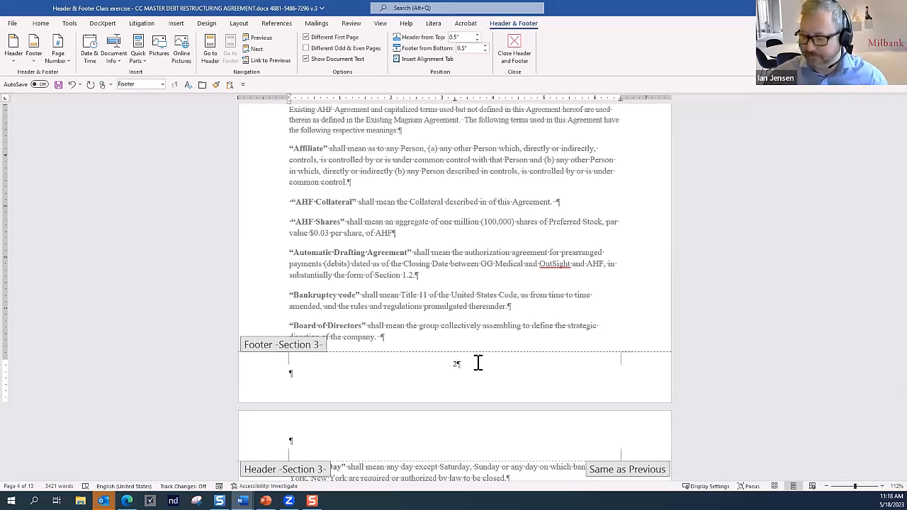
pyautogui.scroll(-20, 493, 364)
pyautogui.scroll(-20, 494, 368)
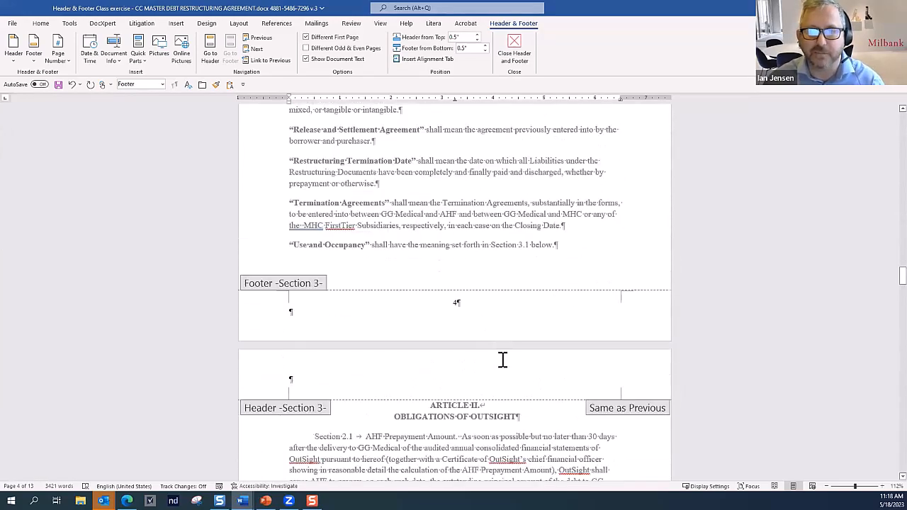
pyautogui.scroll(-20, 509, 359)
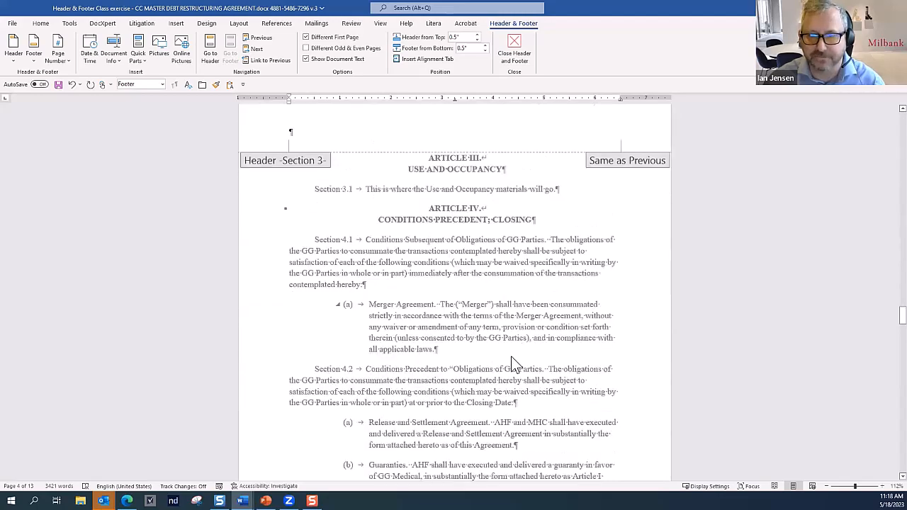
pyautogui.scroll(-20, 517, 364)
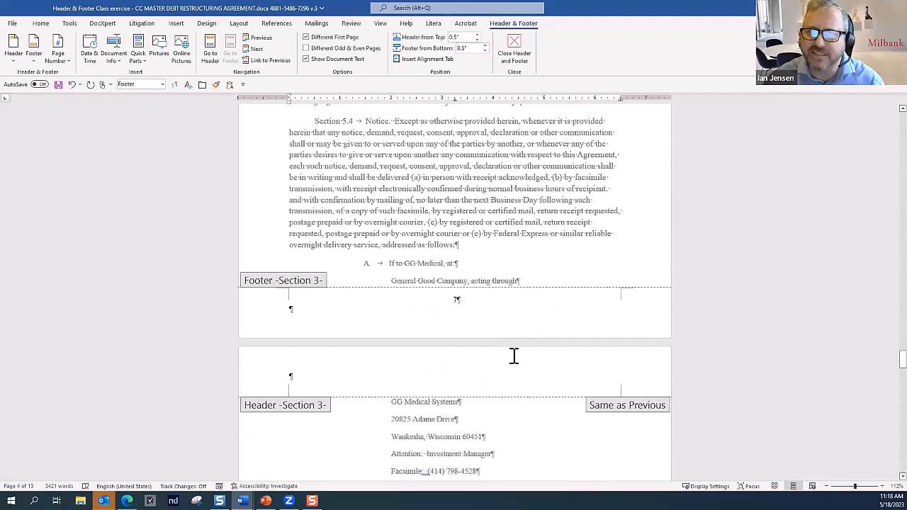
pyautogui.scroll(-1, 512, 356)
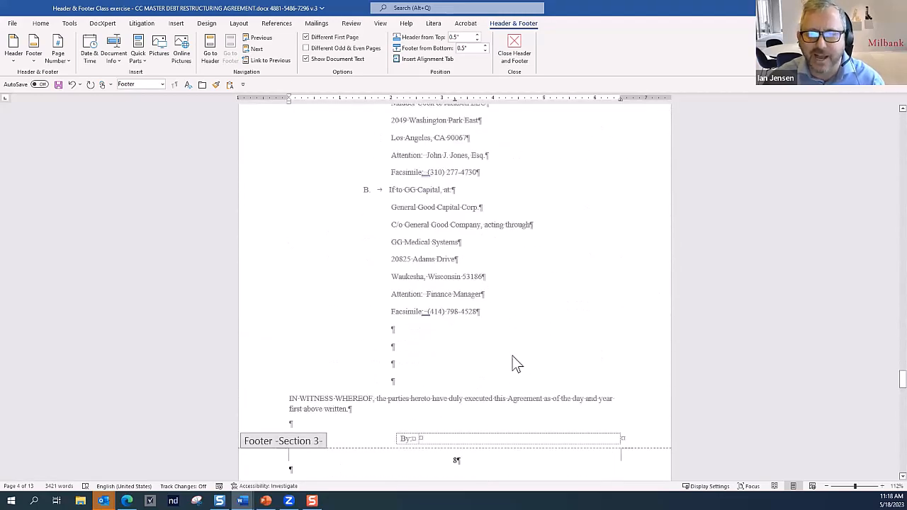
pyautogui.doubleClick(440, 345)
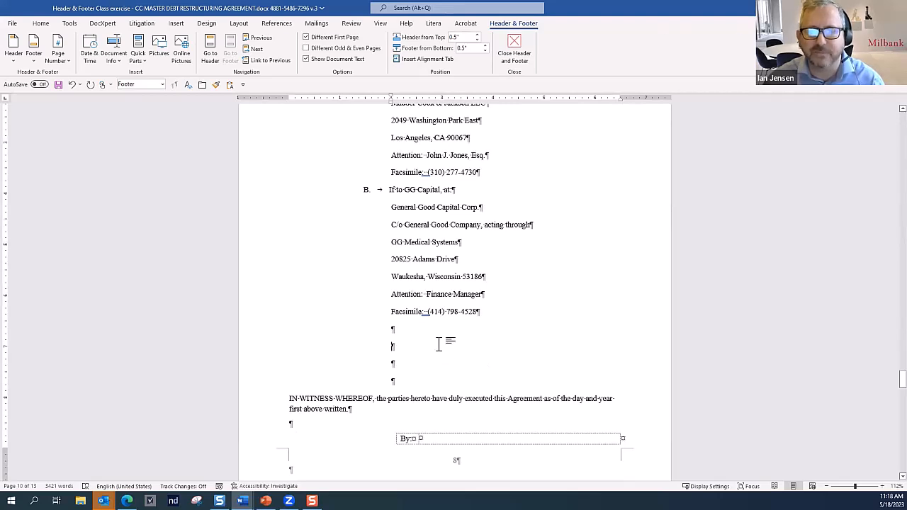
# Step: Try pushing the IN WITNESS WHEREOF signature block onto the next page with blank paragraphs, and delete the added paragraphs
pyautogui.click(400, 330)
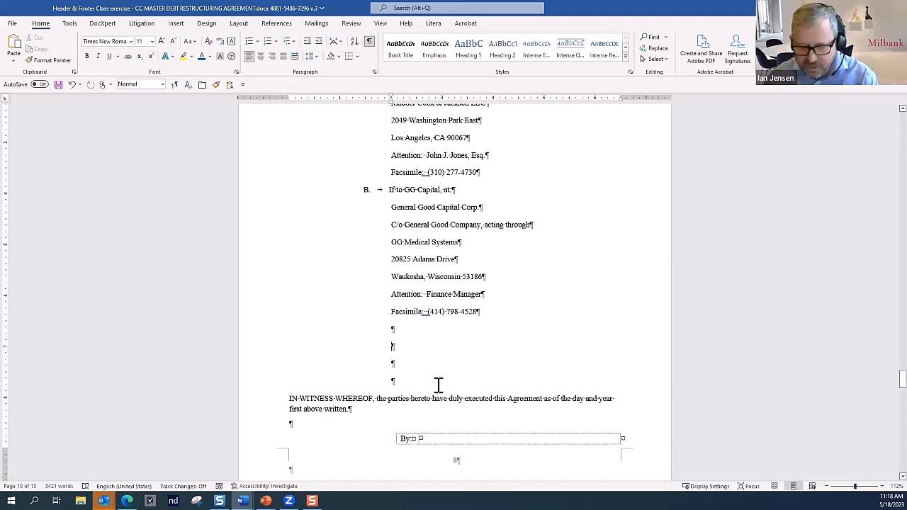
pyautogui.press('Return')
pyautogui.press('Return')
pyautogui.press('Return')
pyautogui.press('Return')
pyautogui.scroll(-5, 432, 379)
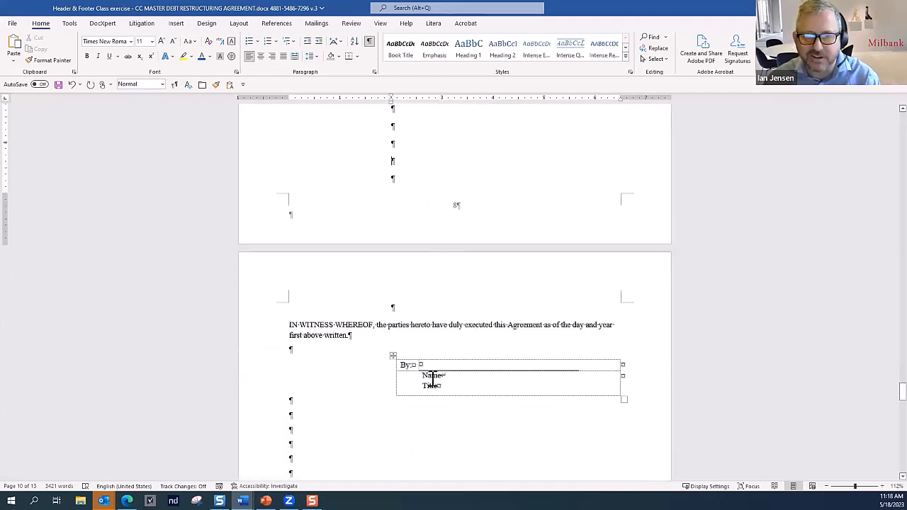
pyautogui.click(397, 305)
pyautogui.press('BackSpace')
pyautogui.scroll(5, 426, 310)
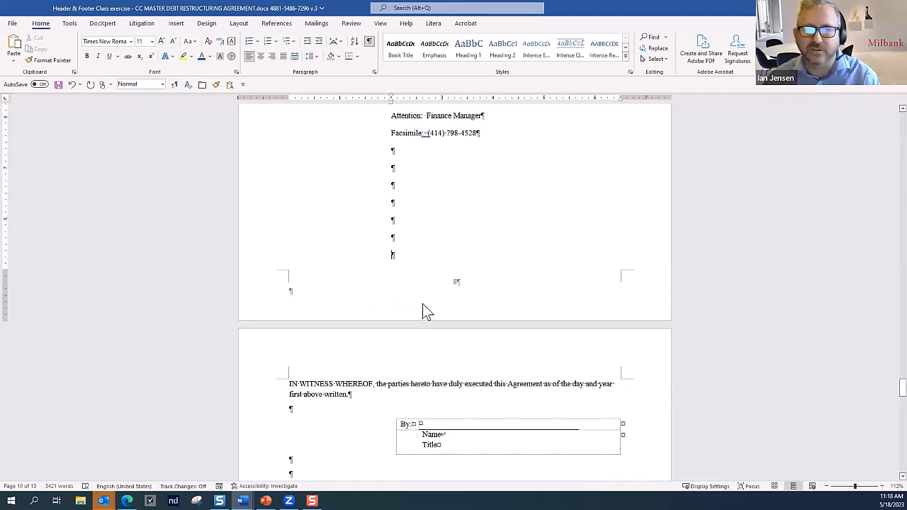
pyautogui.press('BackSpace')
pyautogui.press('BackSpace')
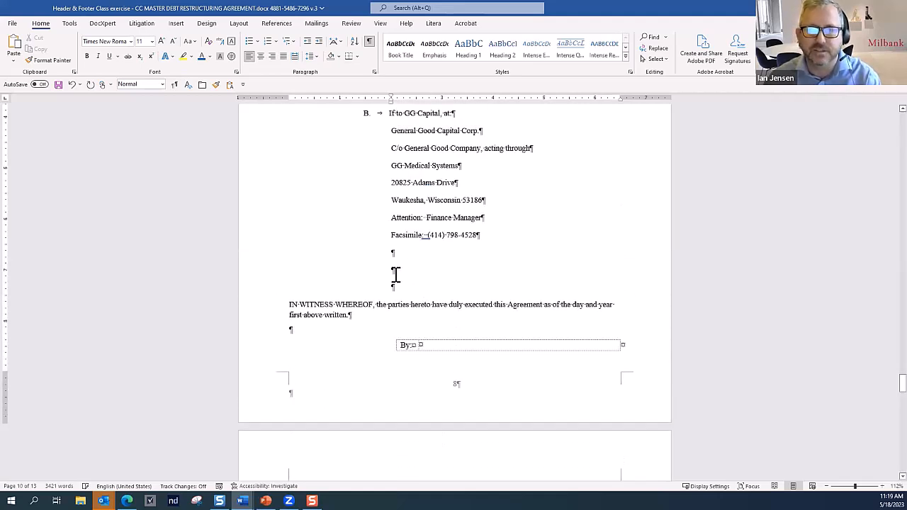
# Step: Insert a Next Page section break before the IN WITNESS WHEREOF paragraph and delete the blank paragraphs directly above it
pyautogui.click(240, 24)
pyautogui.click(155, 41)
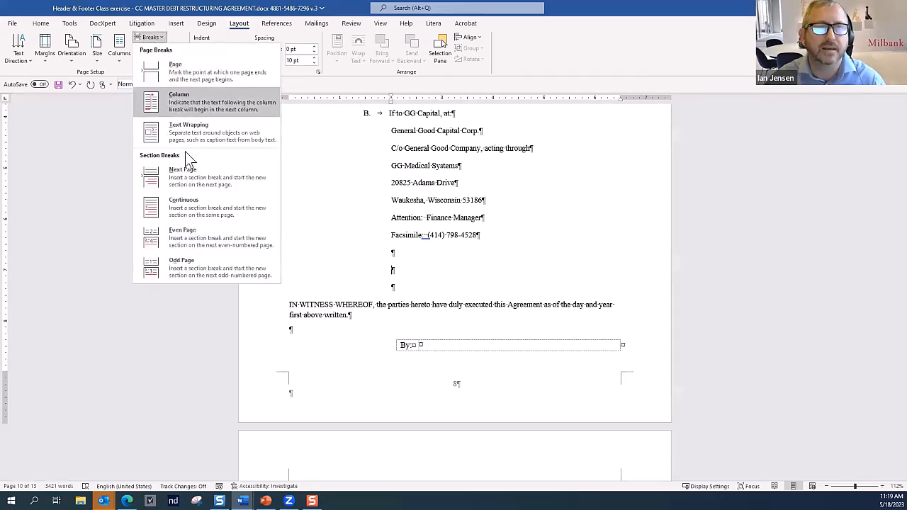
pyautogui.click(185, 179)
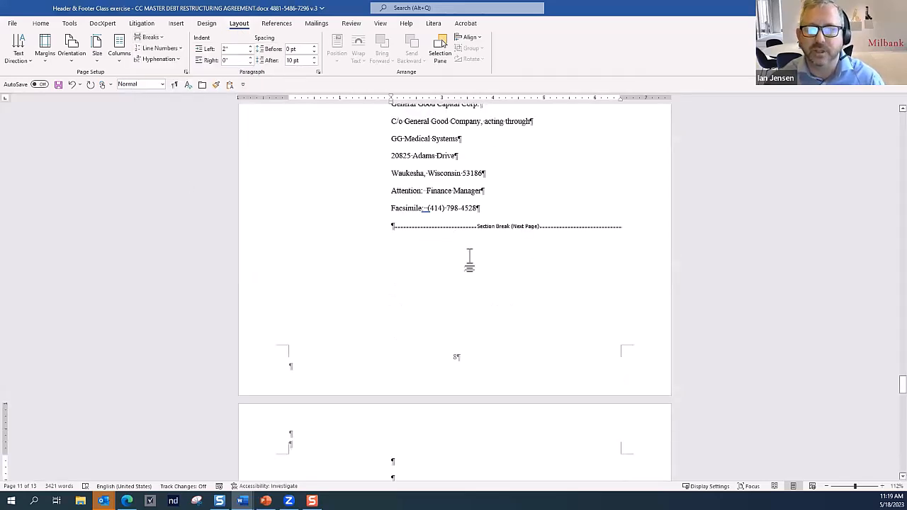
pyautogui.scroll(-3, 487, 250)
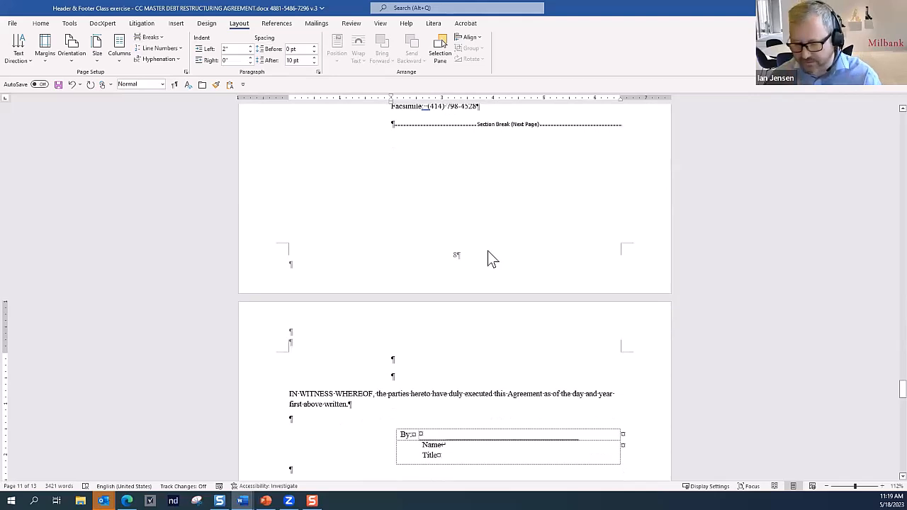
pyautogui.press('Delete')
pyautogui.press('Delete')
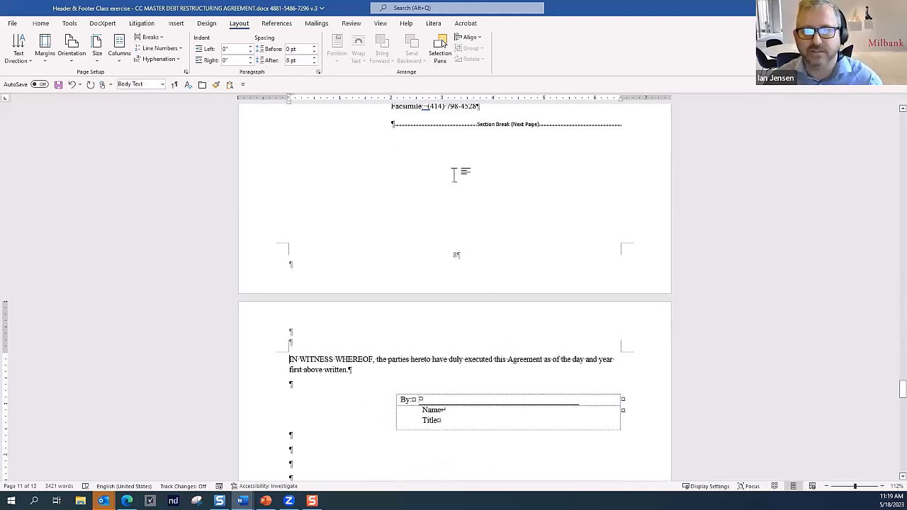
# Step: Unlink the Section 4 first page footer from the previous section and review the signature page's header and footer
pyautogui.scroll(-4, 519, 251)
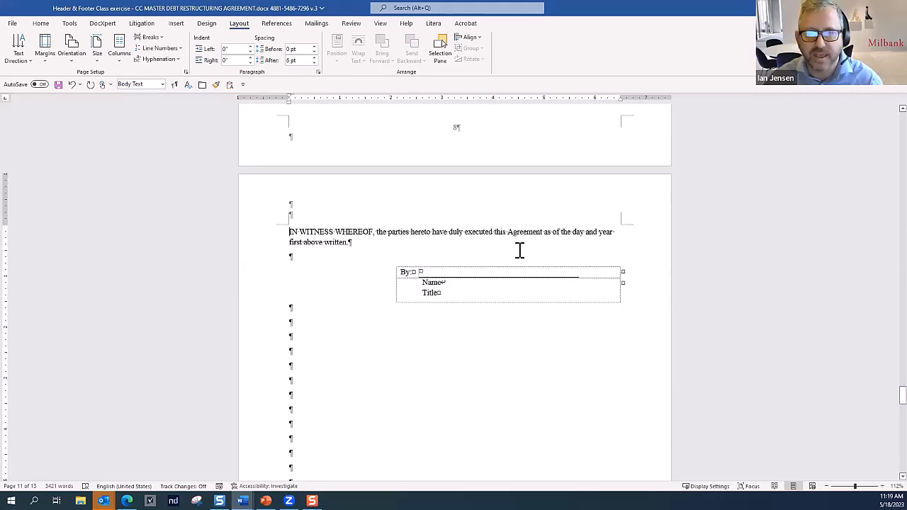
pyautogui.scroll(-5, 520, 251)
pyautogui.scroll(8, 532, 252)
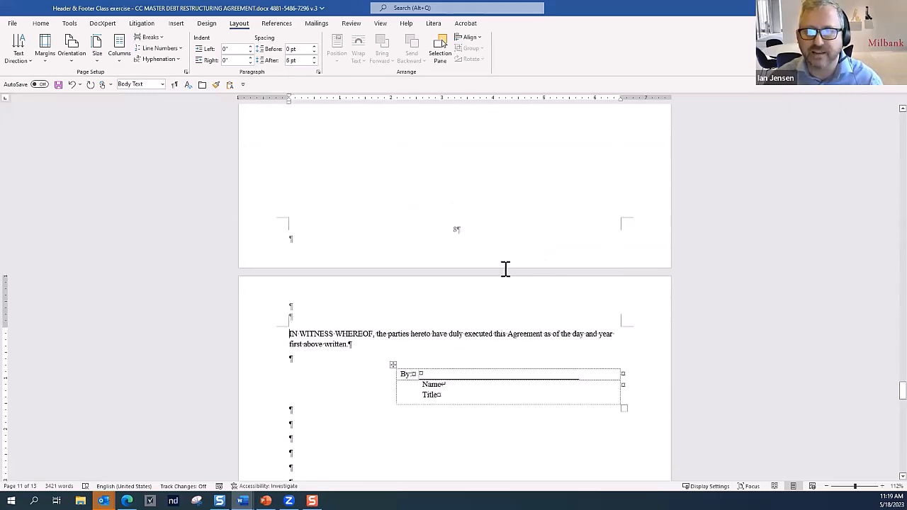
pyautogui.scroll(-17, 506, 271)
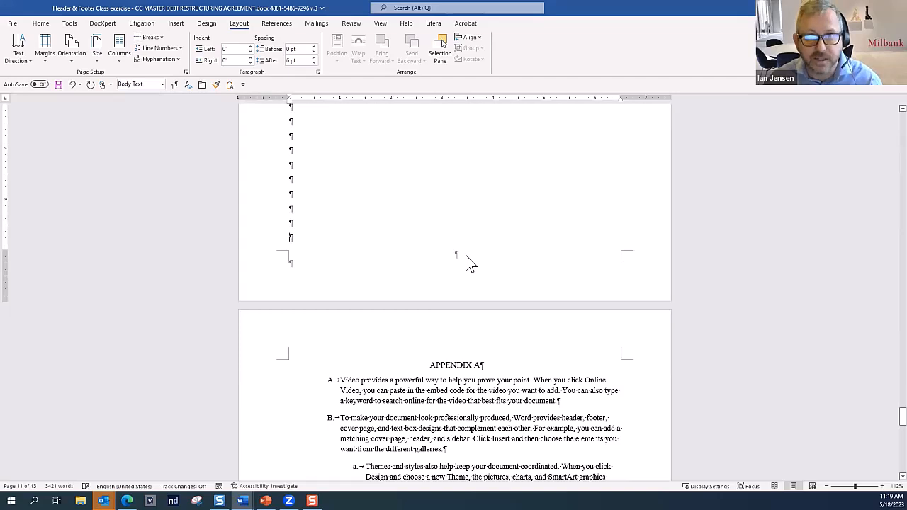
pyautogui.doubleClick(468, 264)
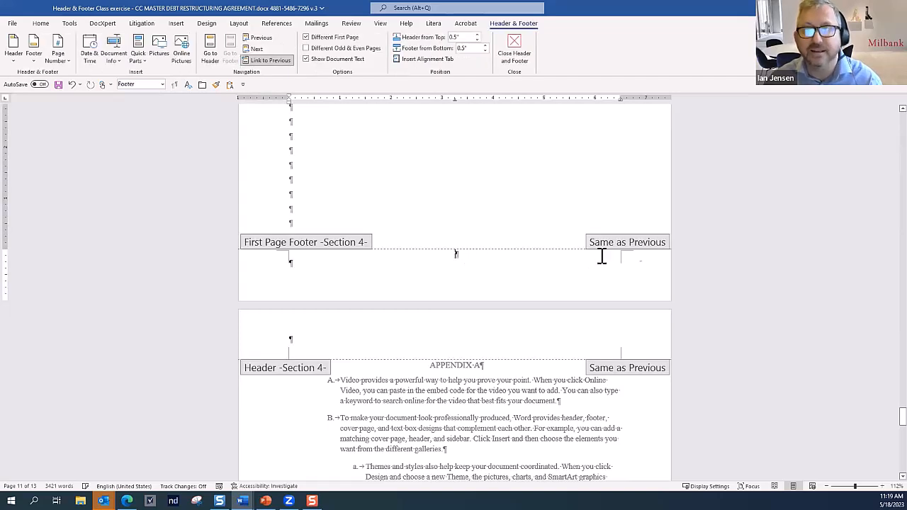
pyautogui.click(267, 61)
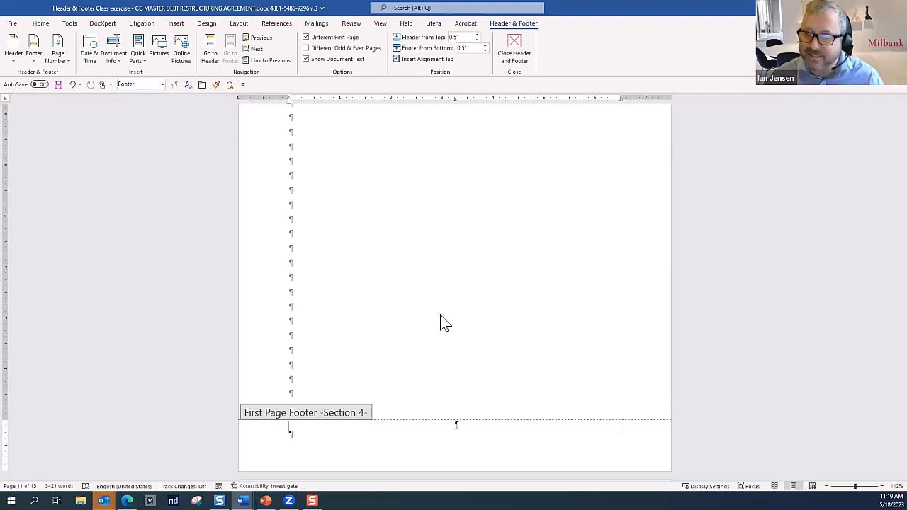
pyautogui.scroll(10, 489, 319)
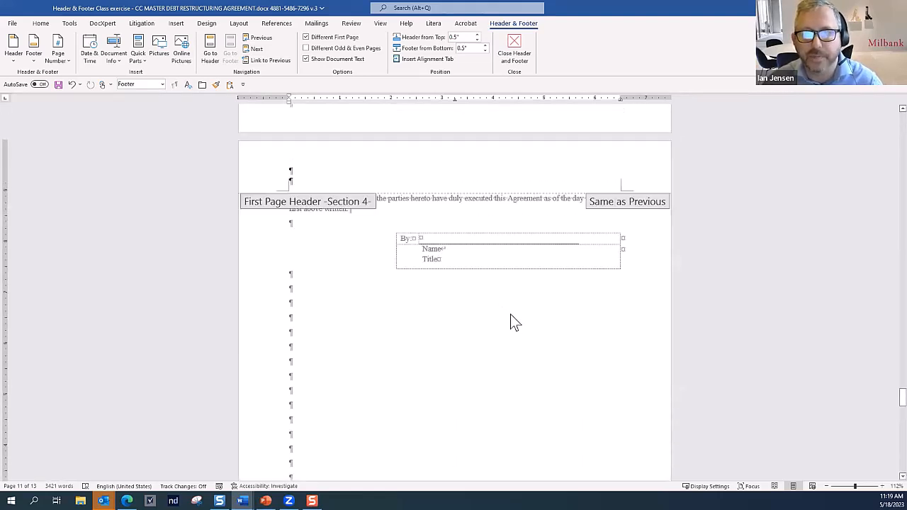
pyautogui.scroll(-6, 510, 314)
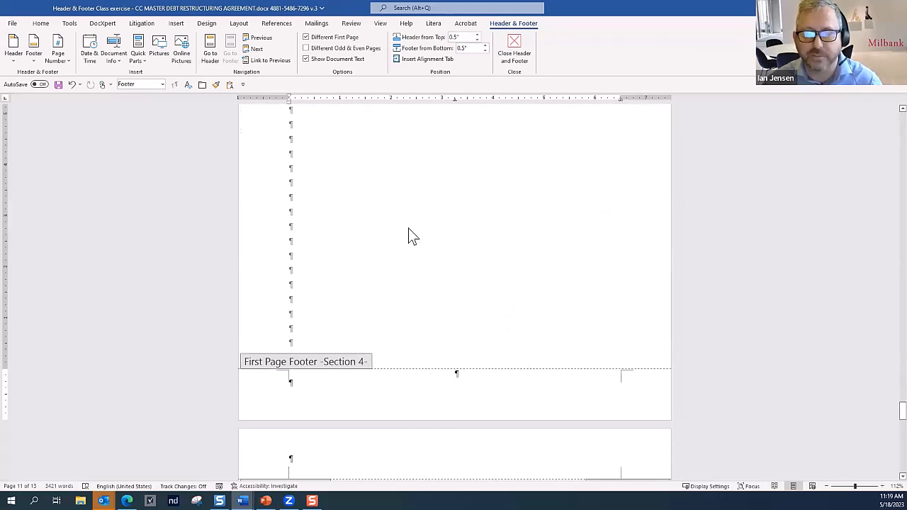
# Step: Insert a Next Page section break below the signature table and delete the extra blank paragraph before the break
pyautogui.scroll(8, 408, 240)
pyautogui.doubleClick(301, 229)
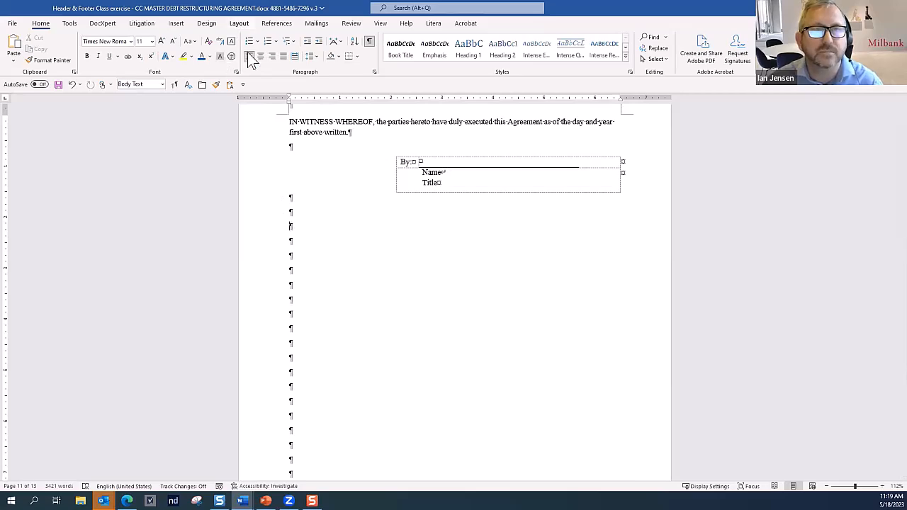
pyautogui.scroll(-15, 496, 347)
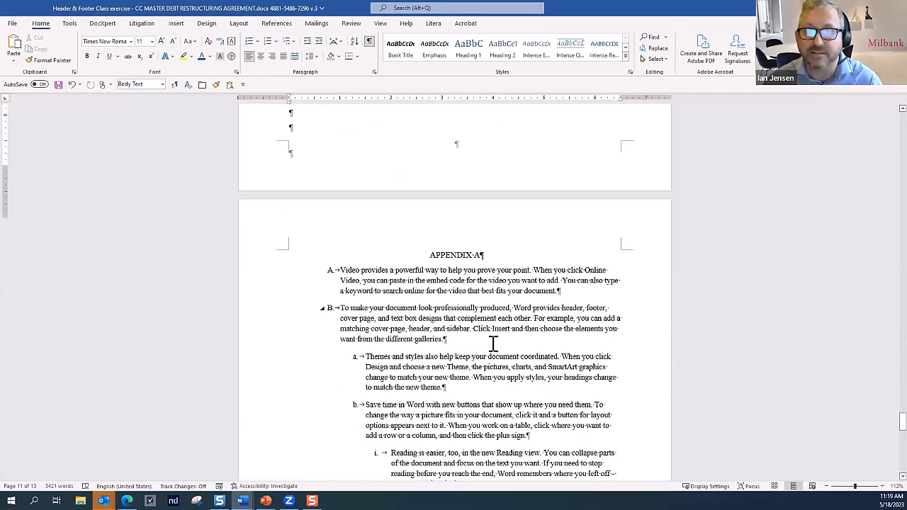
pyautogui.scroll(10, 489, 343)
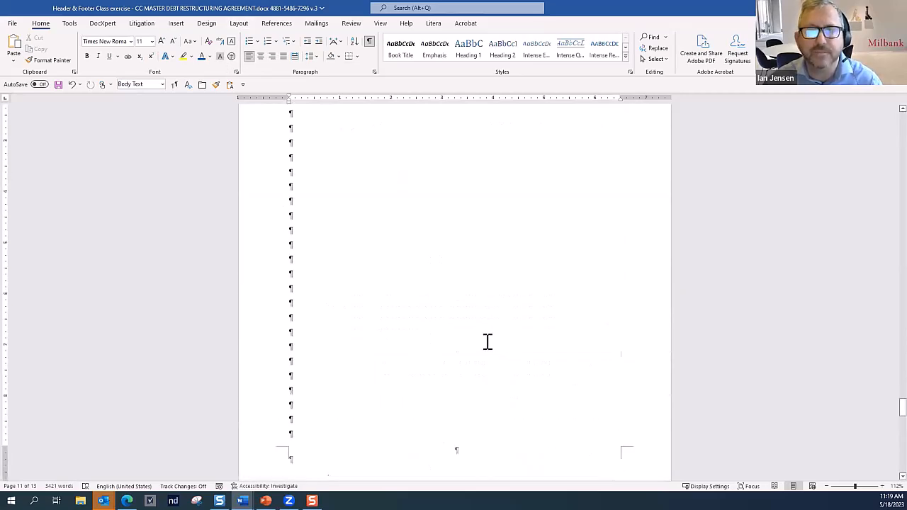
pyautogui.click(235, 28)
pyautogui.click(150, 37)
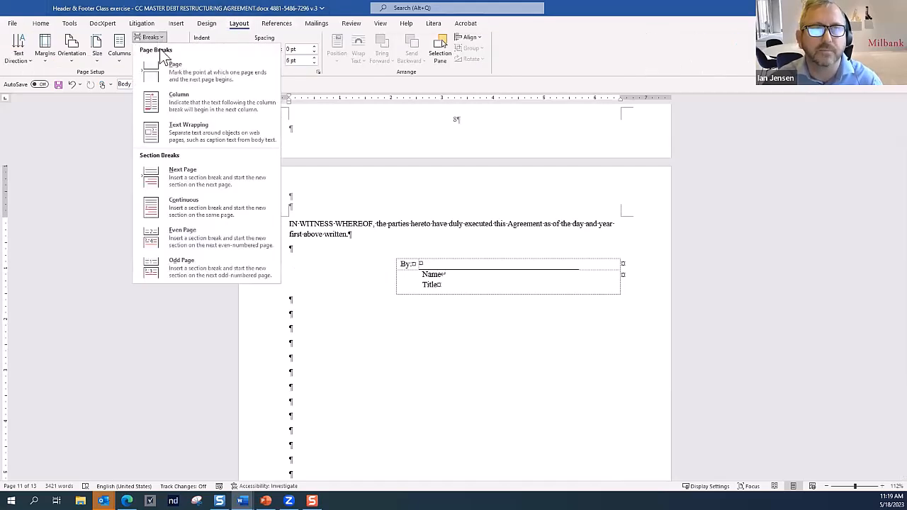
pyautogui.click(183, 173)
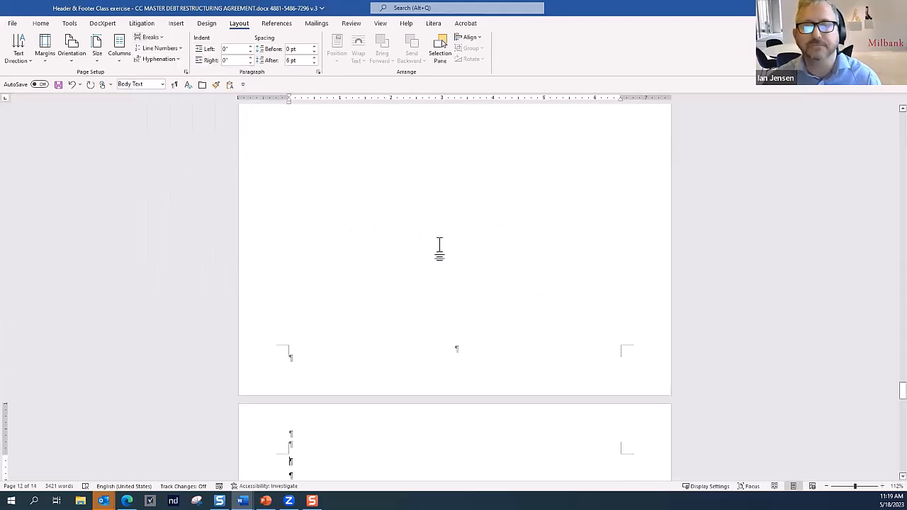
pyautogui.scroll(3, 436, 246)
pyautogui.scroll(1, 433, 246)
pyautogui.click(314, 225)
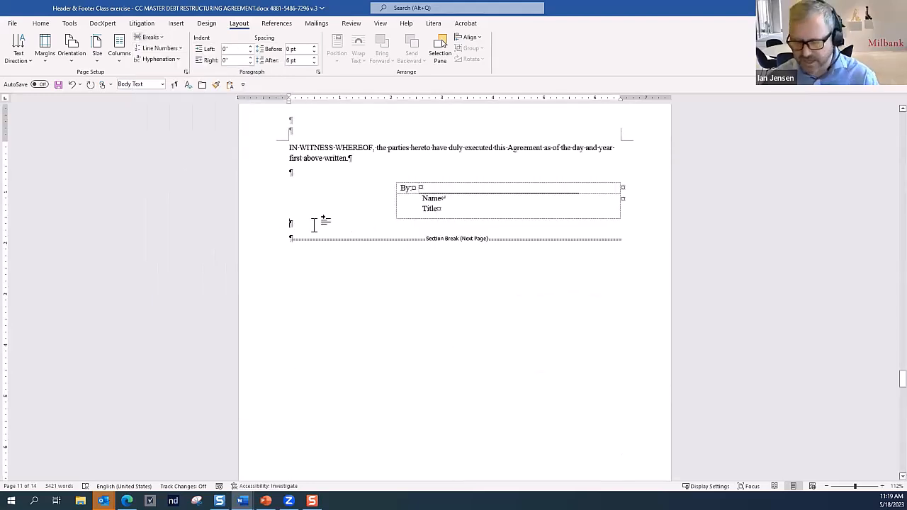
pyautogui.press('Delete')
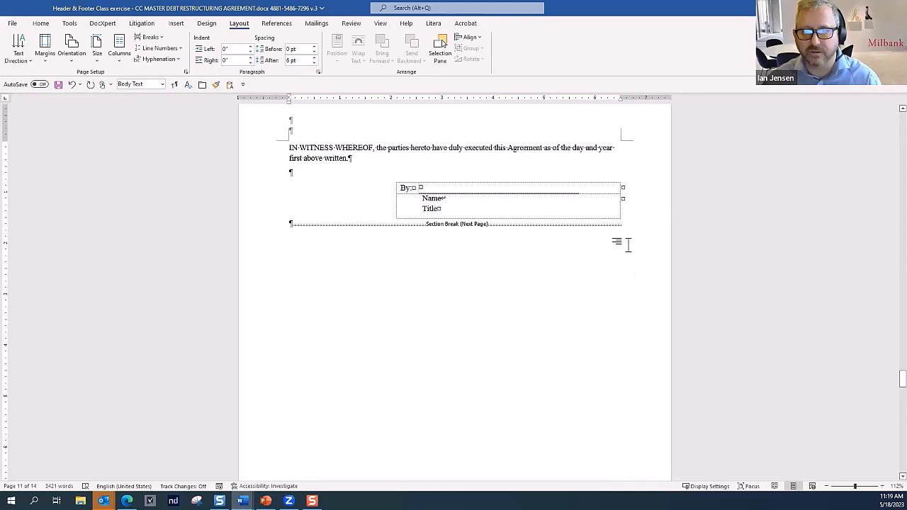
# Step: Delete the run of blank paragraphs above the APPENDIX A heading so the heading starts its page
pyautogui.scroll(-6, 494, 294)
pyautogui.scroll(-6, 497, 298)
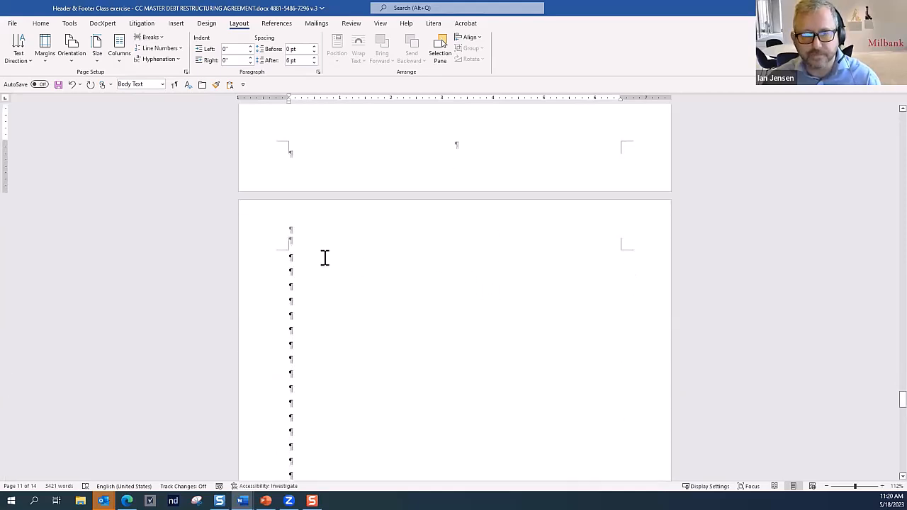
pyautogui.scroll(-1, 348, 273)
pyautogui.scroll(-1, 348, 274)
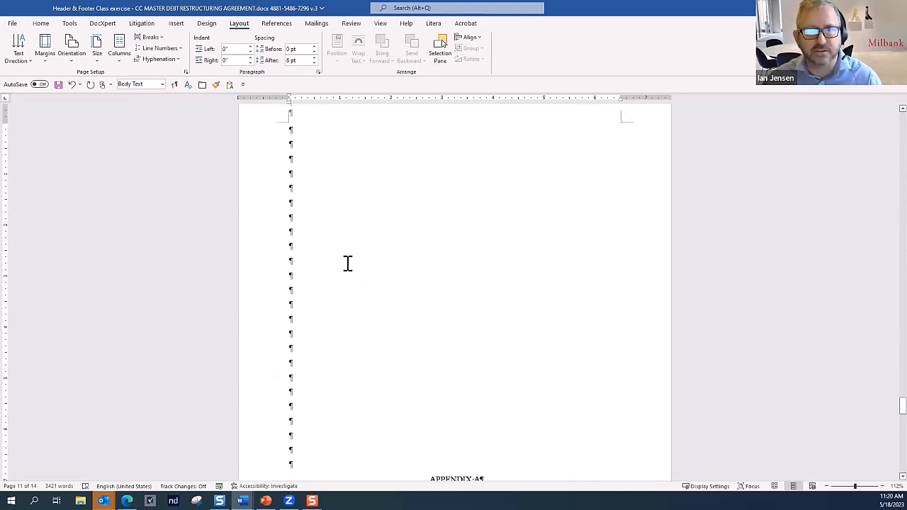
pyautogui.moveTo(290, 178); pyautogui.dragTo(336, 445)
pyautogui.scroll(-2, 347, 357)
pyautogui.press('Delete')
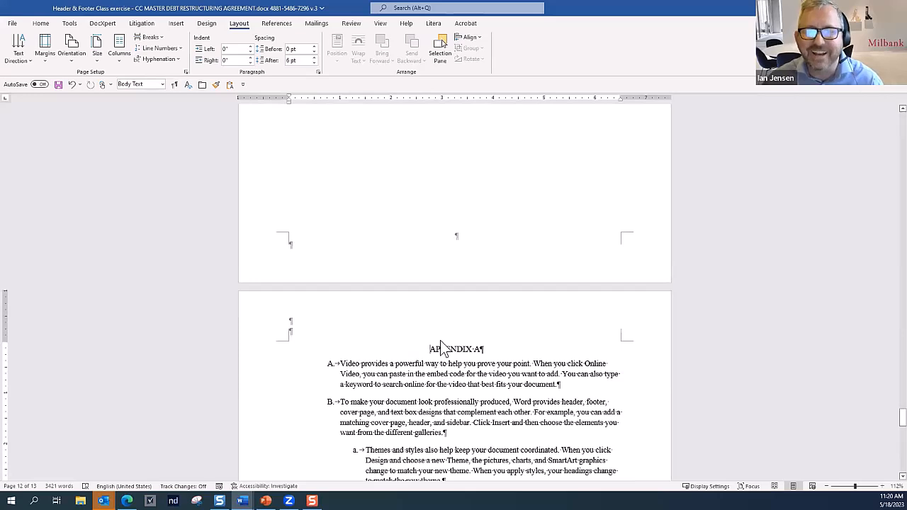
# Step: Unlink the Section 5 first page footer and the regular Section 5 footer from the previous section
pyautogui.scroll(6, 457, 334)
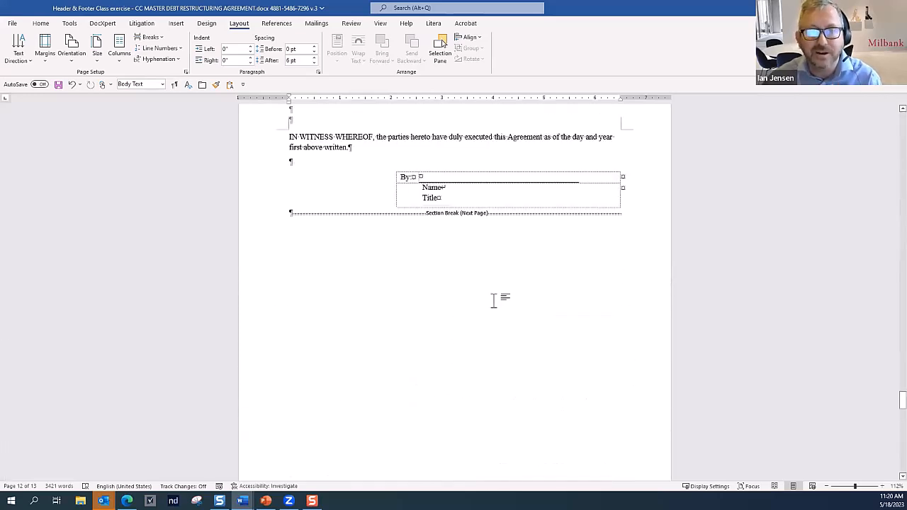
pyautogui.scroll(-4, 492, 301)
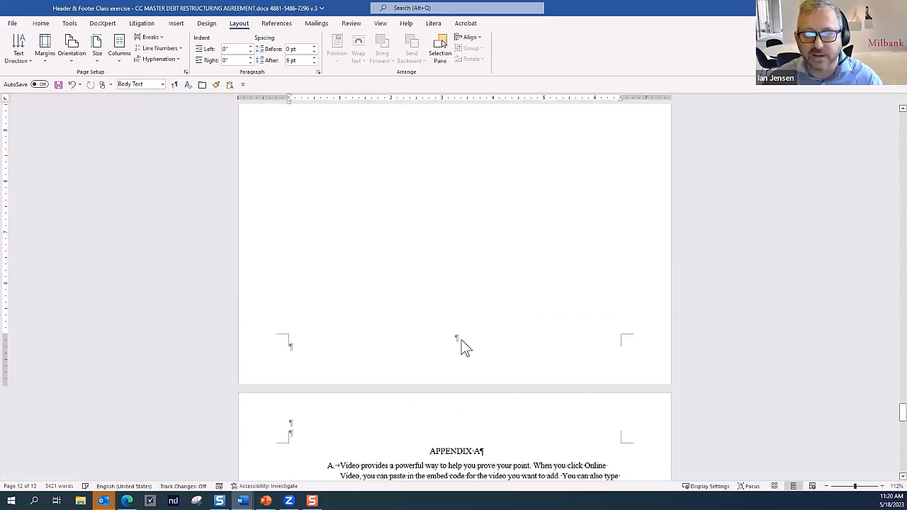
pyautogui.doubleClick(463, 345)
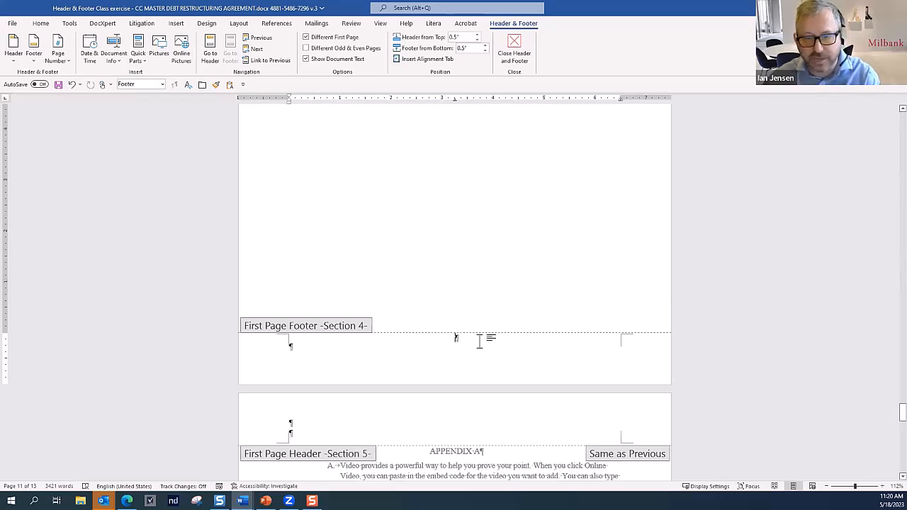
pyautogui.scroll(-5, 479, 341)
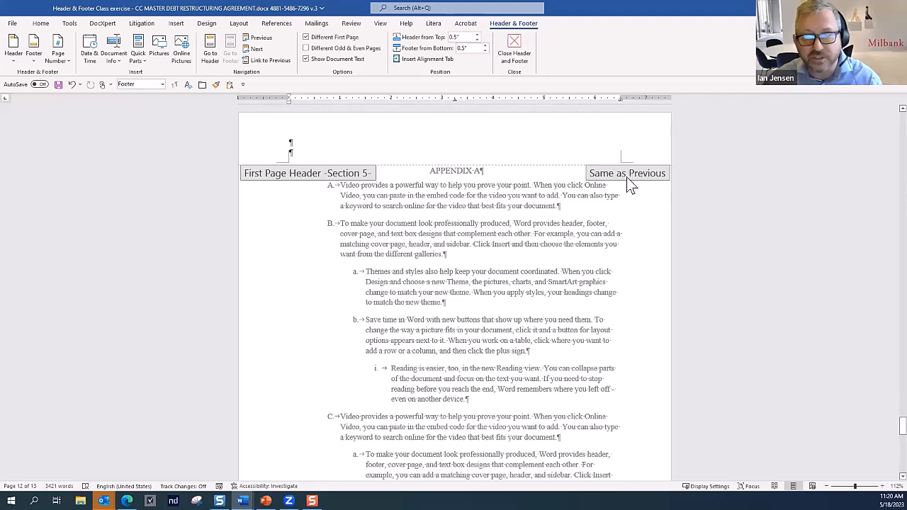
pyautogui.scroll(-1, 410, 367)
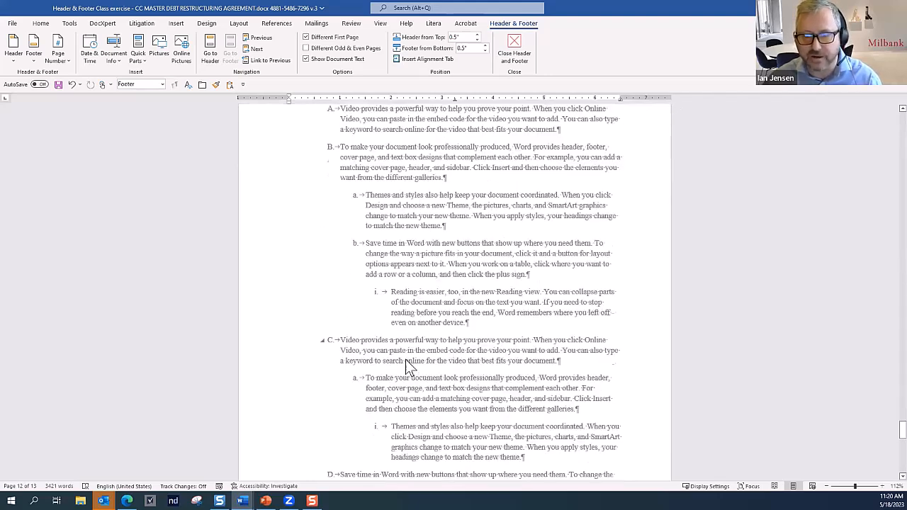
pyautogui.scroll(-9, 406, 363)
pyautogui.scroll(-1, 407, 359)
pyautogui.click(461, 360)
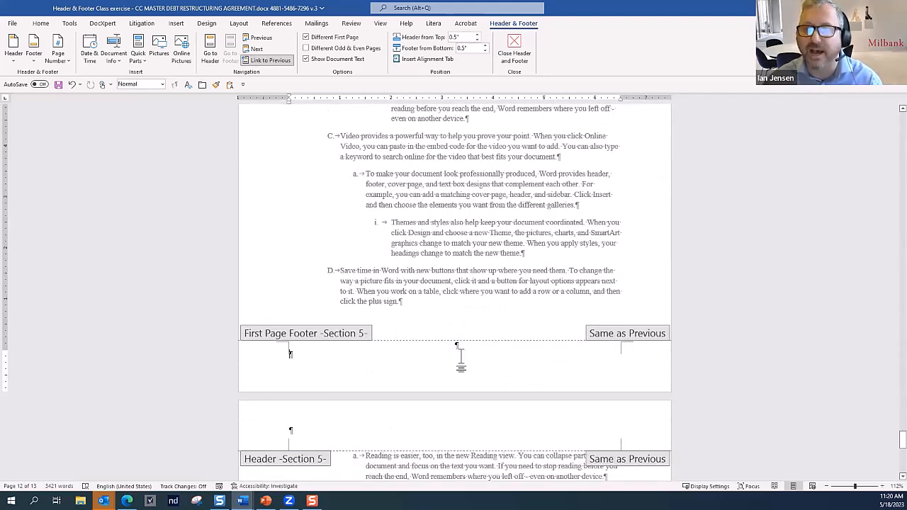
pyautogui.click(263, 60)
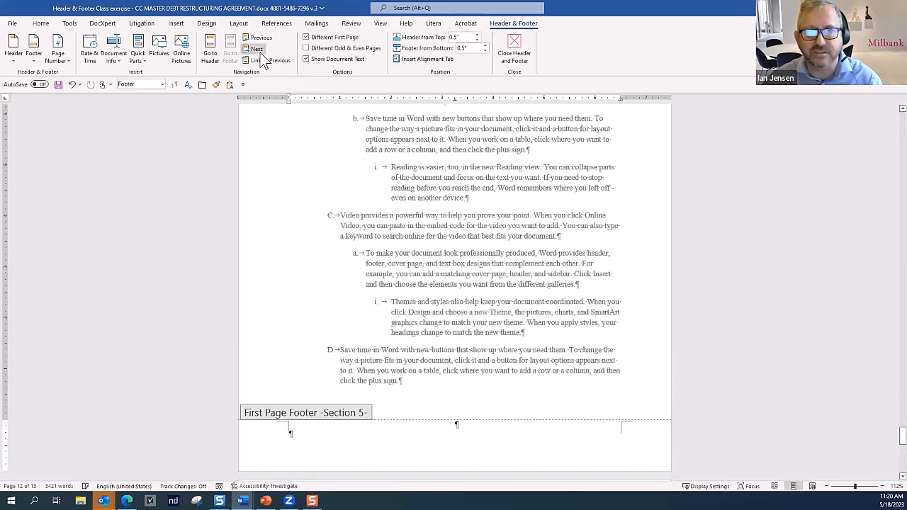
pyautogui.click(258, 49)
pyautogui.click(267, 62)
# Step: Turn off the different first page setting for Section 5 and check the footers on both appendix pages
pyautogui.scroll(15, 485, 355)
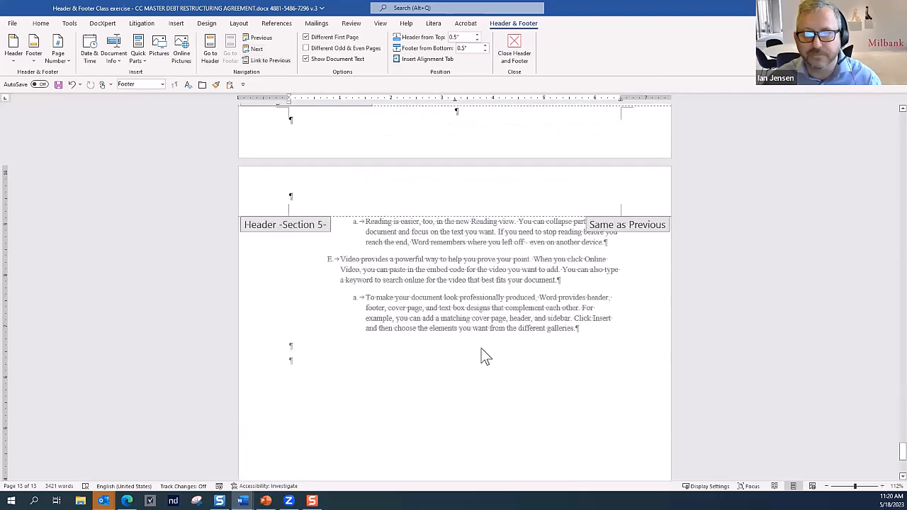
pyautogui.scroll(4, 479, 345)
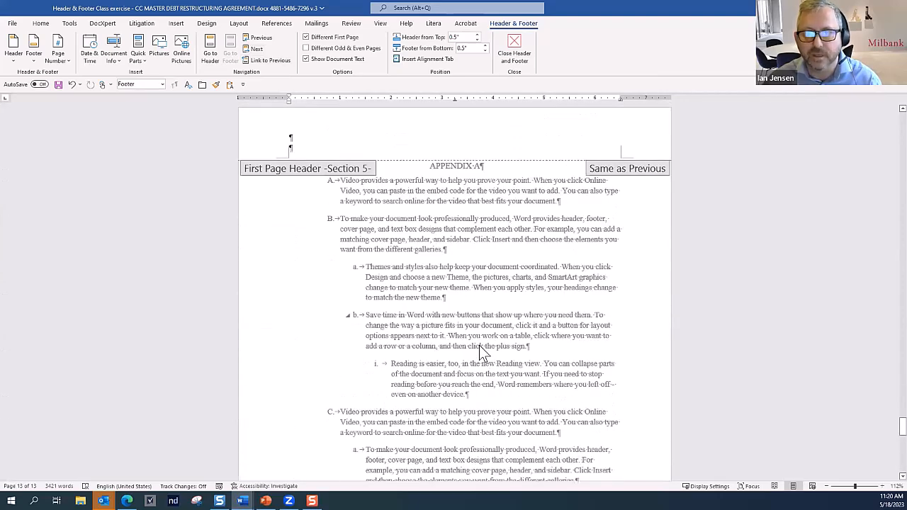
pyautogui.scroll(-7, 479, 345)
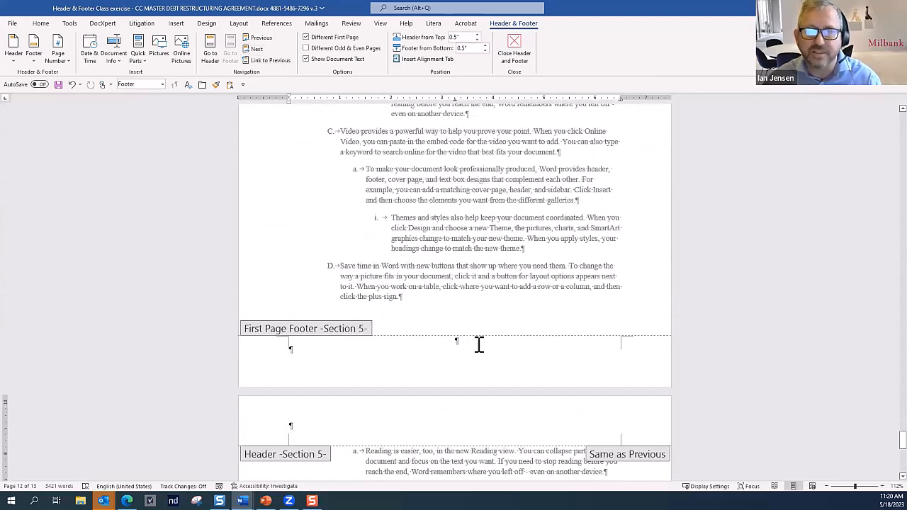
pyautogui.scroll(-10, 479, 344)
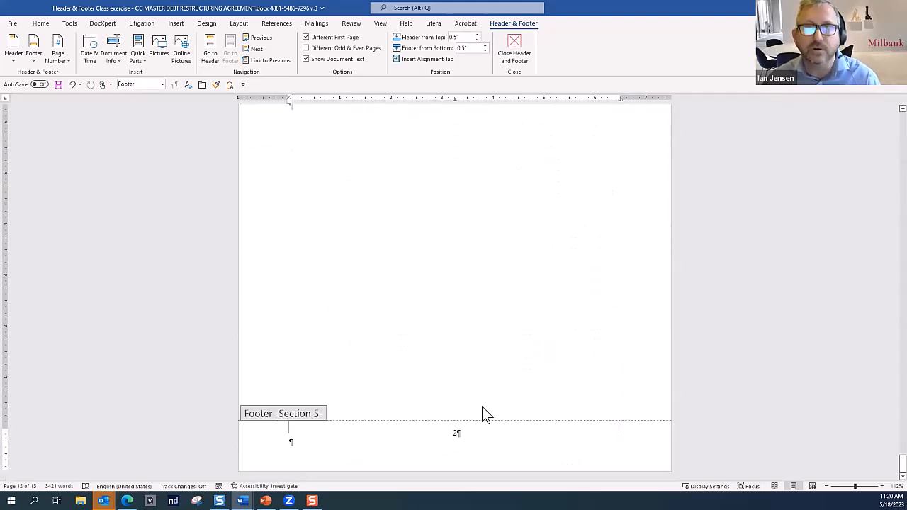
pyautogui.scroll(9, 485, 410)
pyautogui.scroll(3, 481, 405)
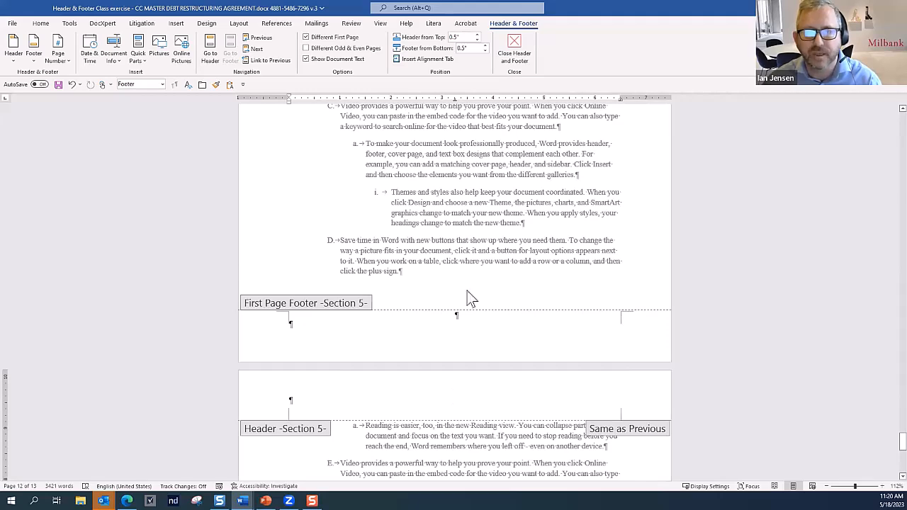
pyautogui.click(306, 37)
pyautogui.scroll(-9, 519, 265)
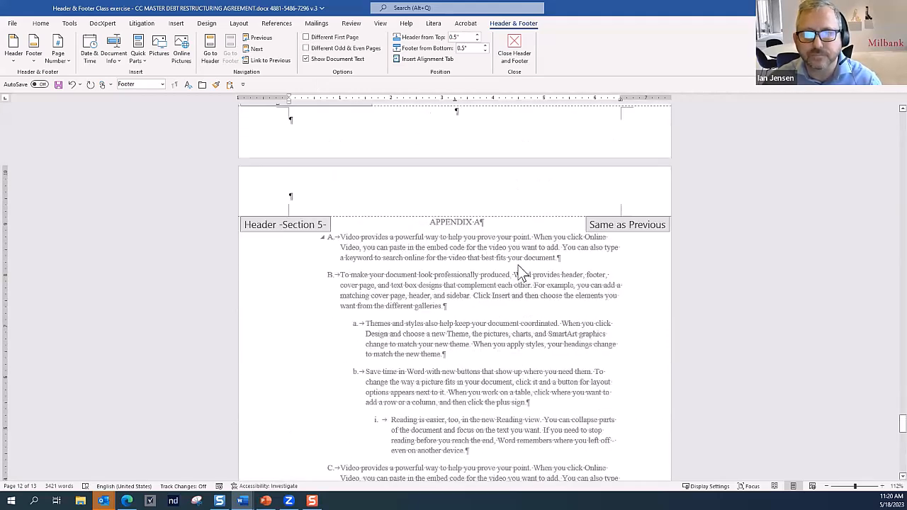
pyautogui.scroll(-20, 518, 268)
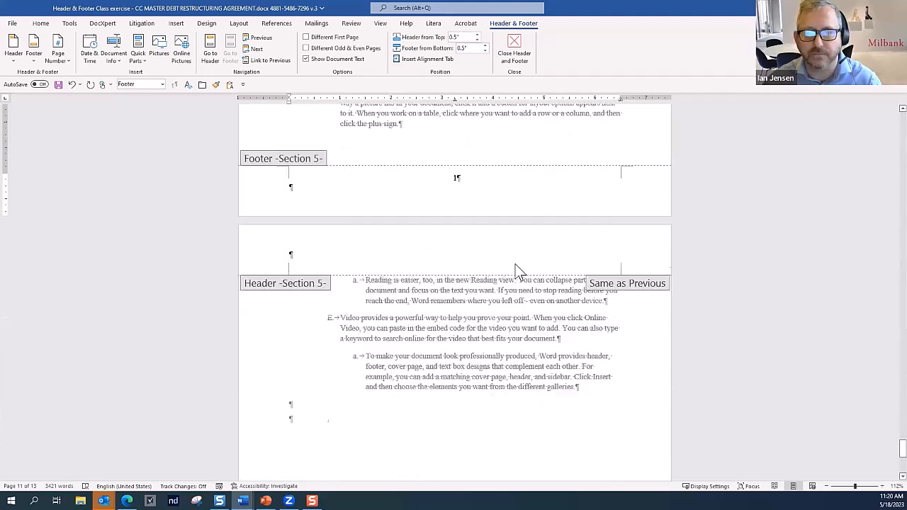
pyautogui.scroll(-6, 519, 273)
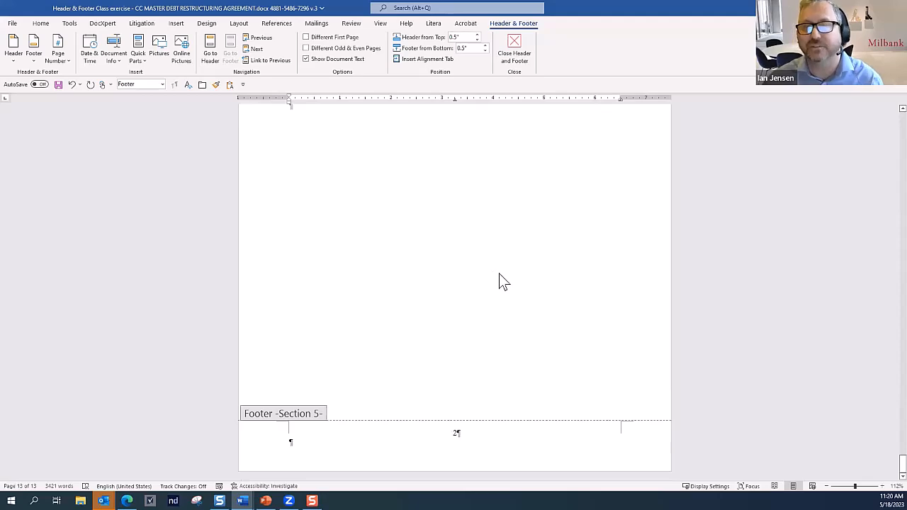
# Step: Add the prefix "A-" before the page number in the Section 5 footer and check it on the last page
pyautogui.scroll(18, 498, 276)
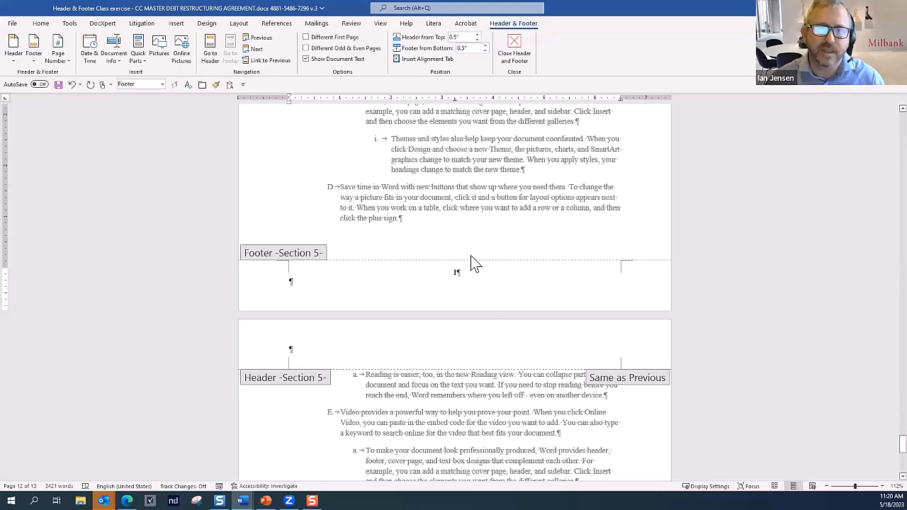
pyautogui.scroll(-10, 454, 280)
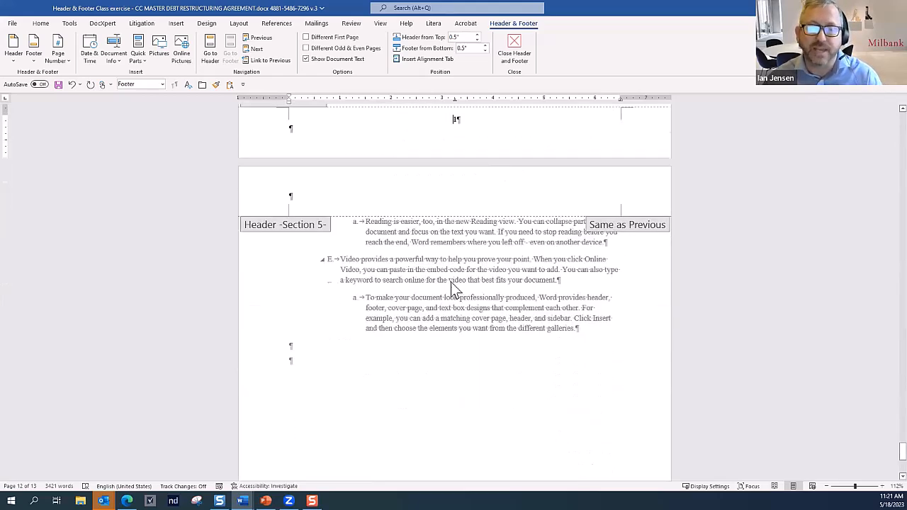
pyautogui.scroll(9, 460, 281)
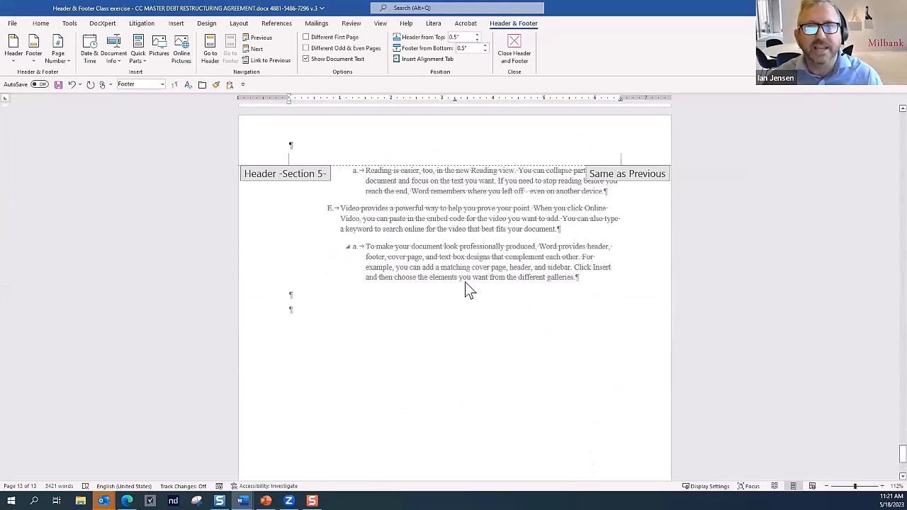
pyautogui.scroll(2, 468, 276)
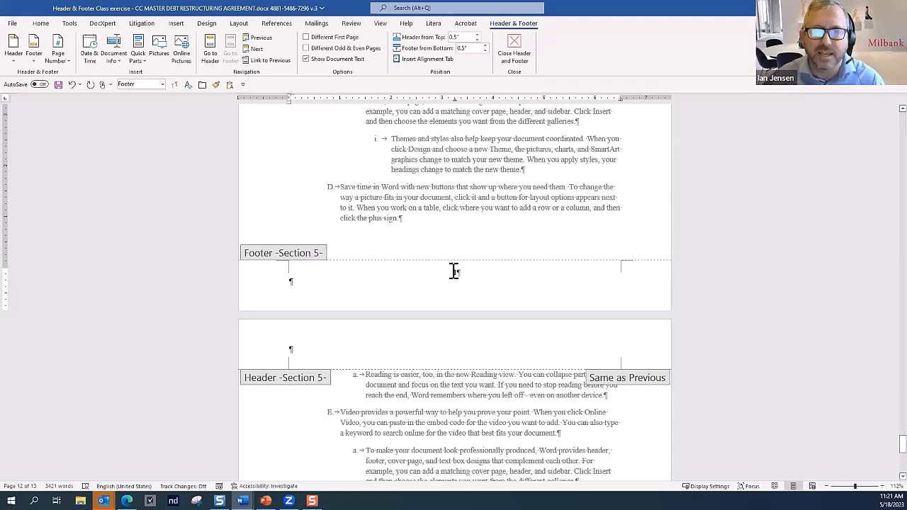
pyautogui.doubleClick(456, 272)
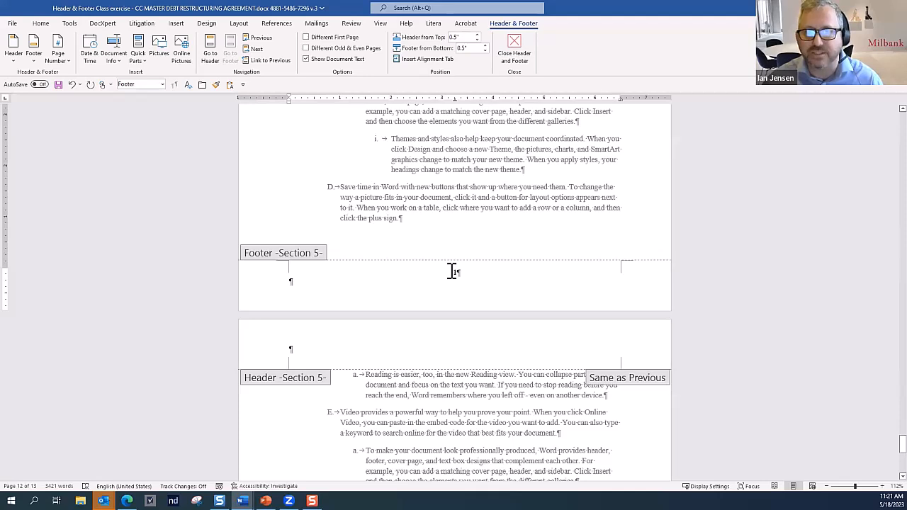
pyautogui.write('A-')
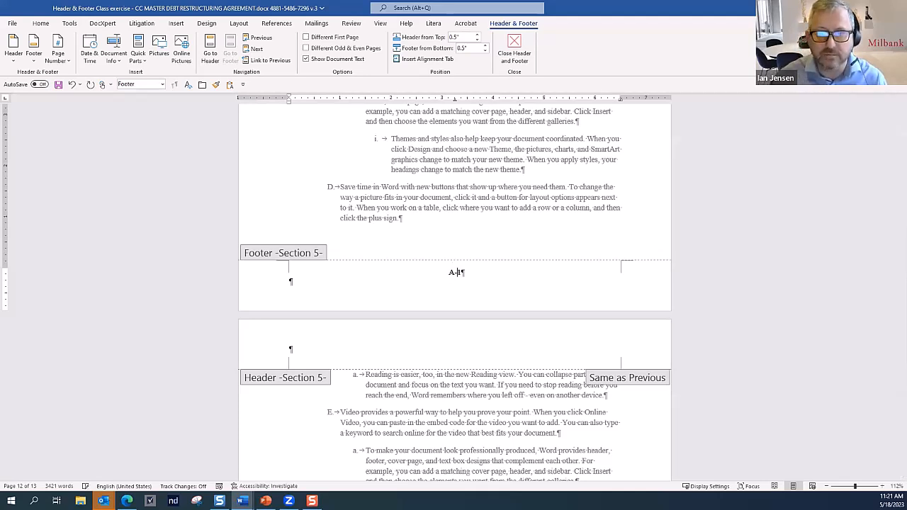
pyautogui.scroll(-3, 532, 298)
pyautogui.scroll(-10, 535, 303)
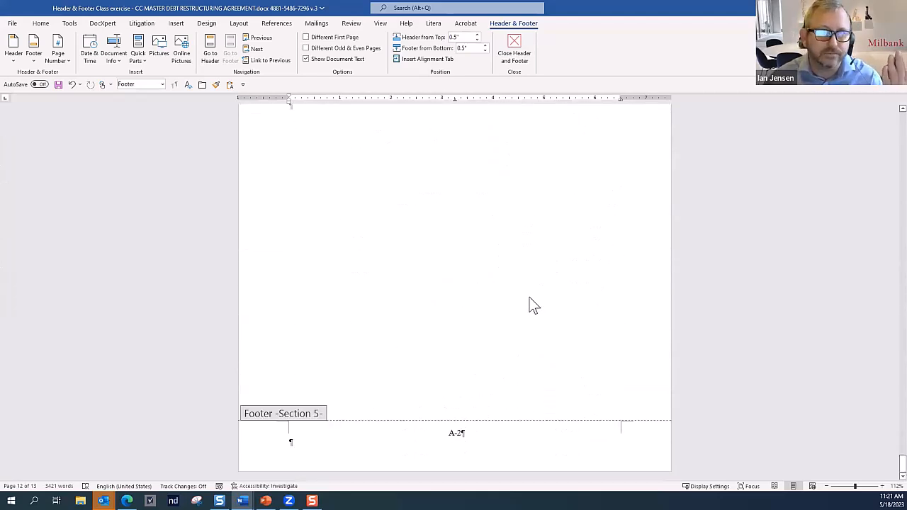
# Step: Try a trailing hyphen after the page number in the Section 5 footer, then remove it
pyautogui.scroll(9, 534, 305)
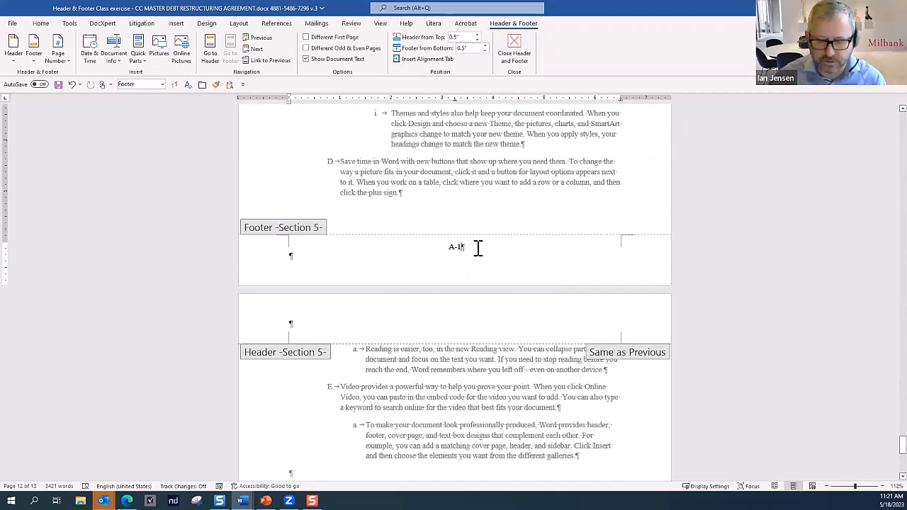
pyautogui.scroll(-5, 468, 269)
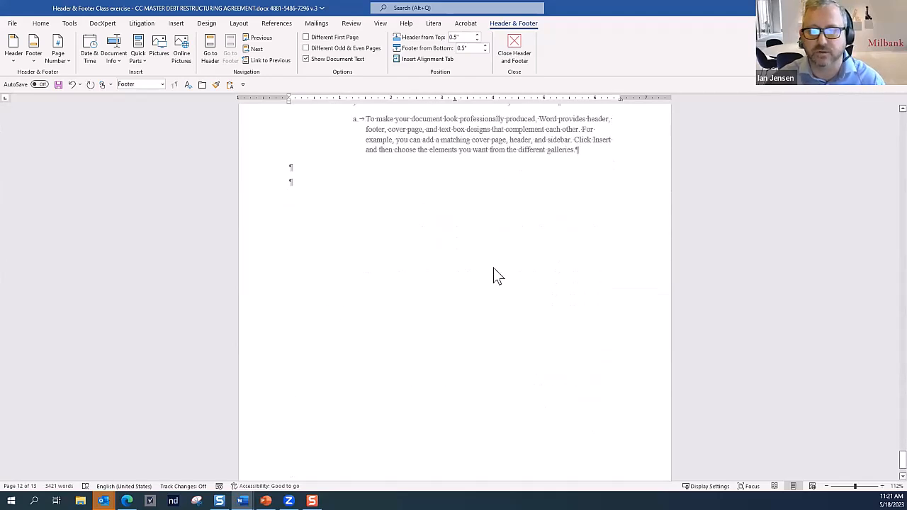
pyautogui.scroll(-3, 494, 270)
pyautogui.scroll(8, 503, 270)
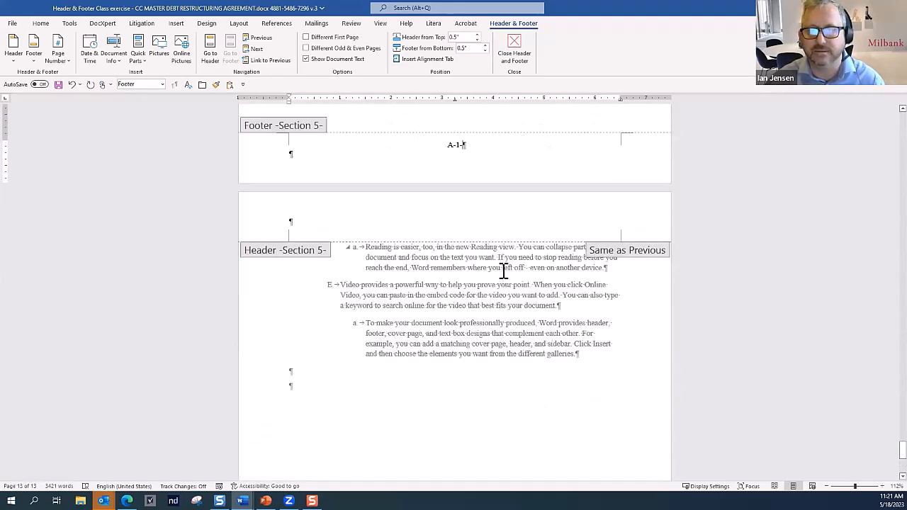
pyautogui.press('BackSpace')
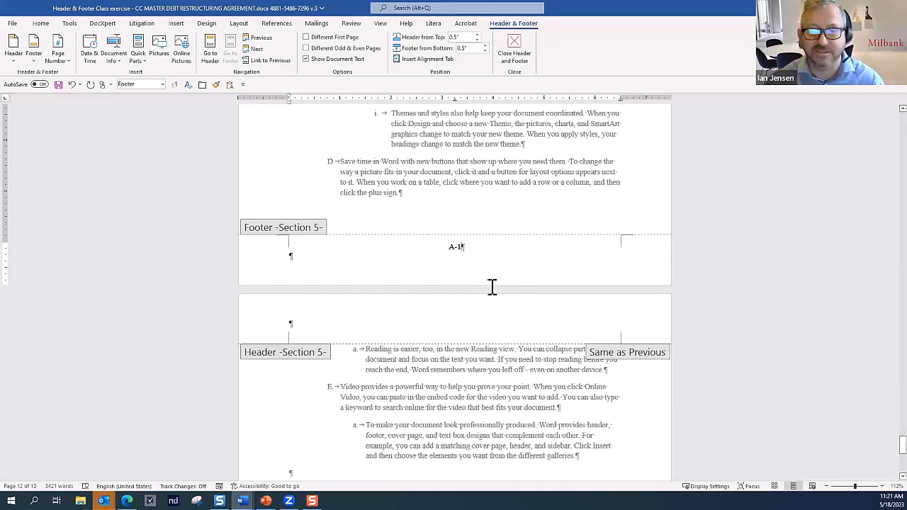
pyautogui.scroll(1, 494, 292)
pyautogui.scroll(5, 495, 287)
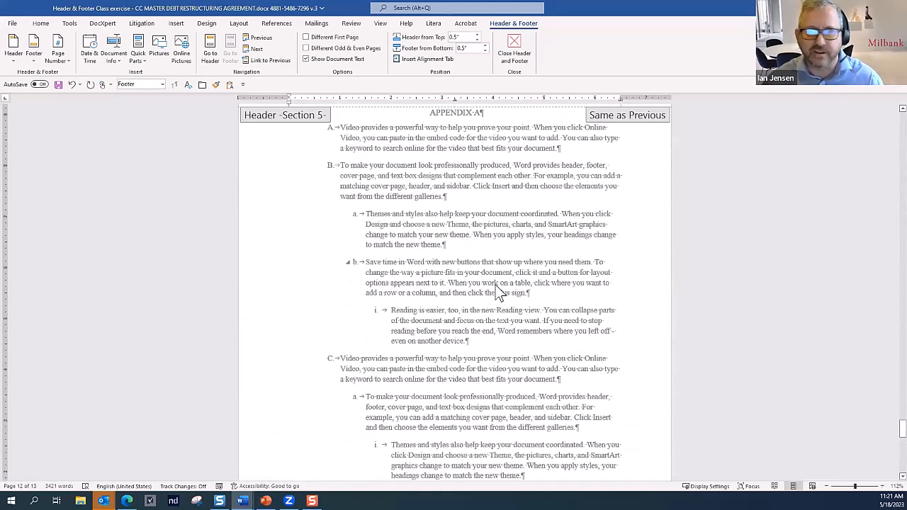
pyautogui.scroll(1, 496, 287)
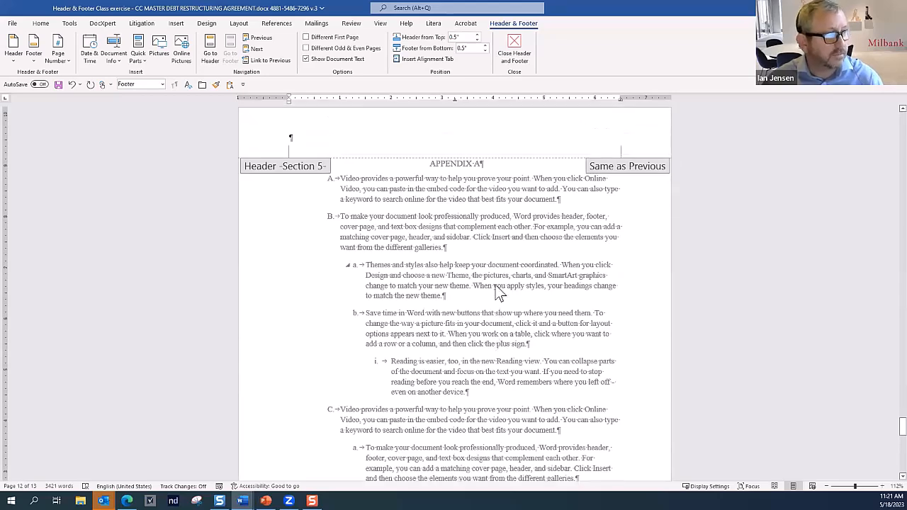
pyautogui.scroll(-2, 495, 285)
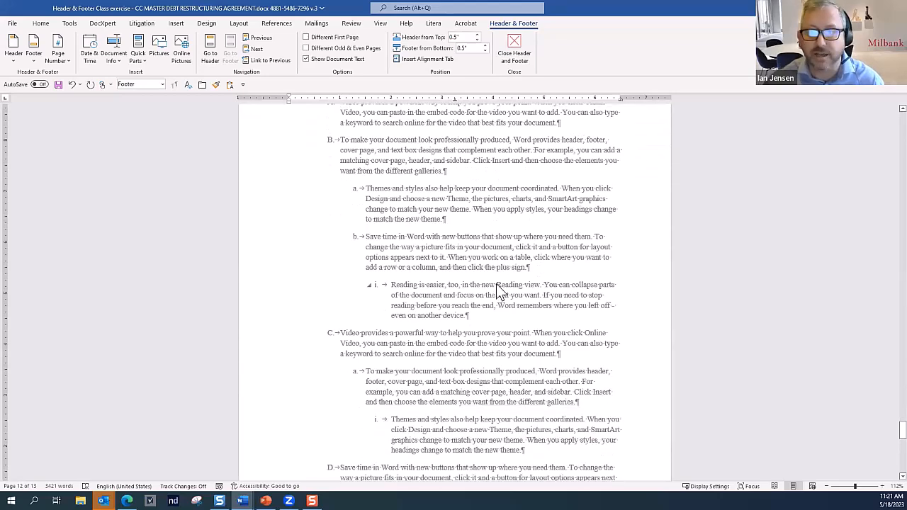
pyautogui.scroll(2, 497, 284)
pyautogui.scroll(1, 499, 289)
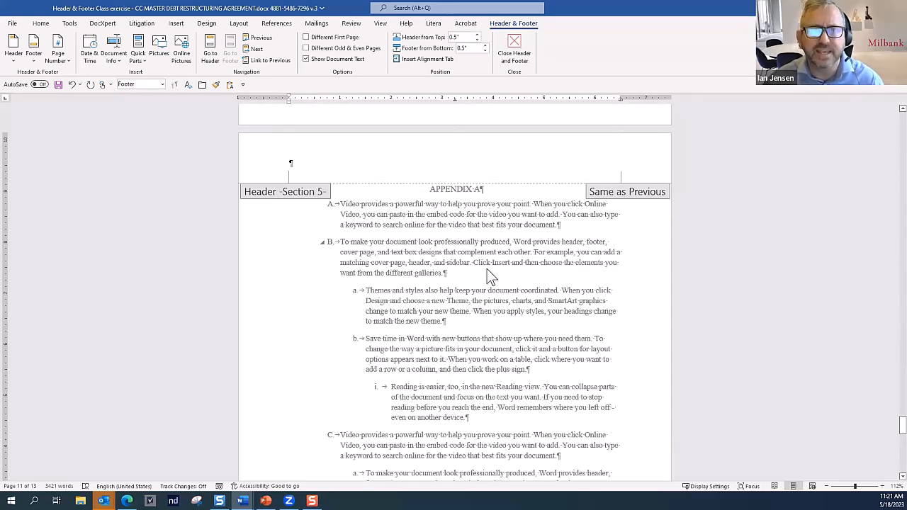
# Step: Switch the agreement from draft view to Print Layout view
pyautogui.click(71, 23)
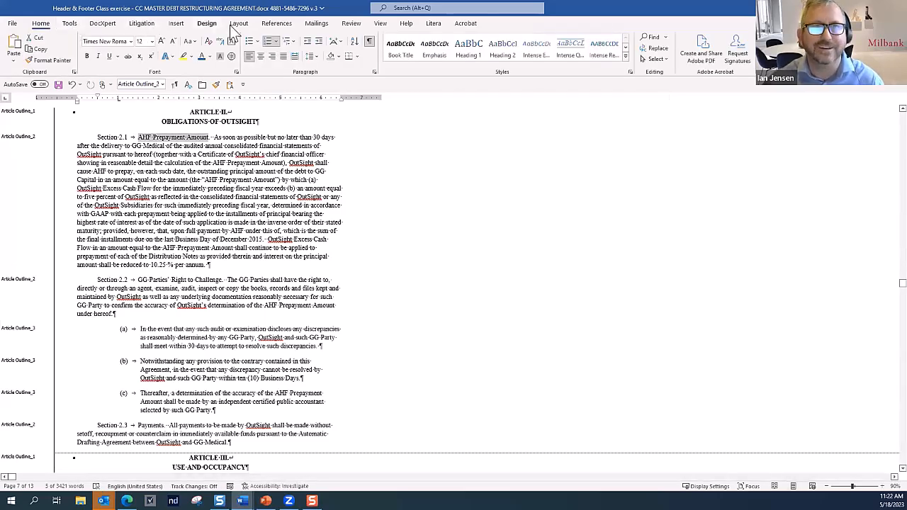
pyautogui.click(383, 25)
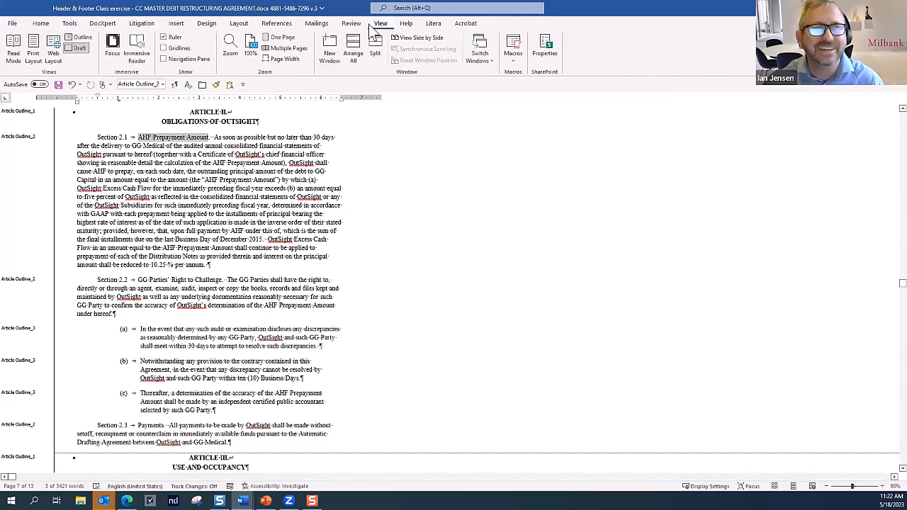
pyautogui.click(34, 54)
# Step: Examine the number format and placement options of the Add Page Numbering tool, and cancel without adding page numbers
pyautogui.click(69, 25)
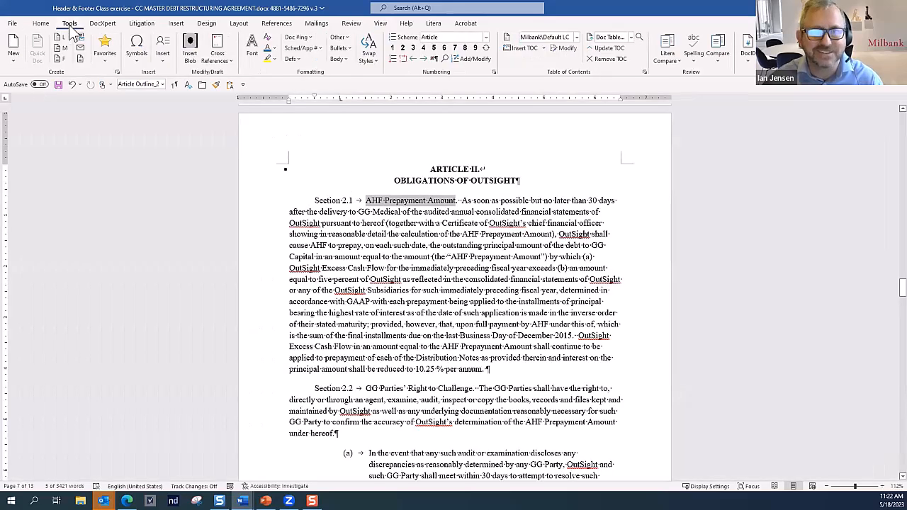
pyautogui.click(163, 60)
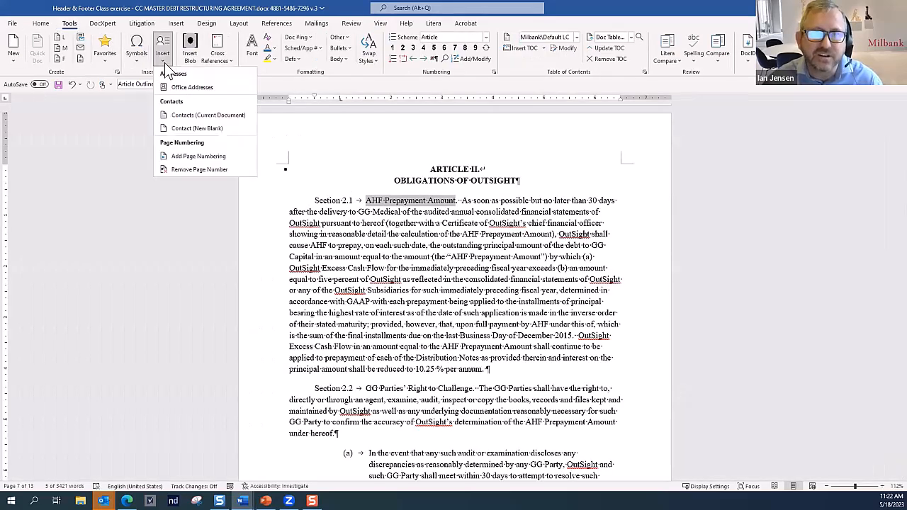
pyautogui.click(190, 159)
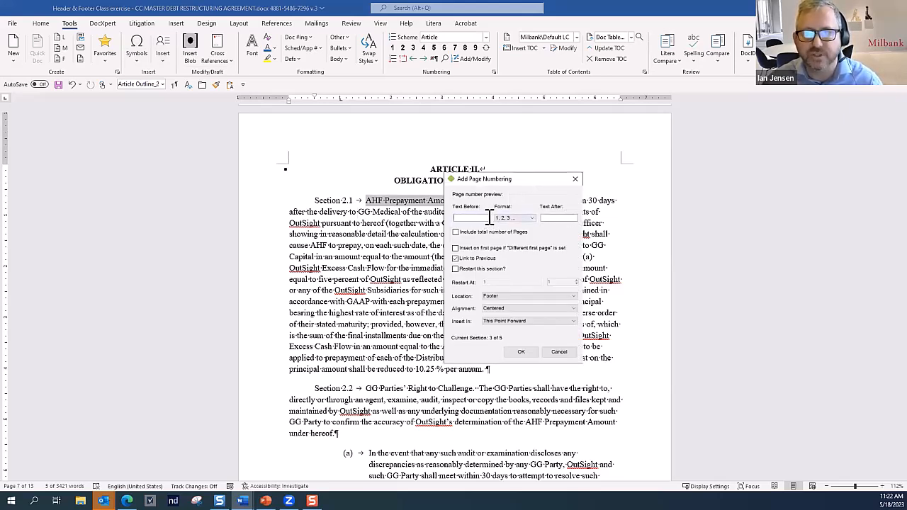
pyautogui.click(533, 218)
pyautogui.click(550, 233)
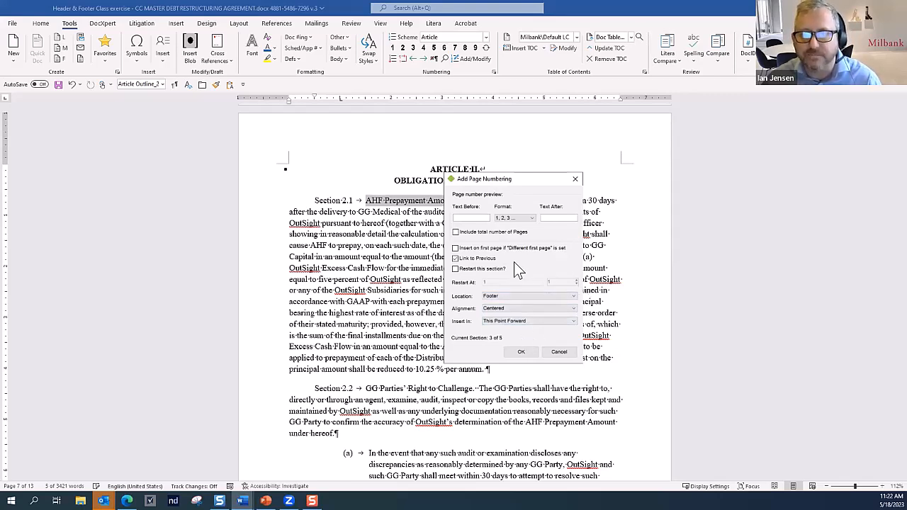
pyautogui.moveTo(528, 178); pyautogui.dragTo(624, 158)
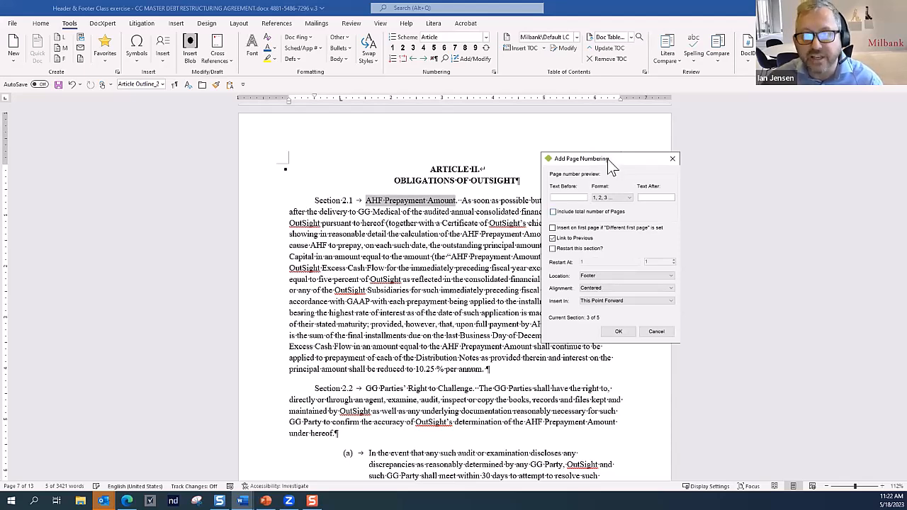
pyautogui.moveTo(608, 165); pyautogui.dragTo(556, 175)
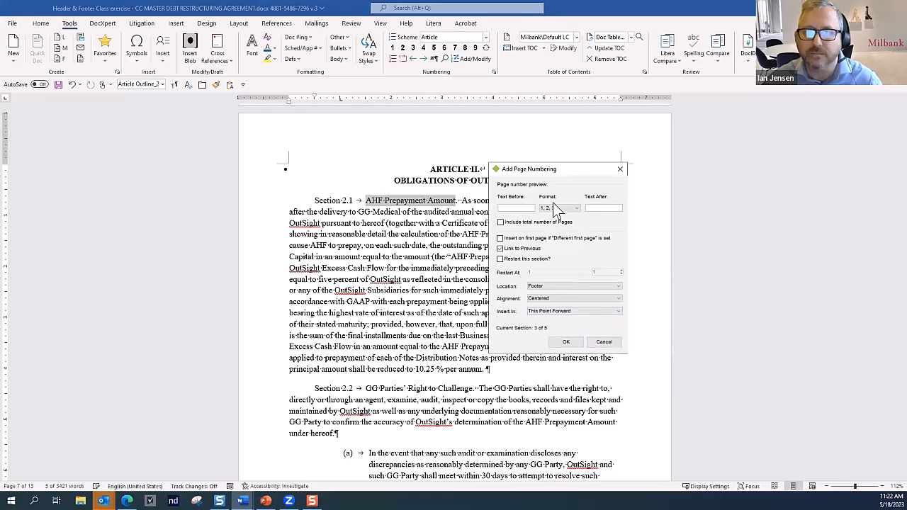
pyautogui.click(605, 343)
# Step: Check the page numbers in the footers across the agreement, from the body pages to the first appendix page
pyautogui.scroll(3, 518, 305)
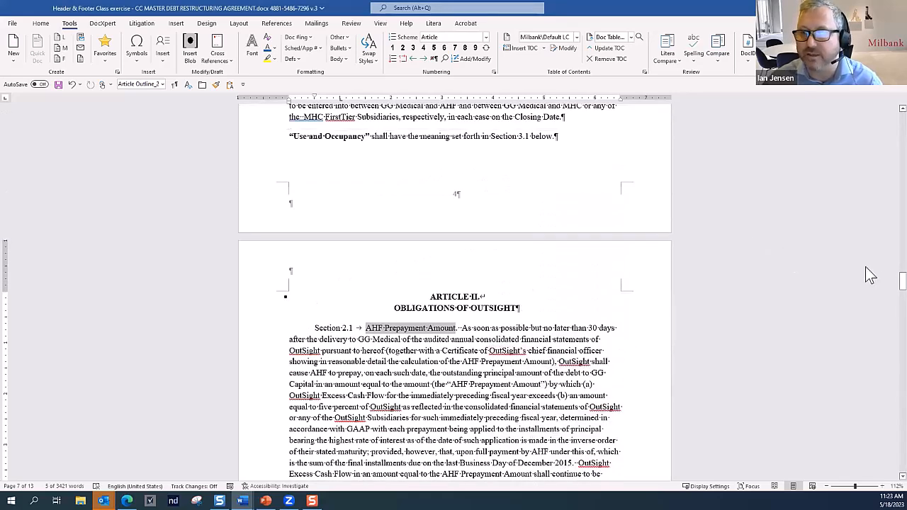
pyautogui.moveTo(903, 282); pyautogui.dragTo(882, 186)
pyautogui.moveTo(881, 174); pyautogui.dragTo(881, 445)
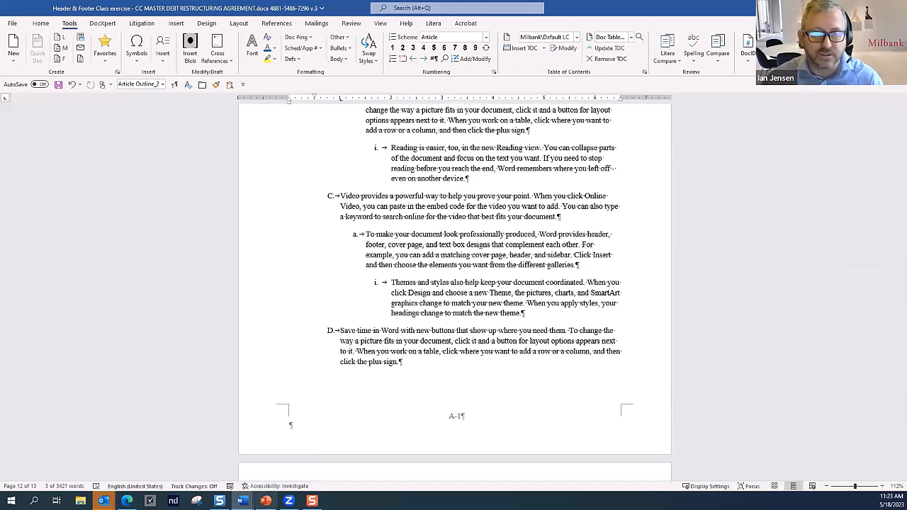
# Step: Switch to the PowerPoint slide show and advance to the "Three Steps to Header/Footer Success" slide
pyautogui.hotkey('alt', 'Tab')
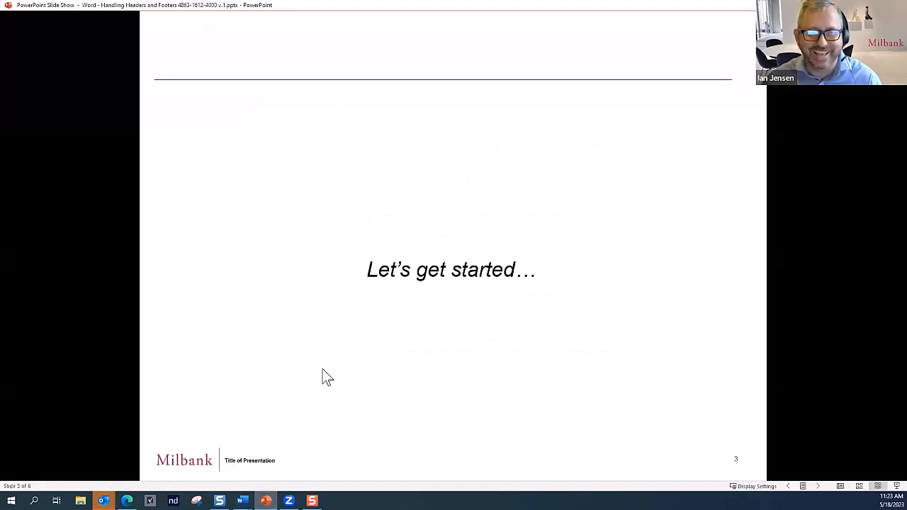
pyautogui.click(322, 368)
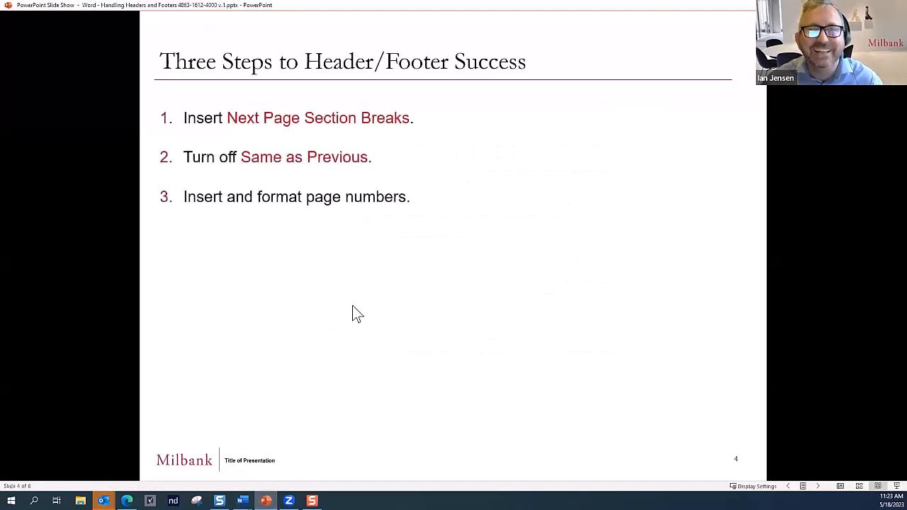